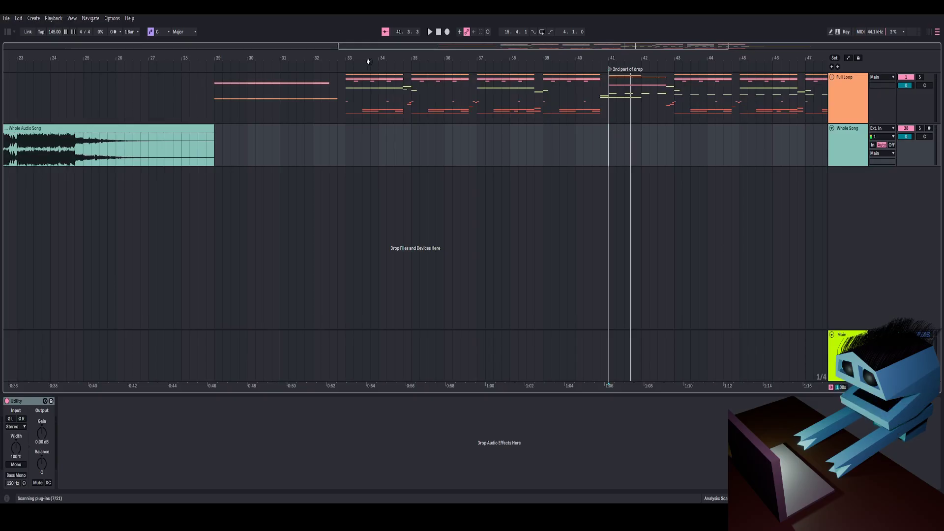
Place the insert marker at bar 33 on the Full Loop track, at the start of the drop
left_click_drag(369, 58, 470, 101)
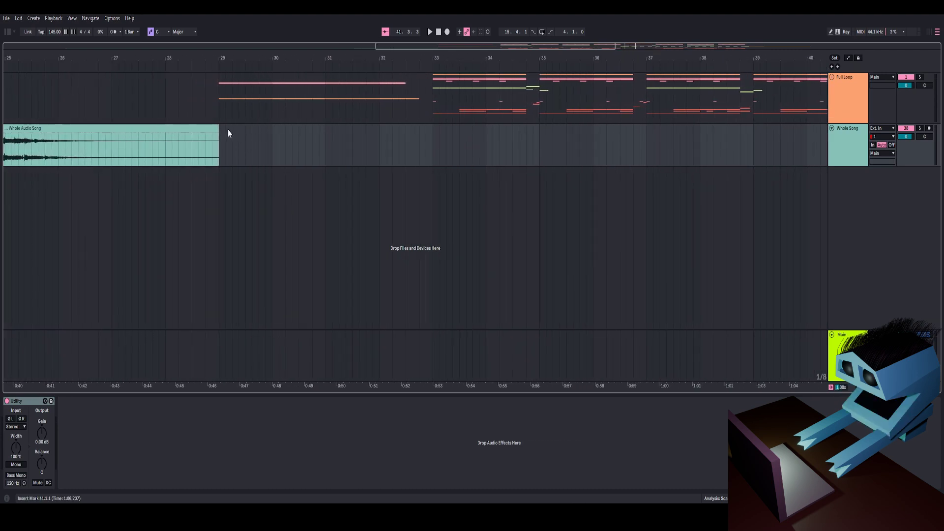
left_click(220, 113)
left_click(433, 89)
mouse_move(504, 58)
left_mouse_down()
mouse_move(341, 57)
mouse_move(315, 89)
mouse_move(311, 17)
mouse_move(312, 57)
mouse_move(277, 79)
mouse_move(288, 116)
mouse_move(310, 93)
left_mouse_up()
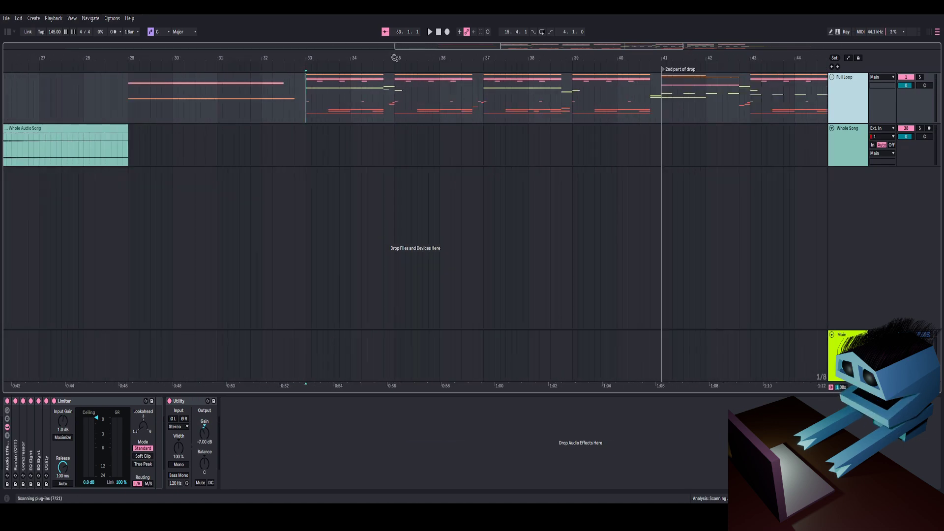
left_click_drag(394, 58, 336, 46)
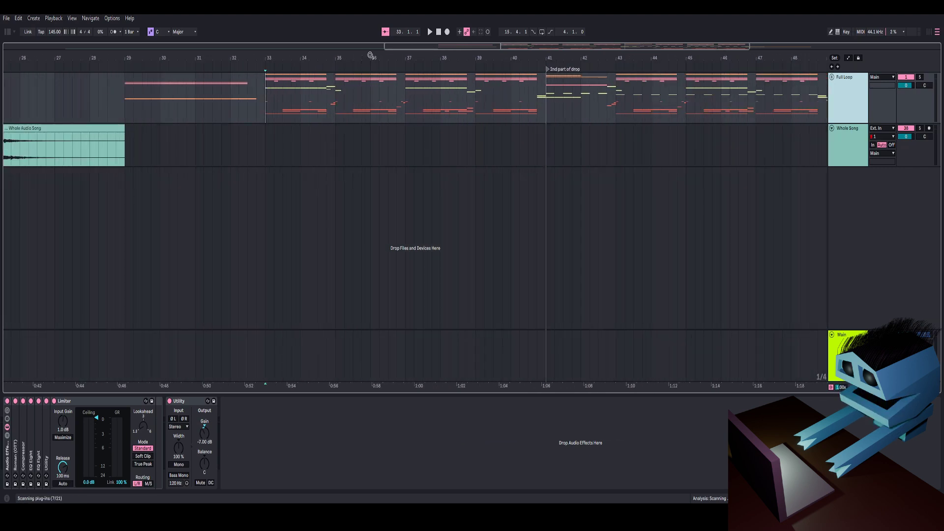
left_click_drag(370, 56, 371, 49)
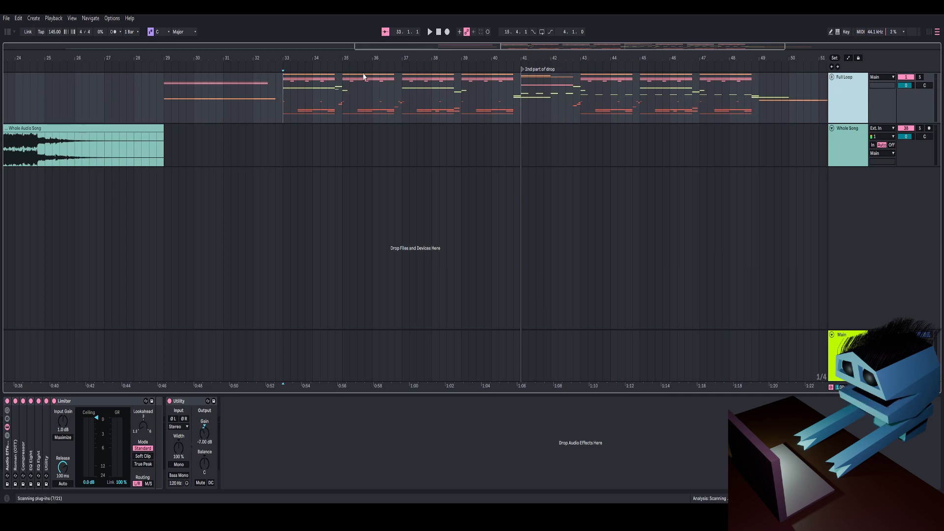
mouse_move(354, 54)
left_mouse_down()
mouse_move(344, 67)
mouse_move(314, 52)
mouse_move(294, 55)
mouse_move(341, 52)
left_mouse_up()
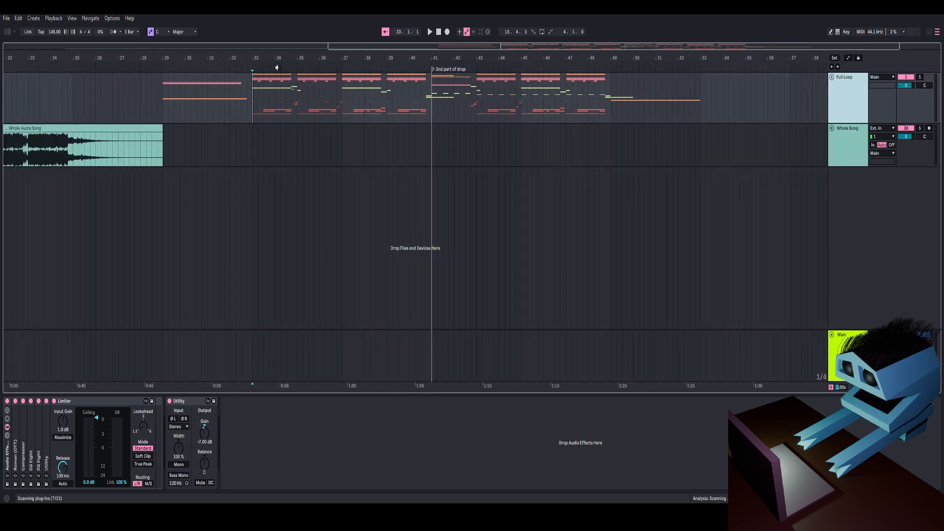
Unfold the Full Loop group and the SC group nested inside it
key("u")
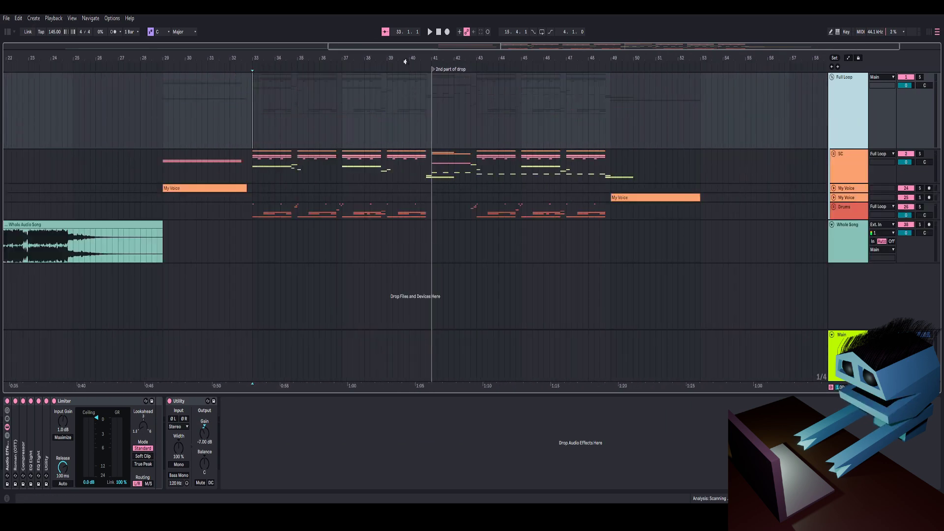
left_click_drag(405, 62, 316, 73)
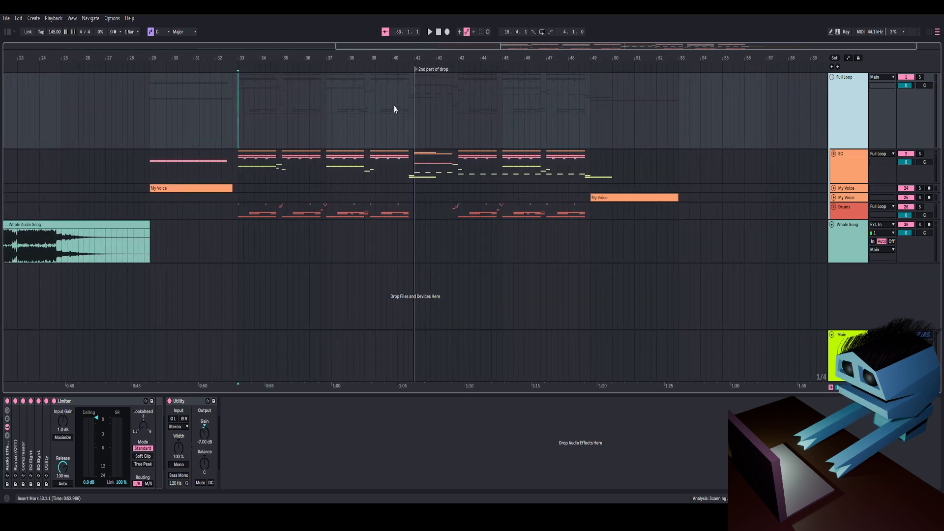
left_click_drag(328, 59, 327, 49)
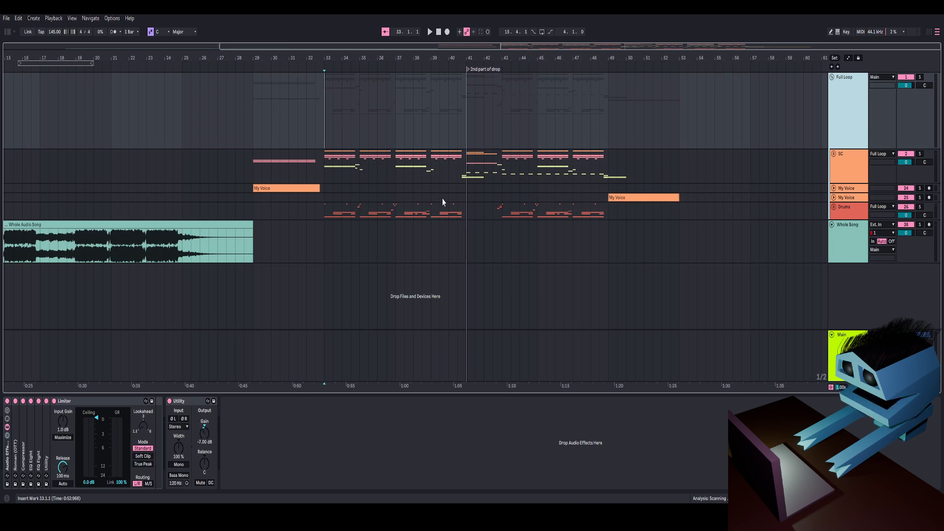
scroll(350, 190, "up", 5)
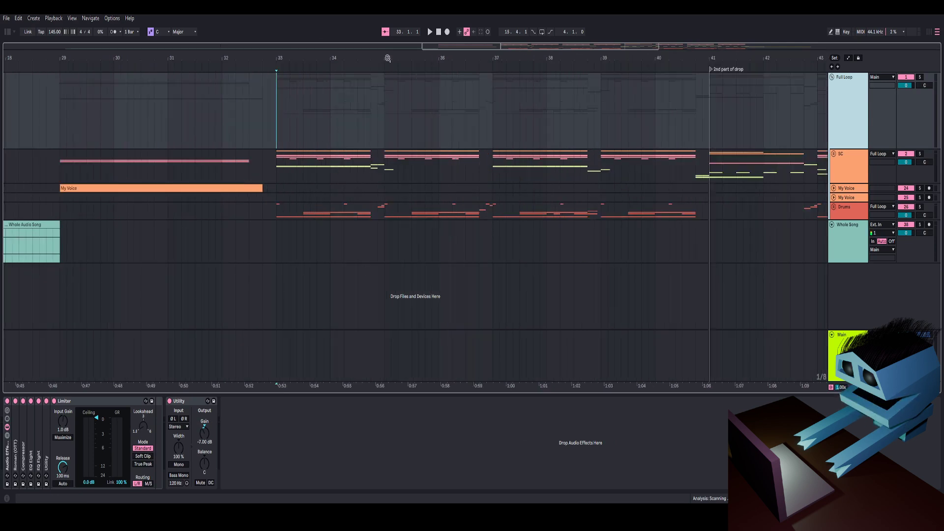
left_click_drag(388, 58, 311, 21)
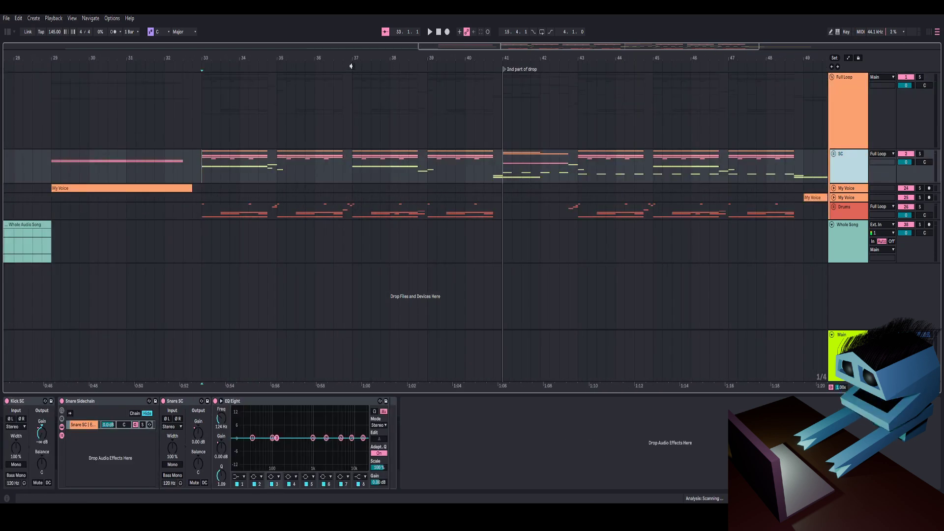
left_click_drag(352, 59, 323, 57)
left_click(834, 155)
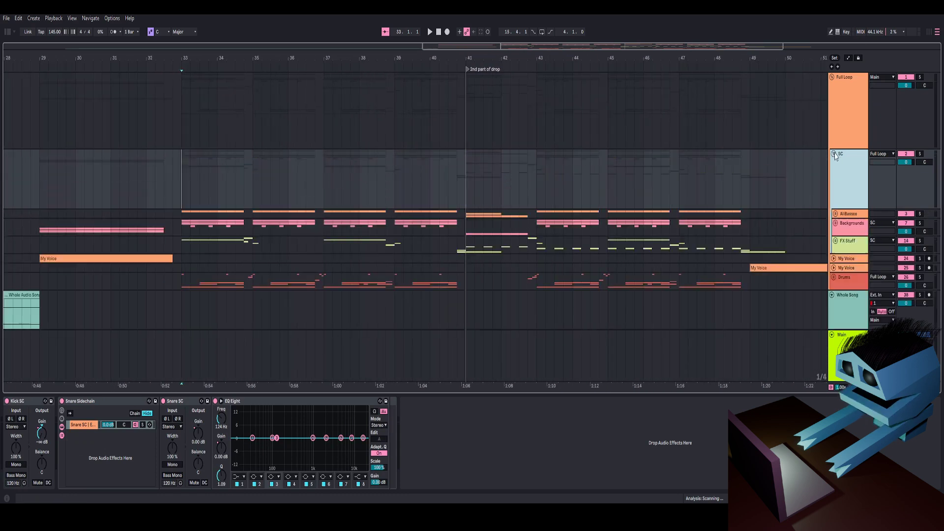
Unfold the first Bass track in the AllBasses group to show its clips at full height
scroll(260, 117, "down", 3)
left_click_drag(251, 61, 351, 58)
left_click(837, 174)
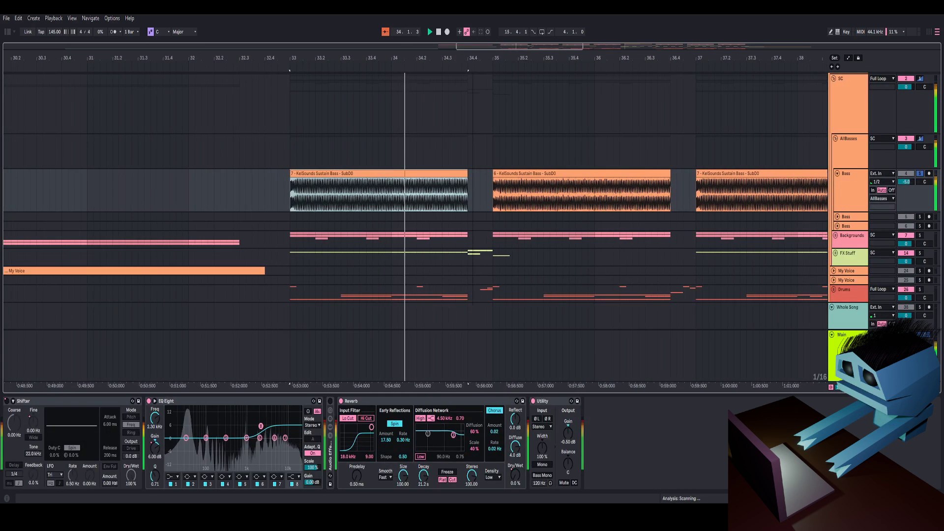
Play the sustain bass clips at bars 35 and 33 on the first Bass track to compare them
left_click(483, 173)
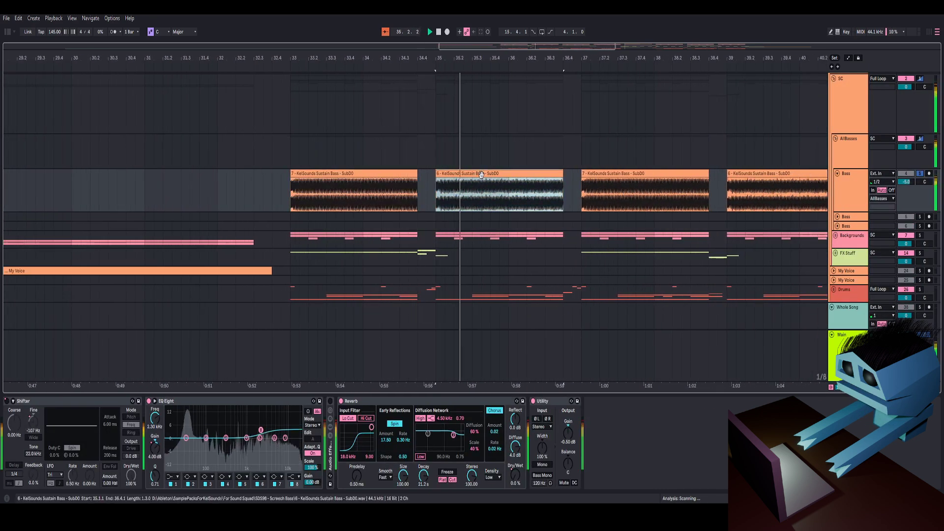
key("space")
left_click_drag(322, 59, 244, 81)
left_click(302, 173)
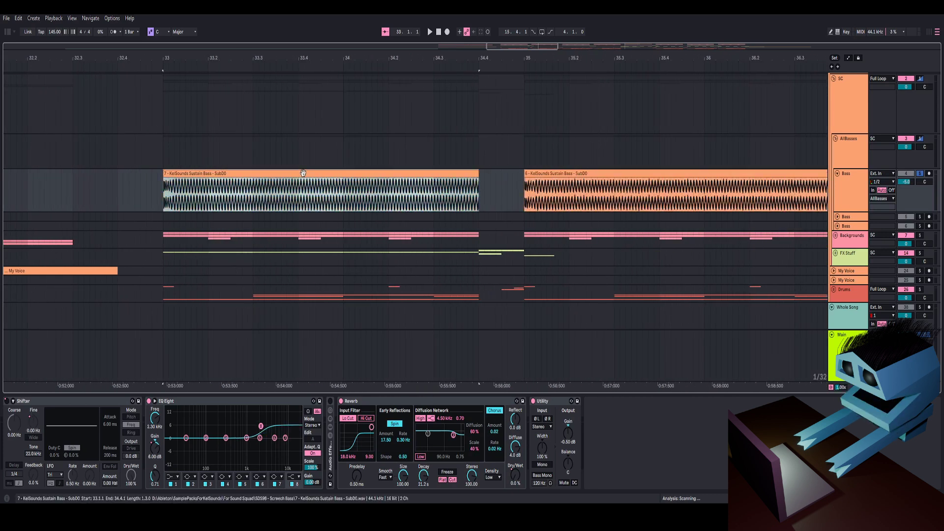
key("space")
key("space")
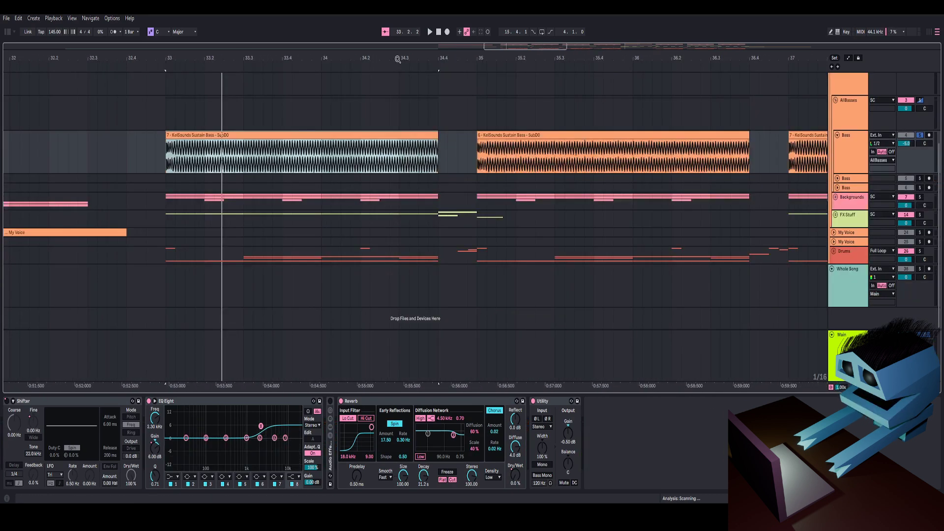
Unfold the Backgrounds group and select its group track
left_click_drag(398, 59, 301, 49)
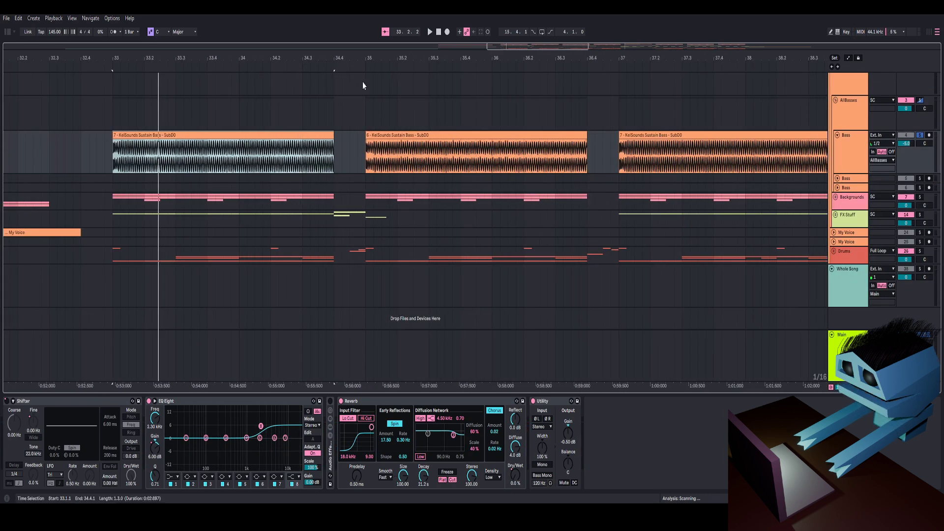
left_click(836, 198)
scroll(290, 164, "down", 3)
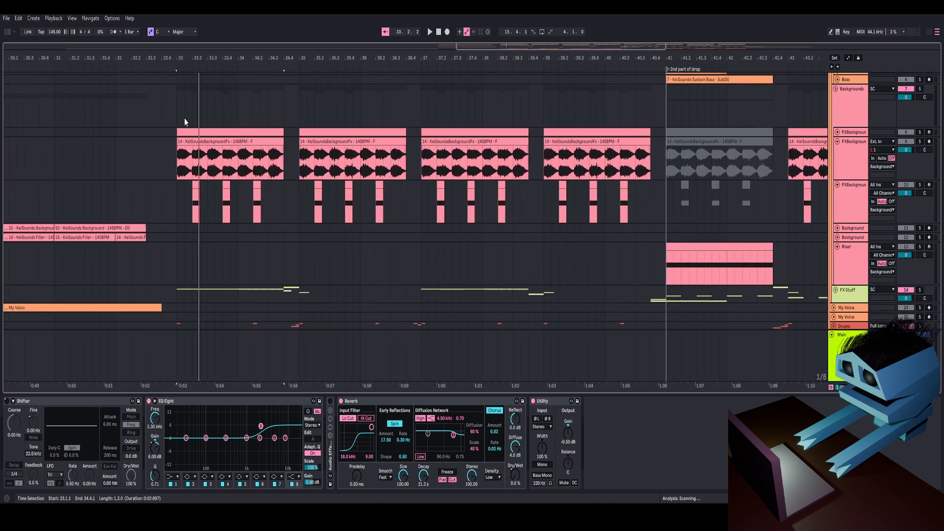
scroll(191, 123, "up", 3, "ctrl")
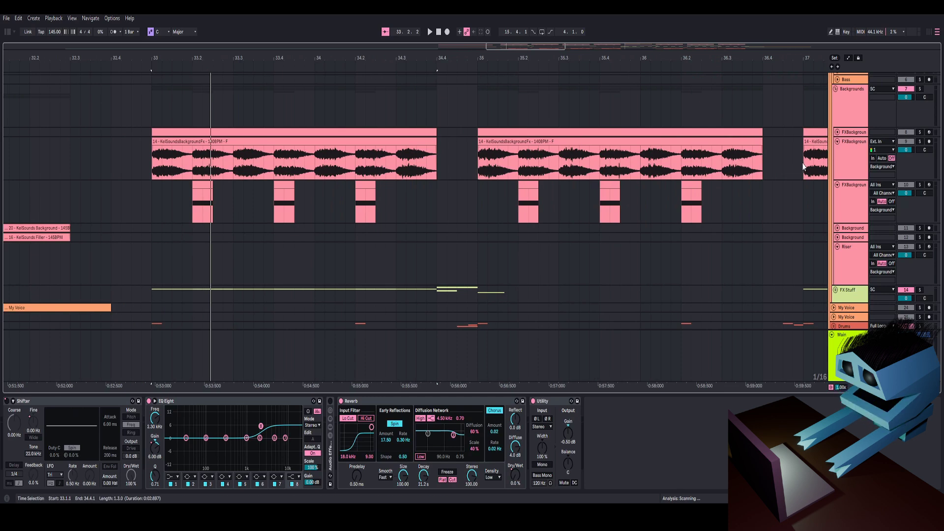
left_click(847, 121)
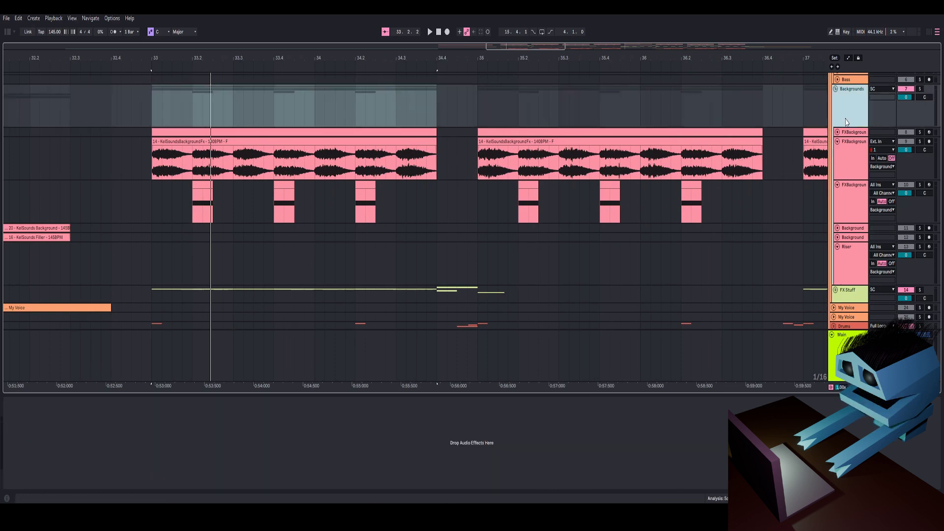
Solo the Backgrounds group and play it from bar 33
scroll(842, 108, "down", 2)
scroll(845, 121, "up", 3)
key("s")
left_click(150, 123)
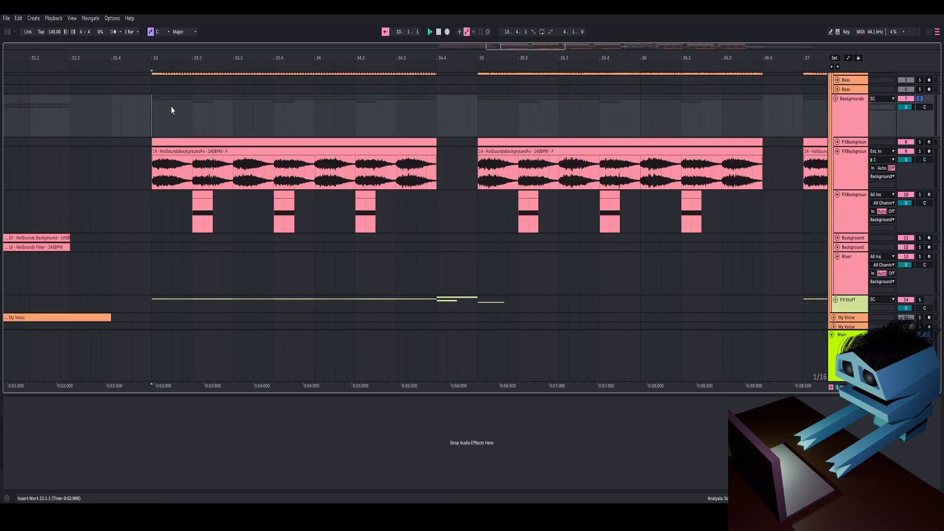
left_click(428, 29)
scroll(169, 123, "down", 2, "ctrl")
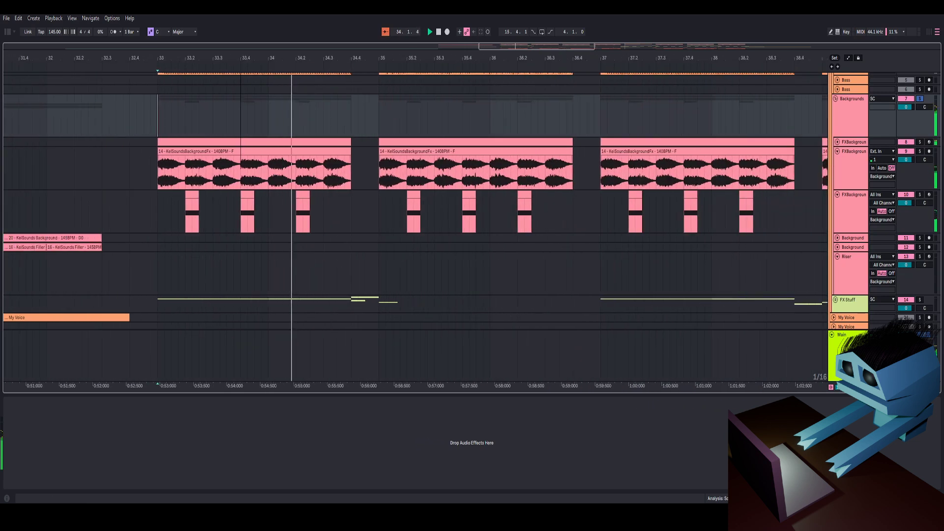
scroll(656, 145, "up", 3)
scroll(613, 168, "down", 3)
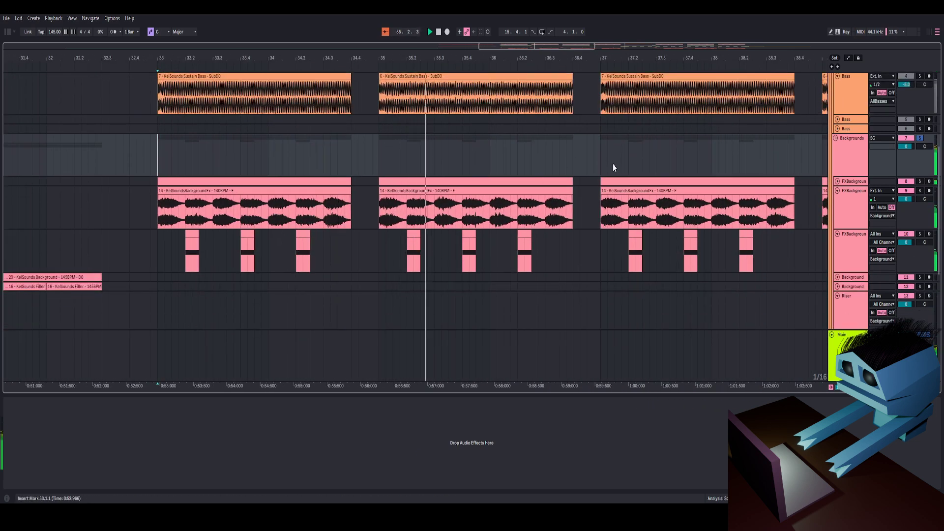
key("space")
Solo the first Bass track as well and play it together with the Backgrounds group from bar 33
scroll(773, 147, "up", 2)
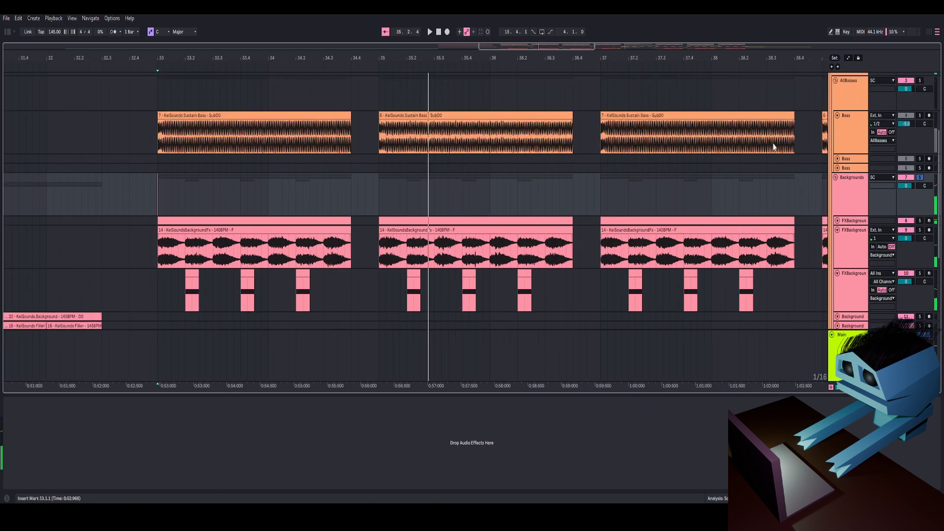
left_click(920, 116)
key("space")
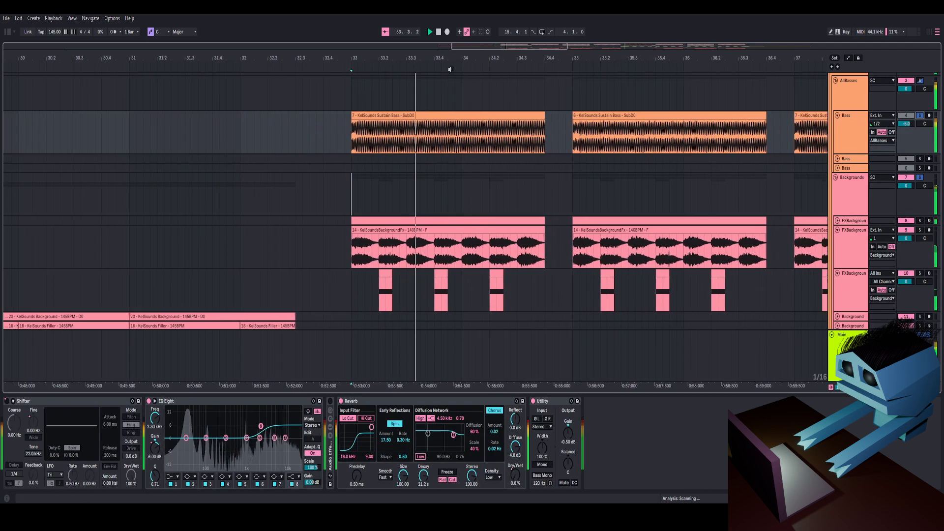
key("plus")
key("minus")
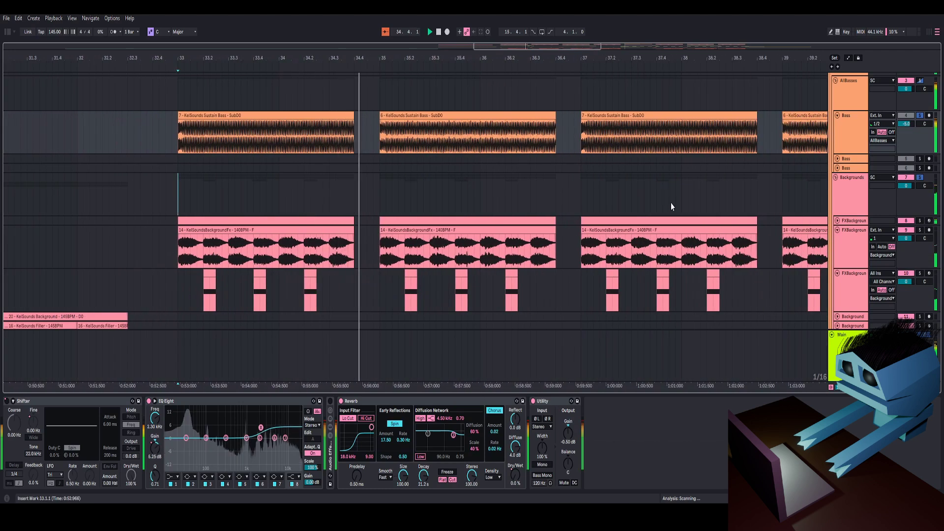
Stop playback, unfold the first FXBackground track and select its clip at bar 33 to examine the track's effects
left_click(837, 223)
key("space")
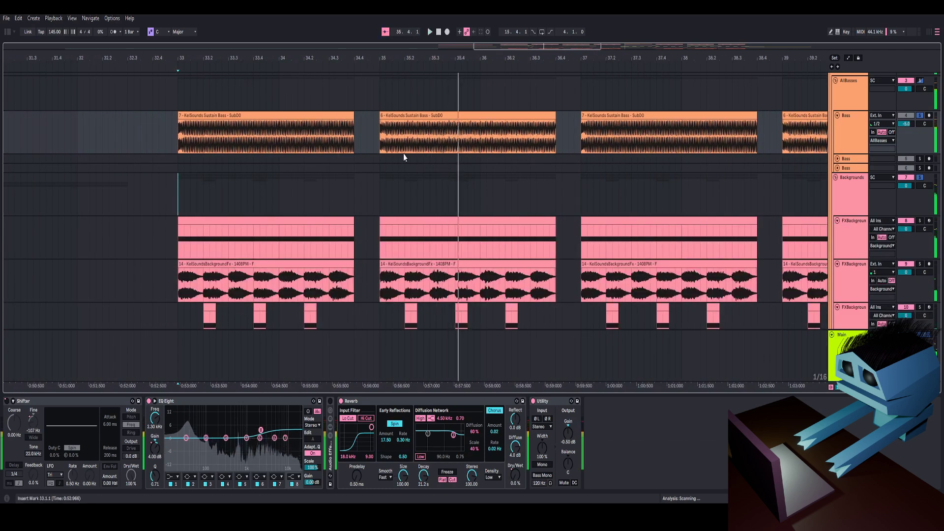
scroll(405, 143, "down", 2)
left_click_drag(396, 60, 459, 68)
left_click(308, 163)
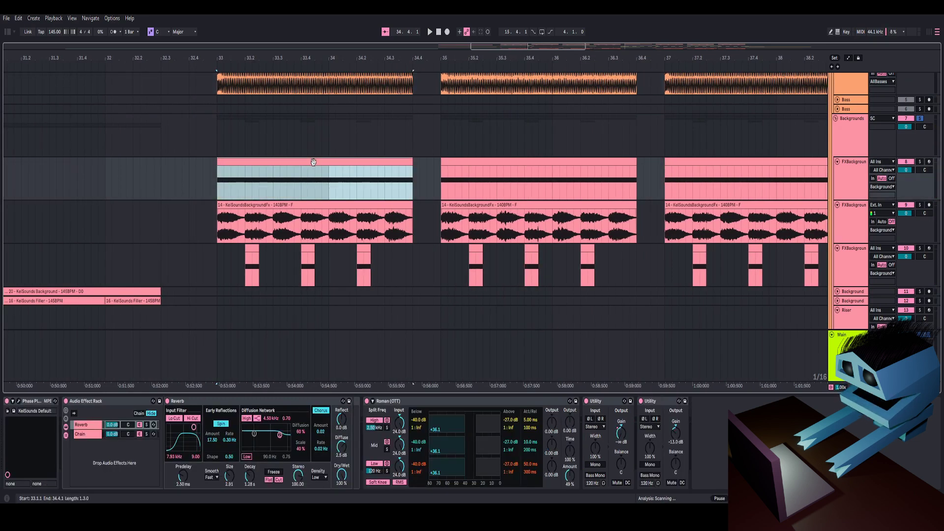
scroll(340, 129, "up", 1)
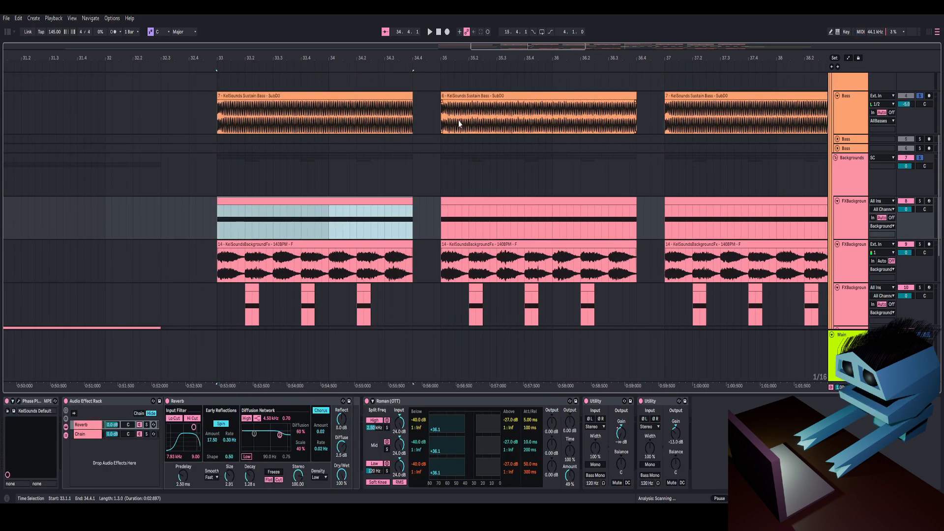
scroll(187, 234, "down", 1)
scroll(260, 163, "up", 2)
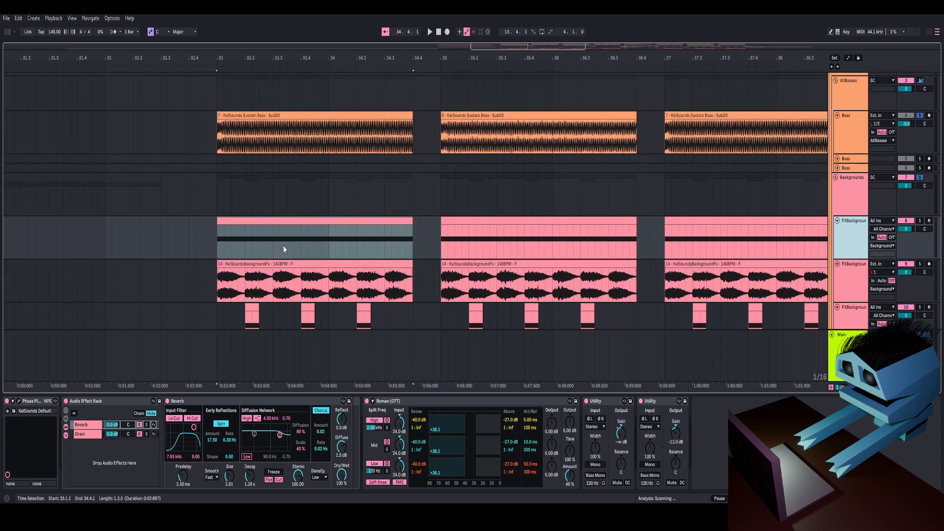
Play the Bass track's sustain clips at bars 35 and 33 with its EQ Eight switched off
left_click(237, 137)
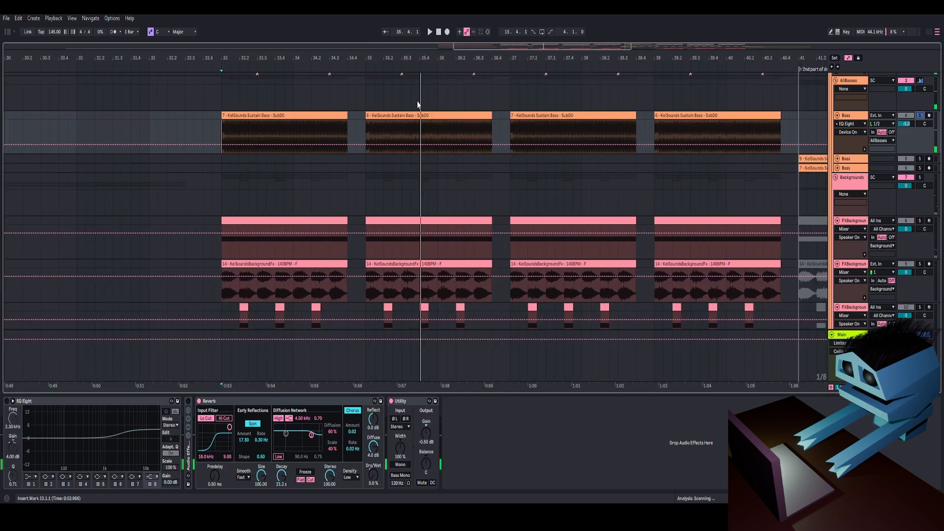
left_click_drag(392, 58, 396, 94)
left_click(407, 116)
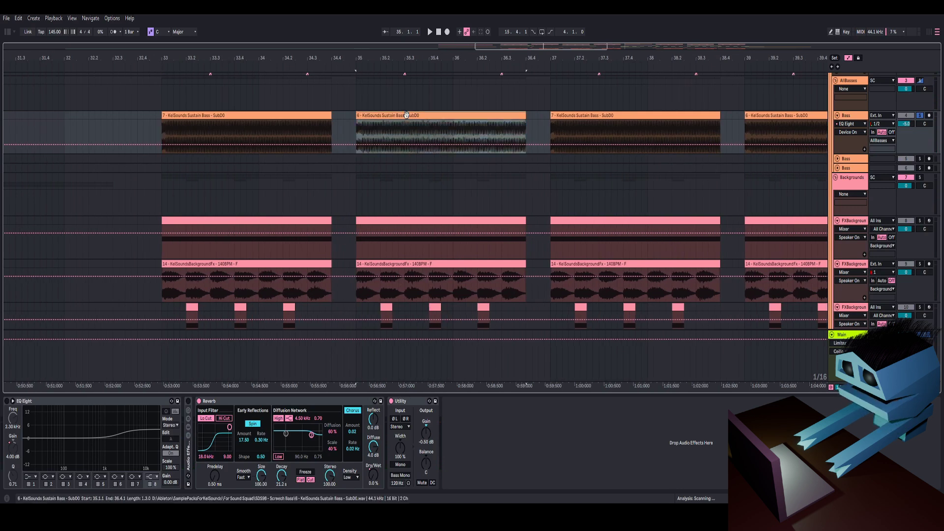
key("space")
key("space")
left_click(294, 117)
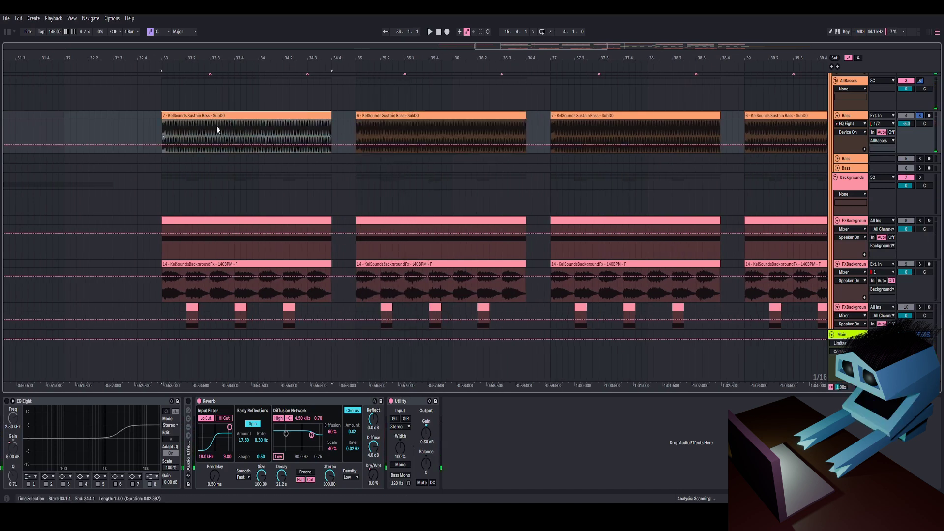
key("space")
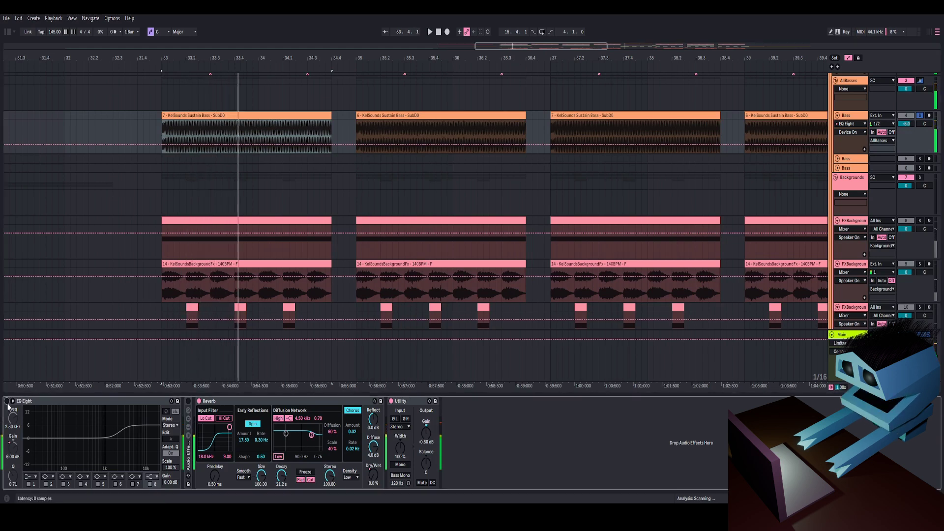
Switch the Bass track's EQ Eight back on and show the automation of its band 8 gain
left_click(7, 401)
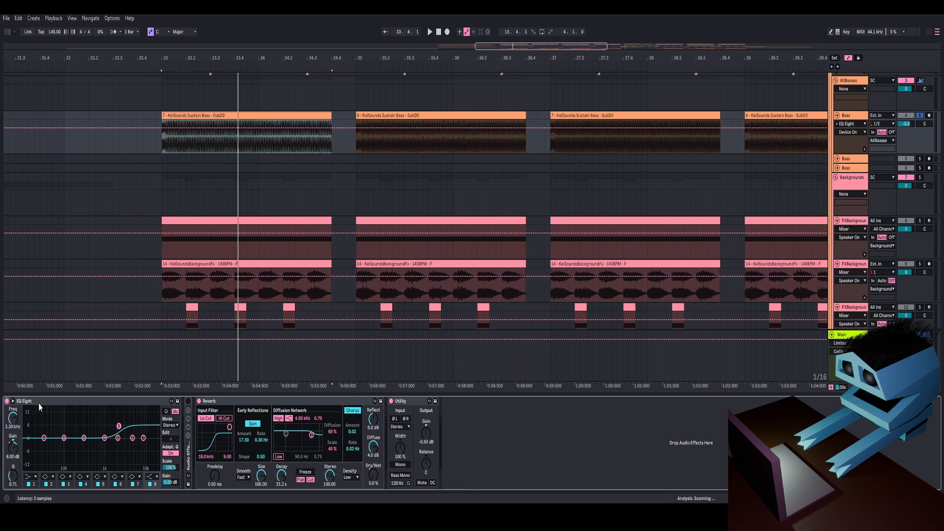
right_click(13, 446)
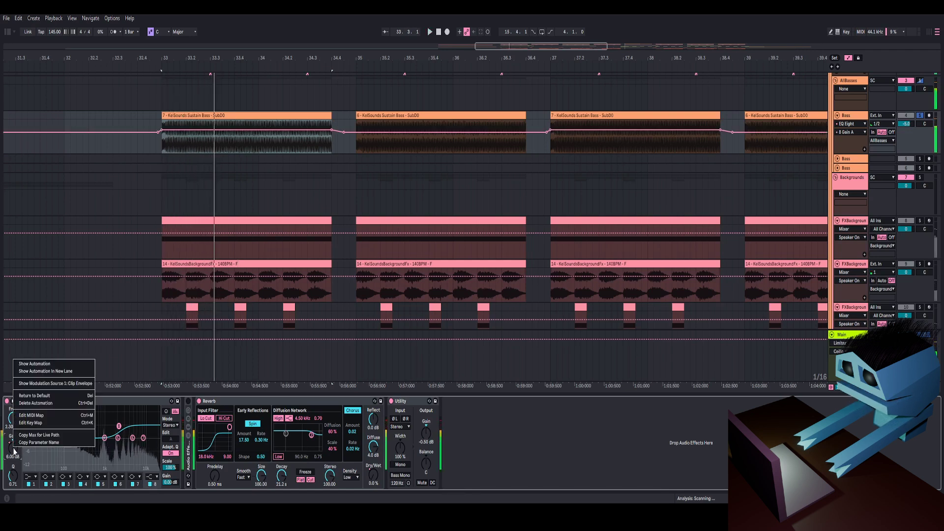
left_click(27, 372)
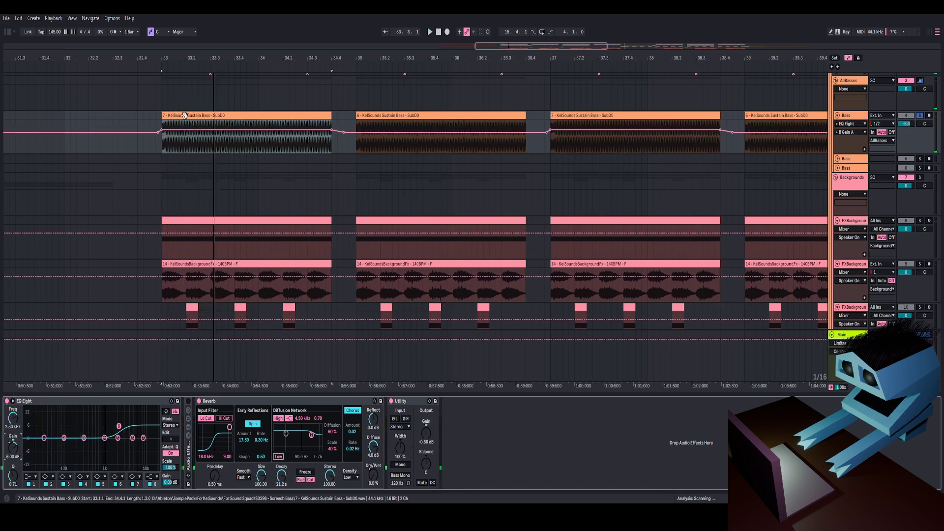
Play the Bass track's sustain clips at bars 33 and 35 to compare them with the EQ gain automation active
left_click(156, 115)
key("space")
key("space")
left_click_drag(193, 56, 192, 67)
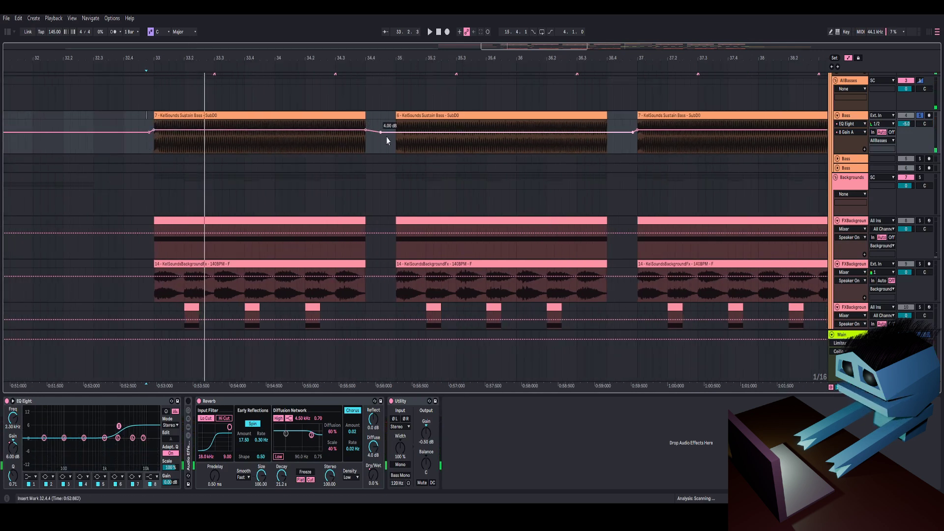
left_click(407, 116)
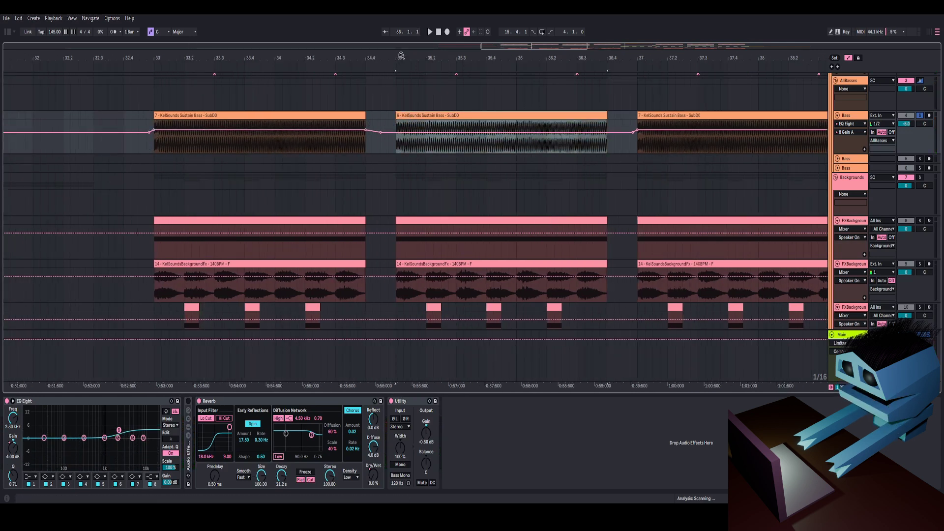
left_click_drag(401, 56, 329, 49)
key("space")
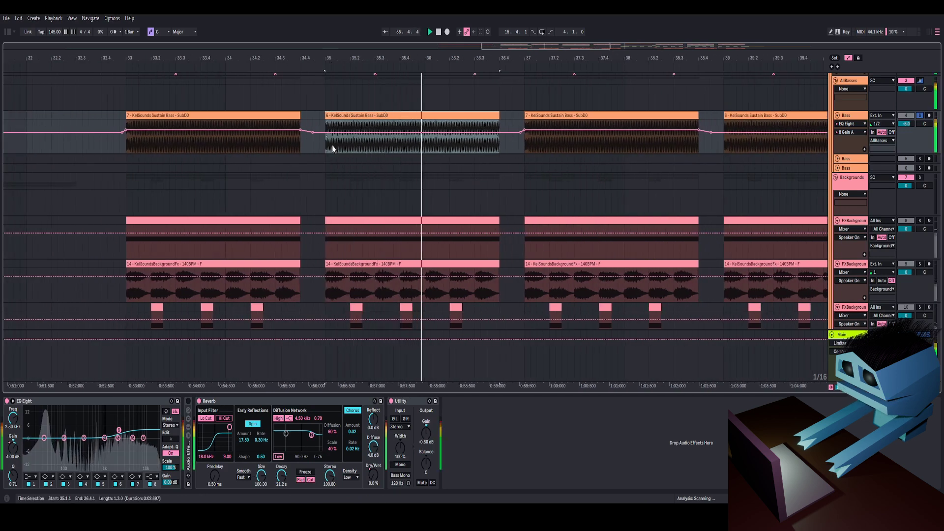
key("space")
Unfold the Audio Effect Rack between EQ Eight and Reverb on the Bass track and delete it
double_click(188, 457)
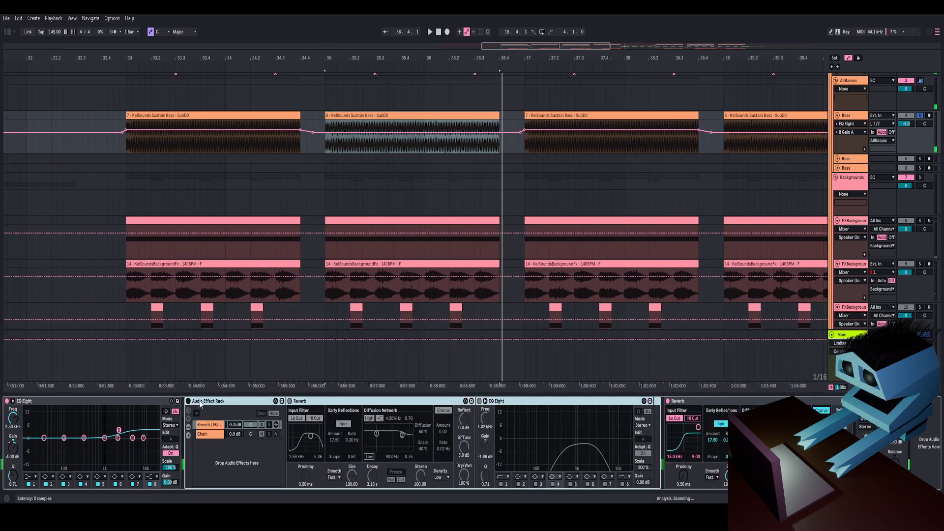
key("minus")
key("minus")
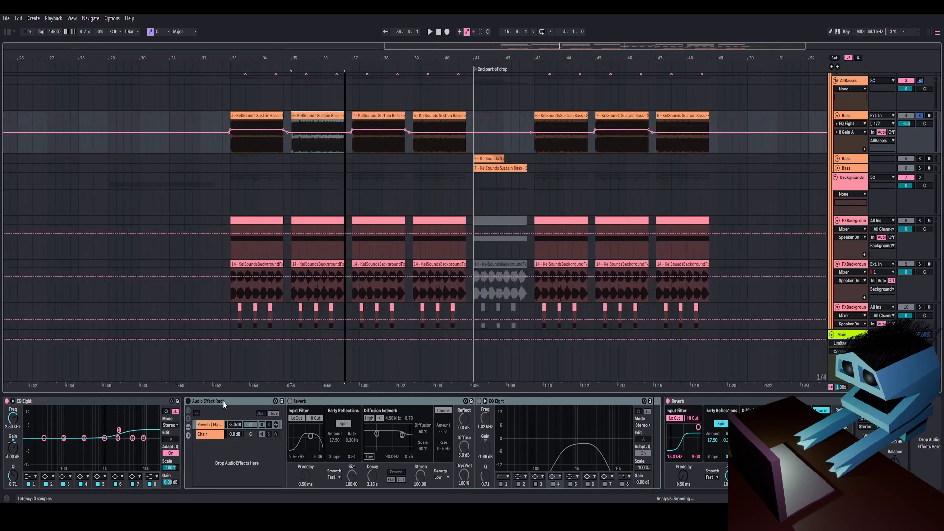
right_click(223, 402)
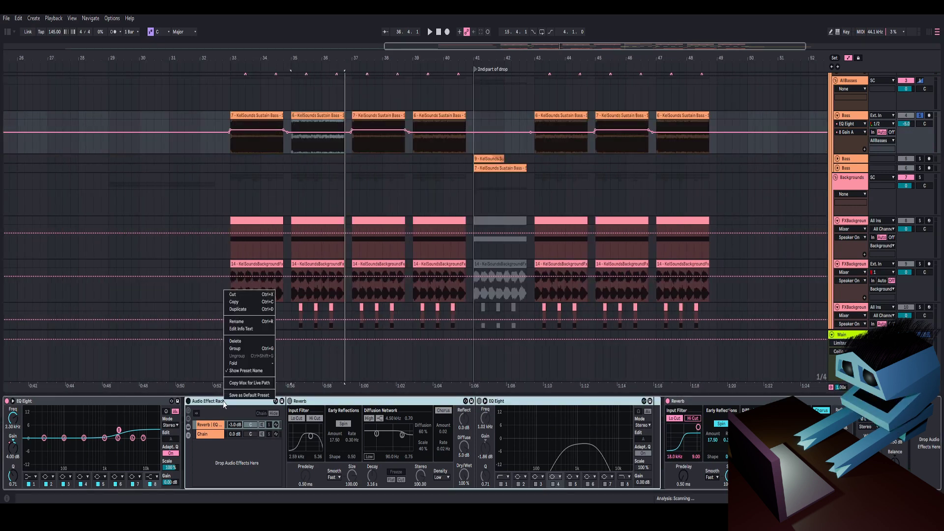
left_click(235, 341)
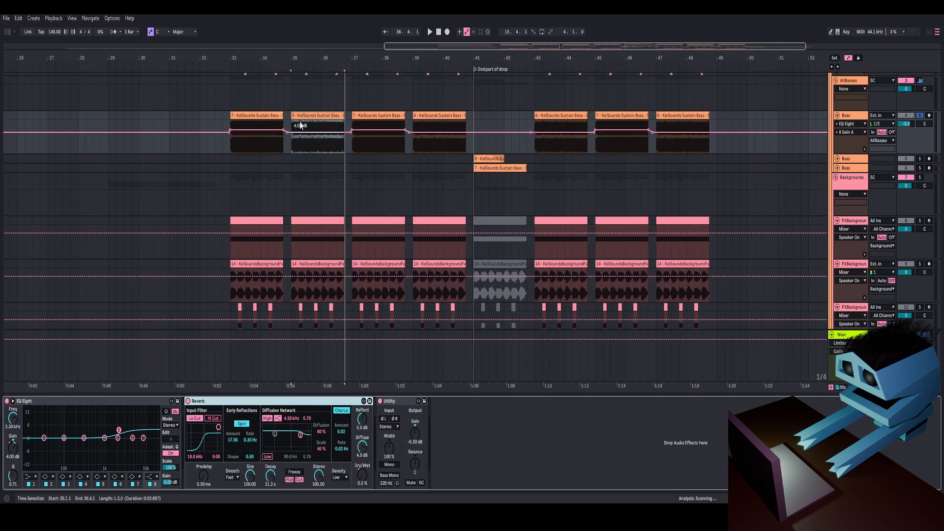
Show the Reverb's Dry/Wet automation on the Bass track and play the sustain clip from bar 37
left_click_drag(380, 60, 126, 64)
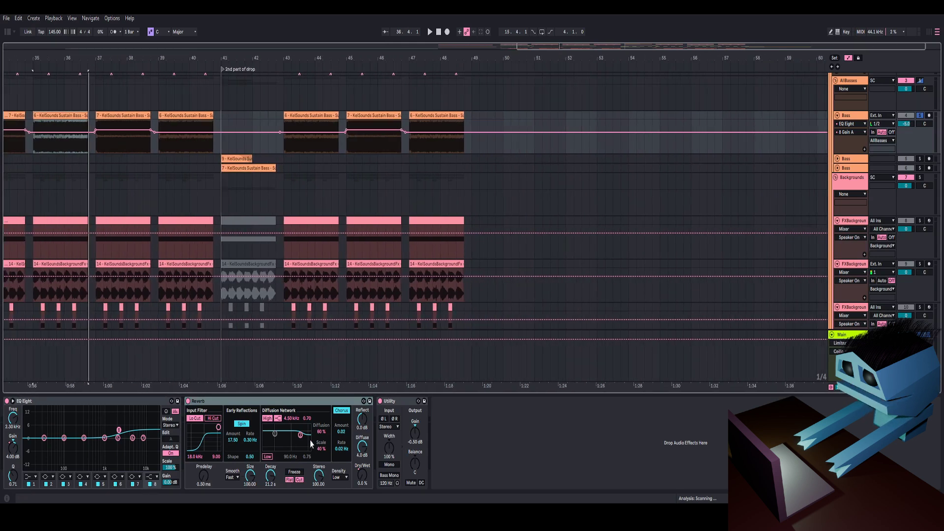
right_click(362, 481)
left_click(384, 400)
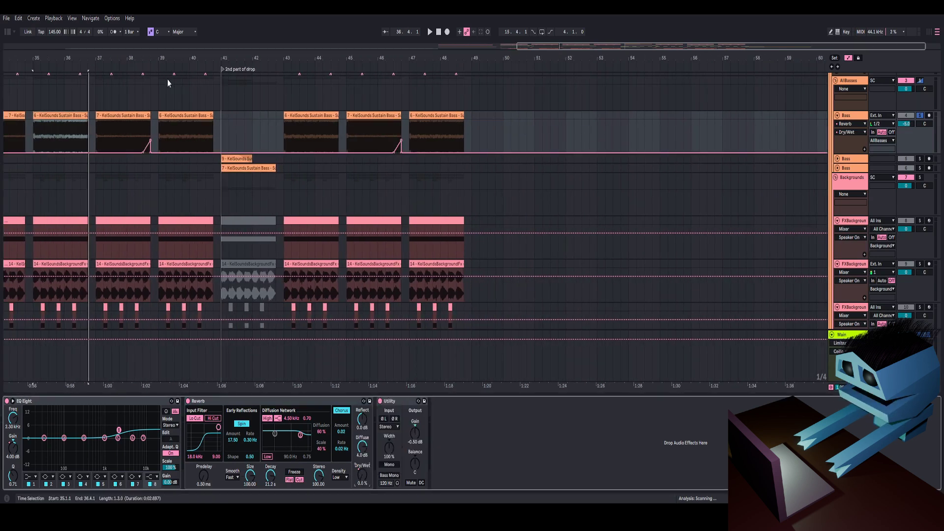
left_click_drag(164, 55, 322, 63)
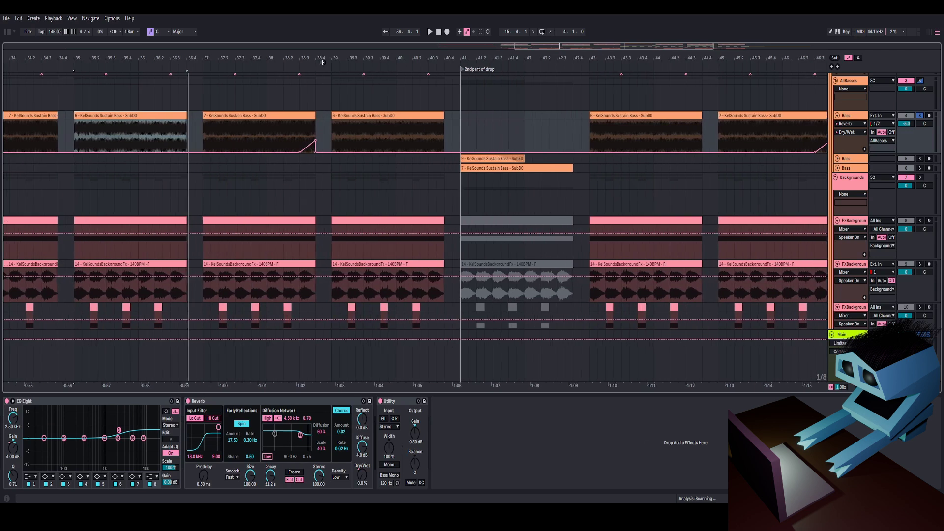
left_click(205, 132)
key("space")
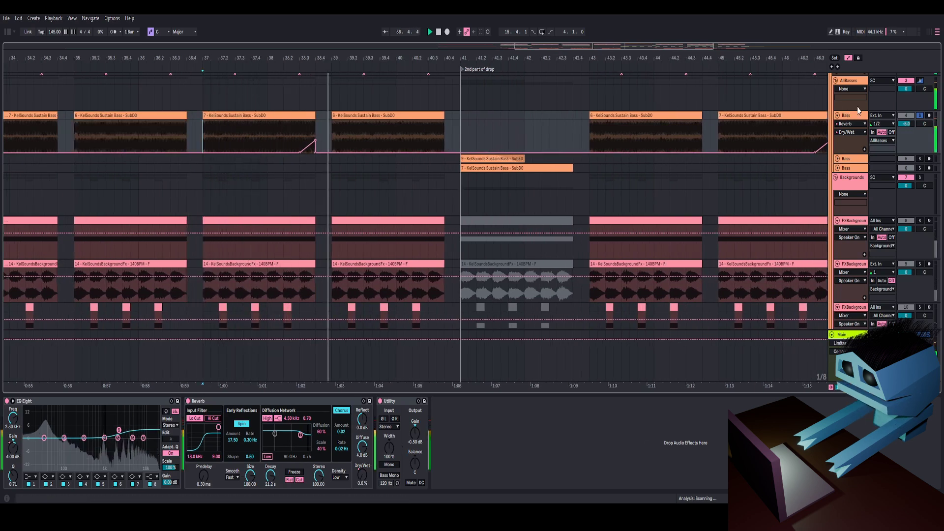
key("space")
Turn off the solo on the AllBasses group and play the full mix from bar 38.2
left_click_drag(396, 53, 36, 54)
left_click_drag(244, 57, 685, 62)
left_click_drag(416, 58, 261, 83)
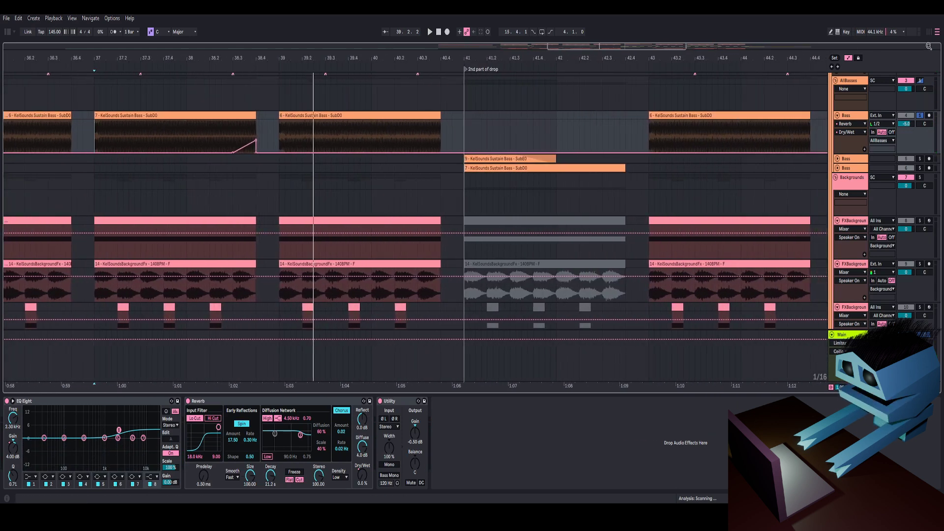
left_click(921, 81)
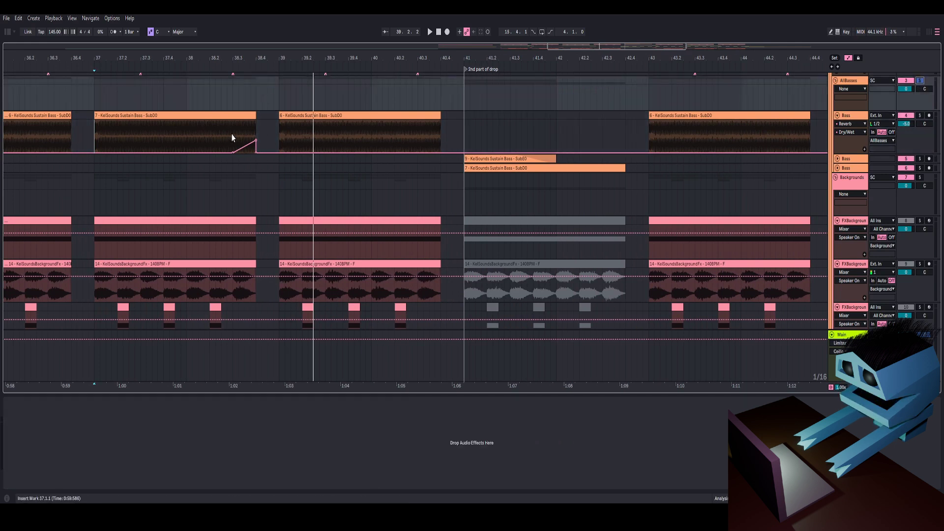
left_click(210, 138)
key("space")
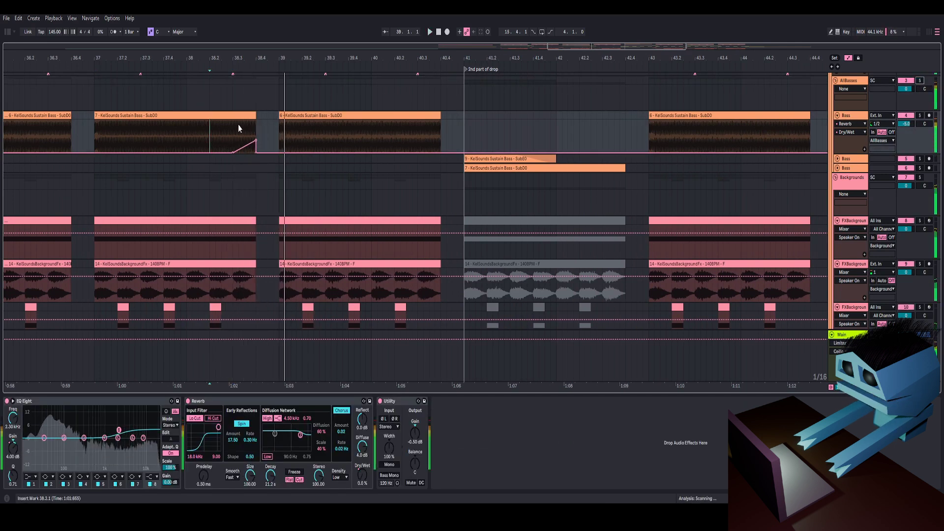
key("space")
key("space")
Play the full mix through the gap before bar 39, starting from bar 38.3, to examine the transition
left_click_drag(252, 58, 253, 90)
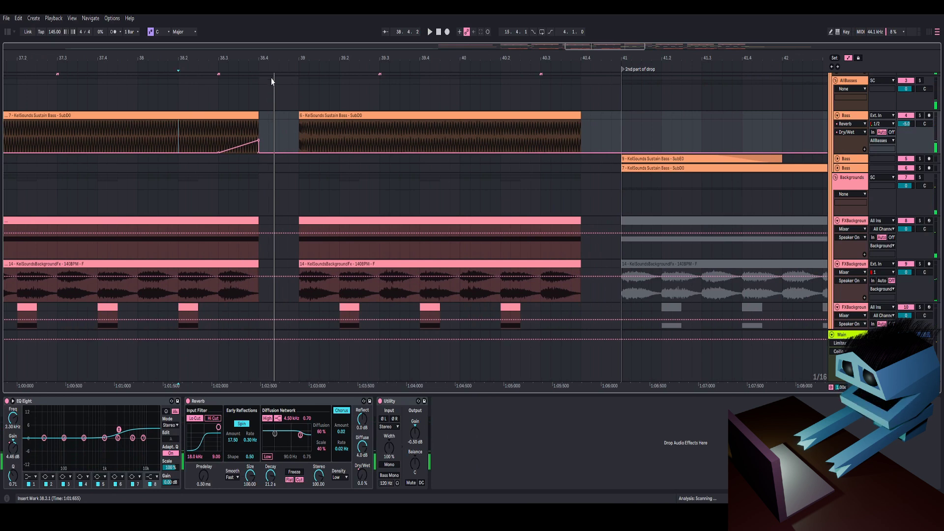
scroll(272, 214, "up", 2)
scroll(272, 212, "down", 5)
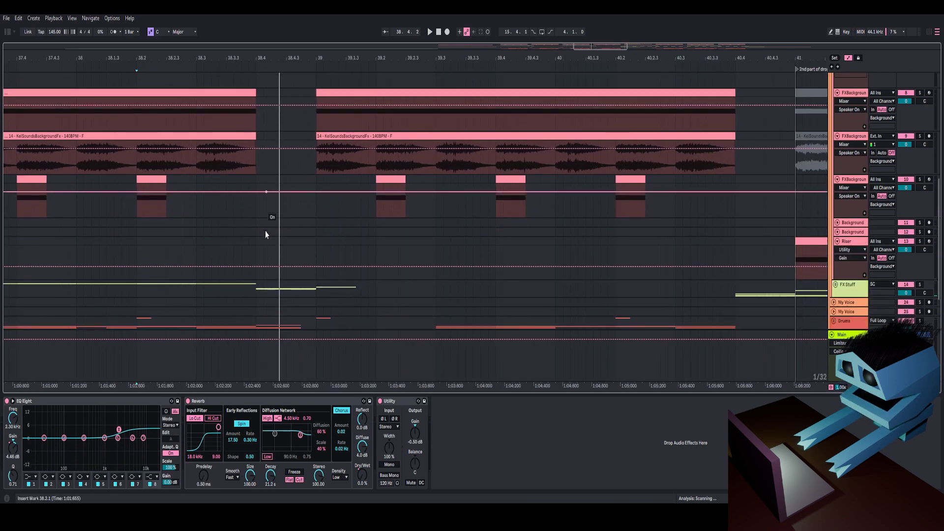
scroll(266, 234, "down", 3)
left_click(256, 242)
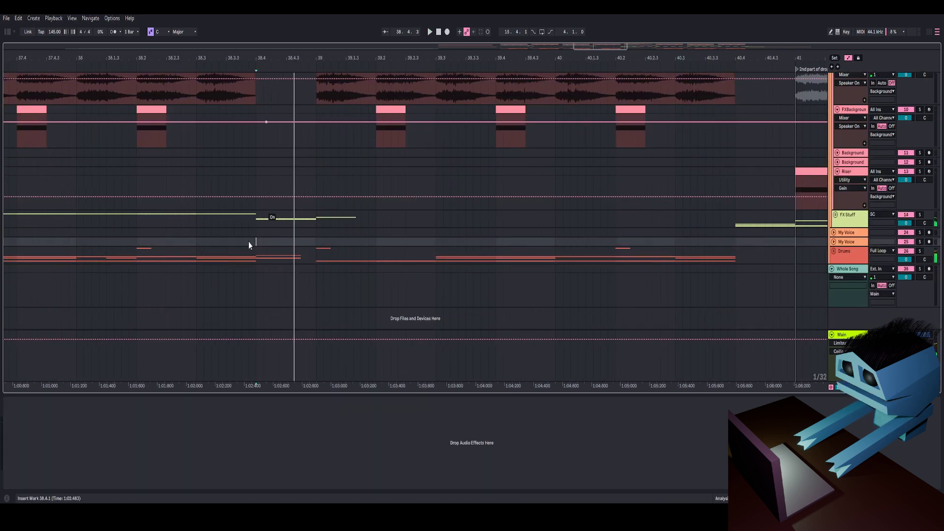
scroll(249, 241, "up", 5)
left_click(199, 127)
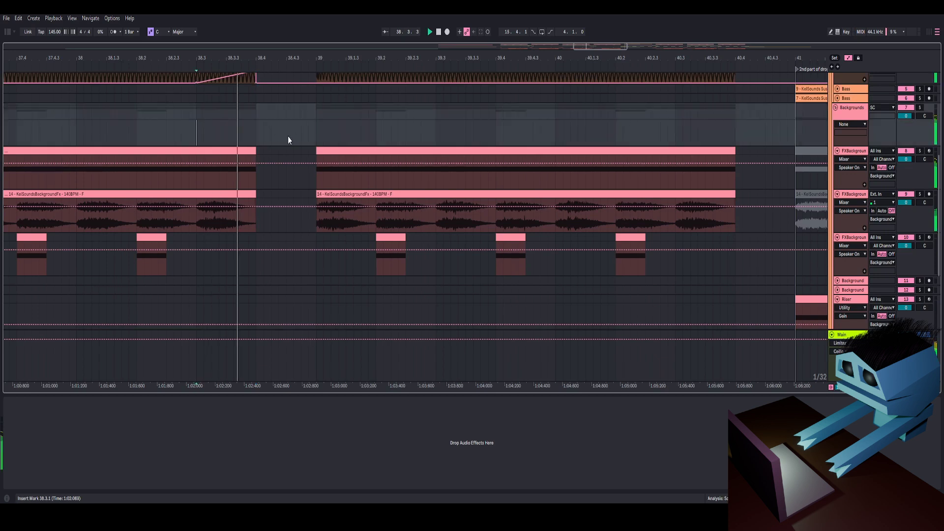
scroll(290, 141, "up", 2)
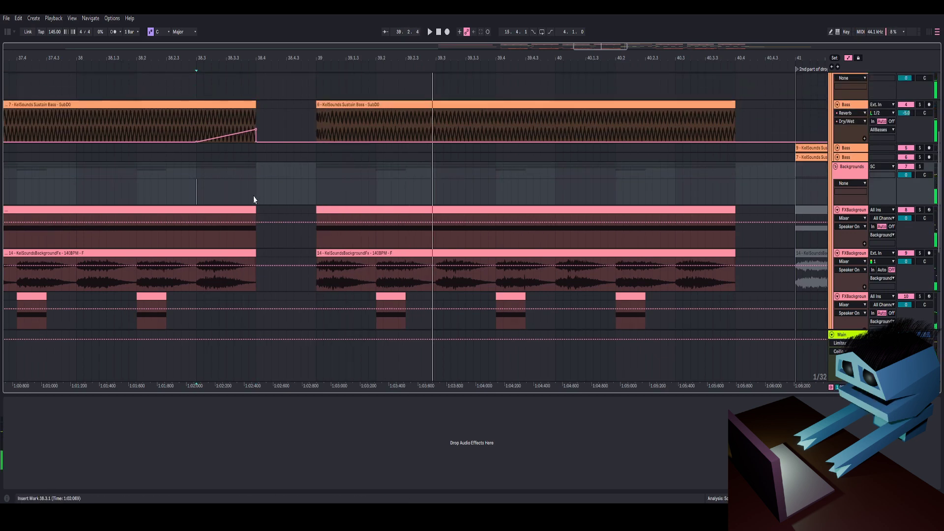
Unfold the FX Stuff group and play its one-shot FX clip at bar 38.4 soloed and again in the full mix
scroll(266, 207, "down", 7)
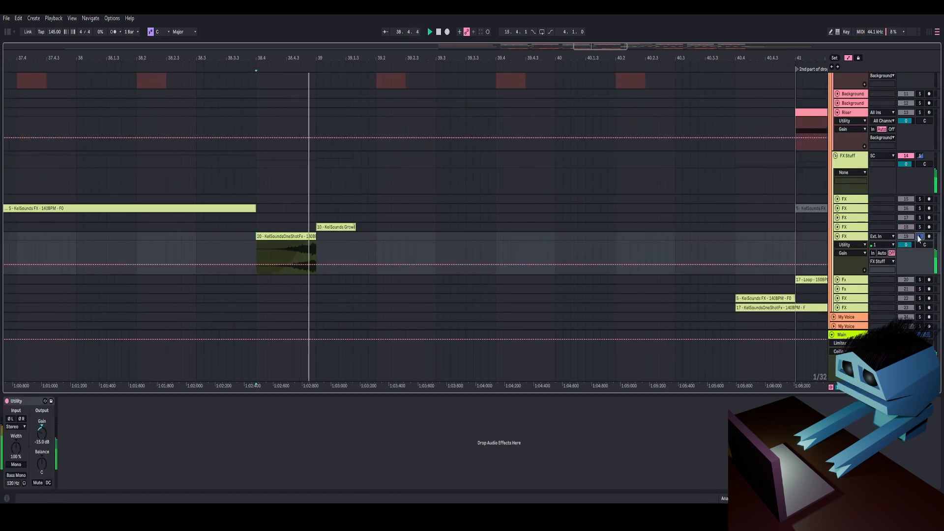
key("space")
key("space")
key("space")
left_click(919, 236)
key("space")
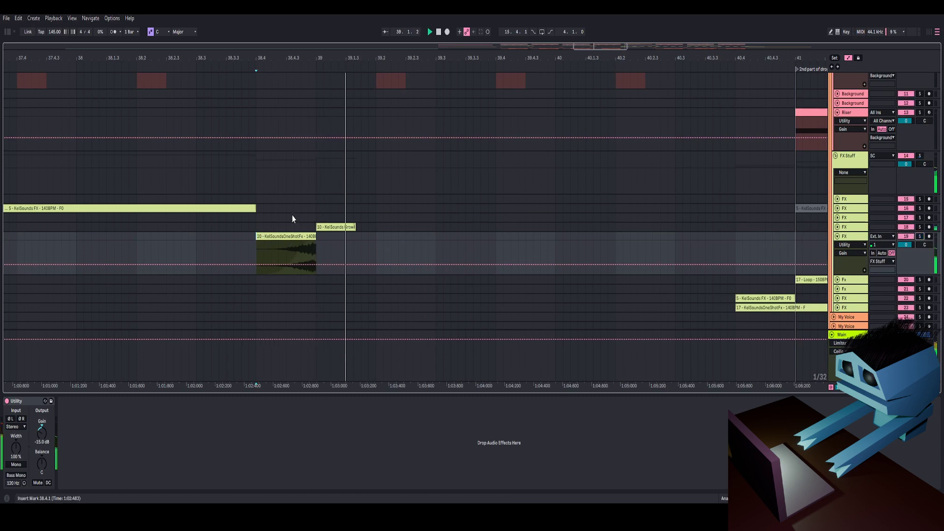
Fold the first Bass track, solo the first FXBackground track and select its clip at bar 33
scroll(292, 195, "up", 8)
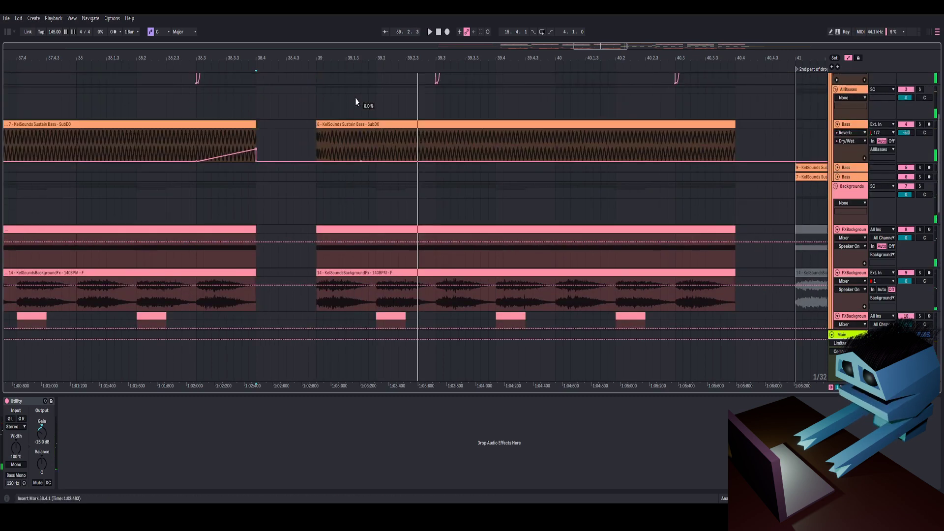
left_click_drag(355, 55, 305, 58)
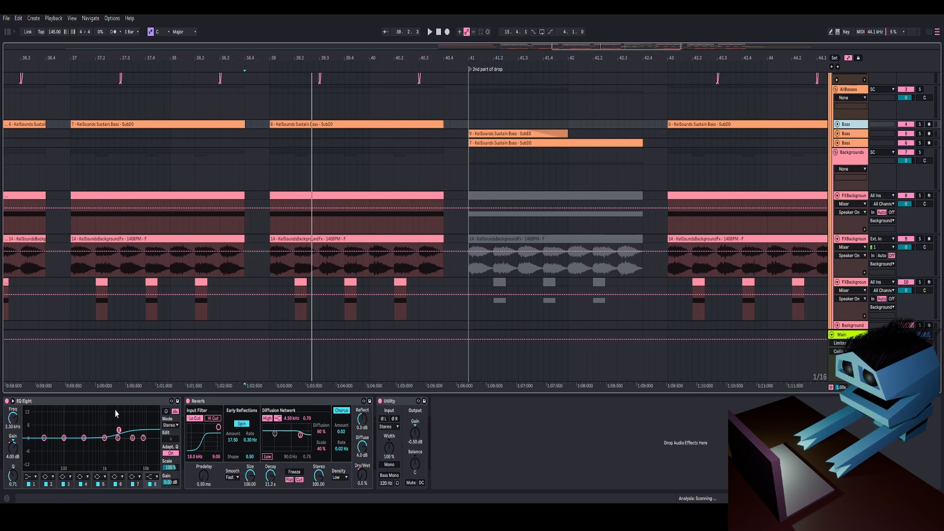
scroll(312, 176, "left", 3)
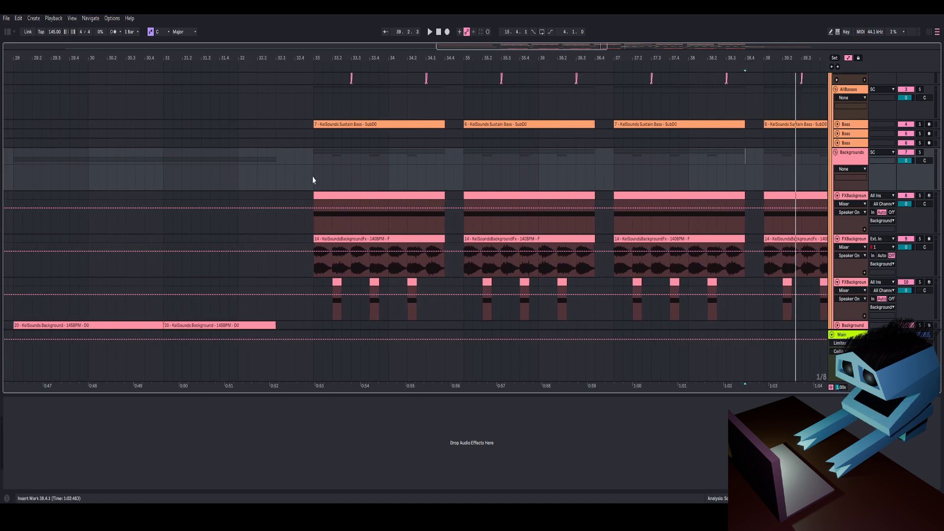
scroll(315, 173, "down", 1)
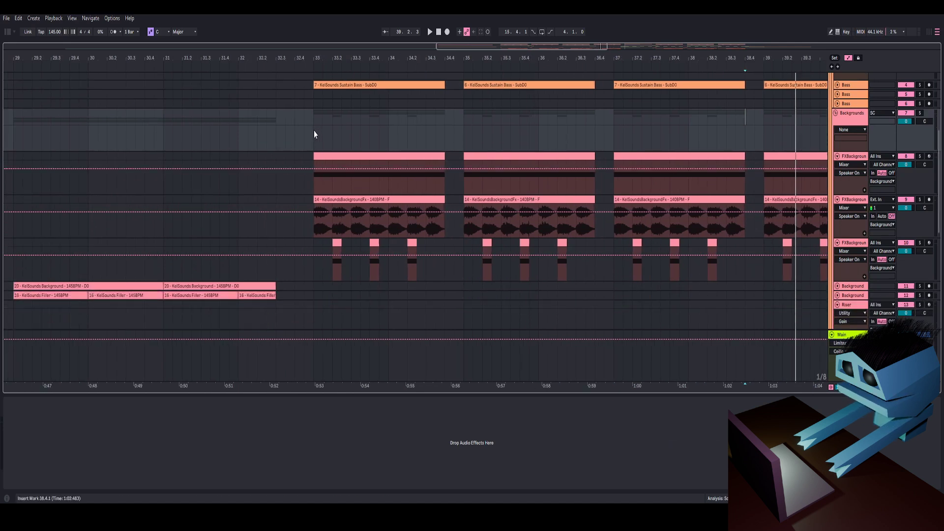
left_click(363, 158)
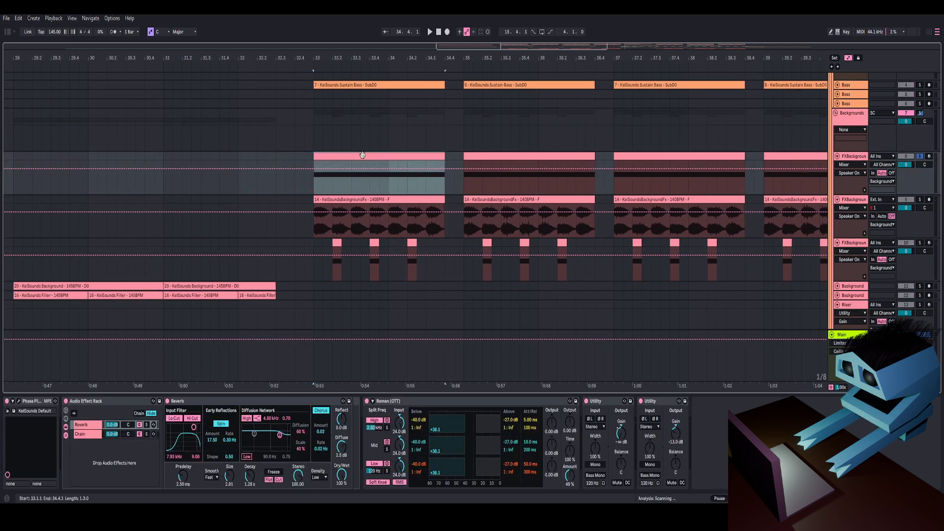
Open the FXBackground track's Phase Plant, examine its generators and Distortion settings, and close it again
left_click(17, 402)
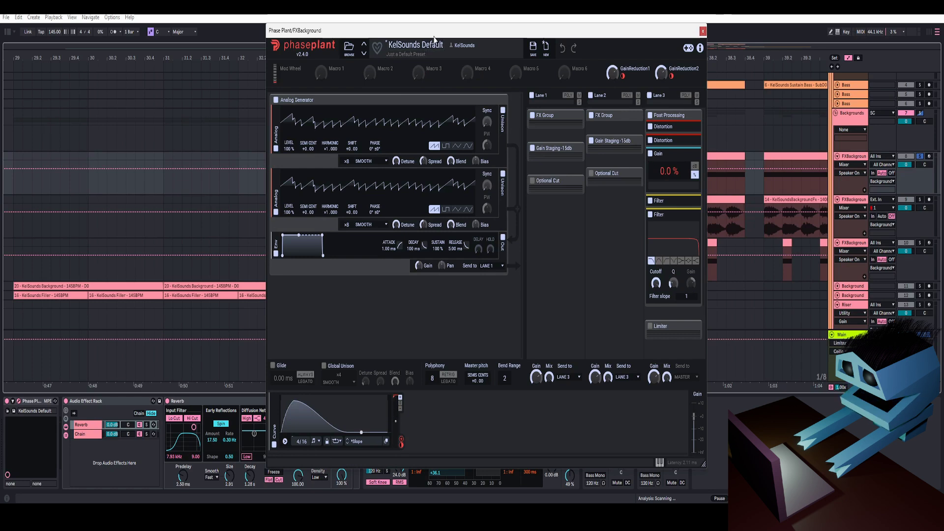
left_click_drag(433, 36, 303, 28)
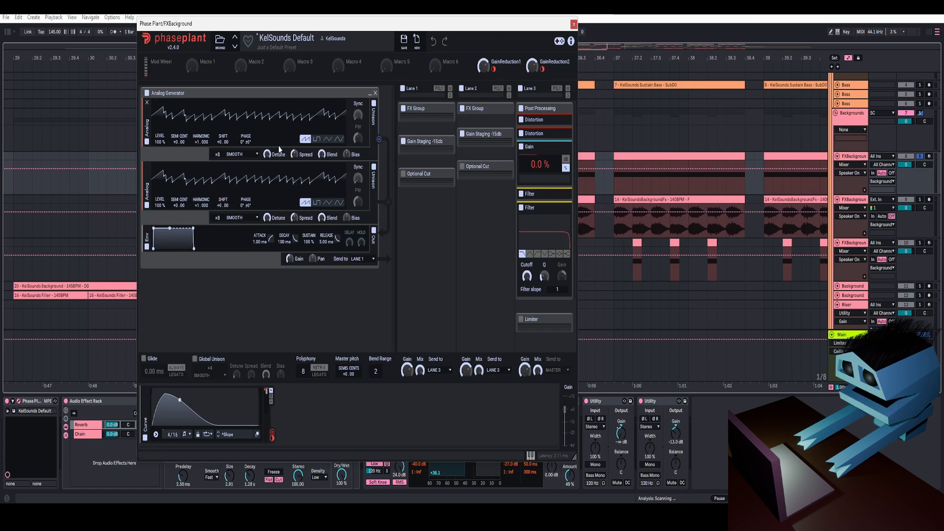
left_click(565, 122)
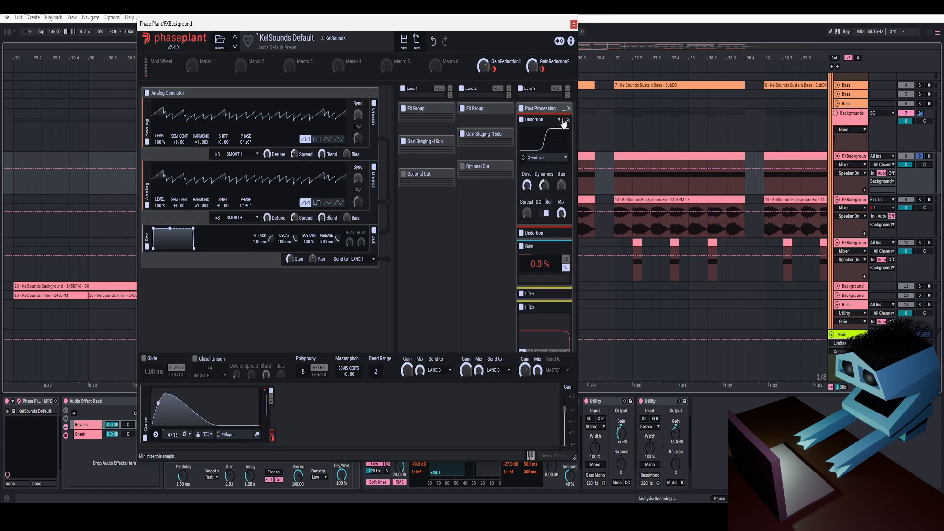
left_click(565, 122)
left_click(574, 25)
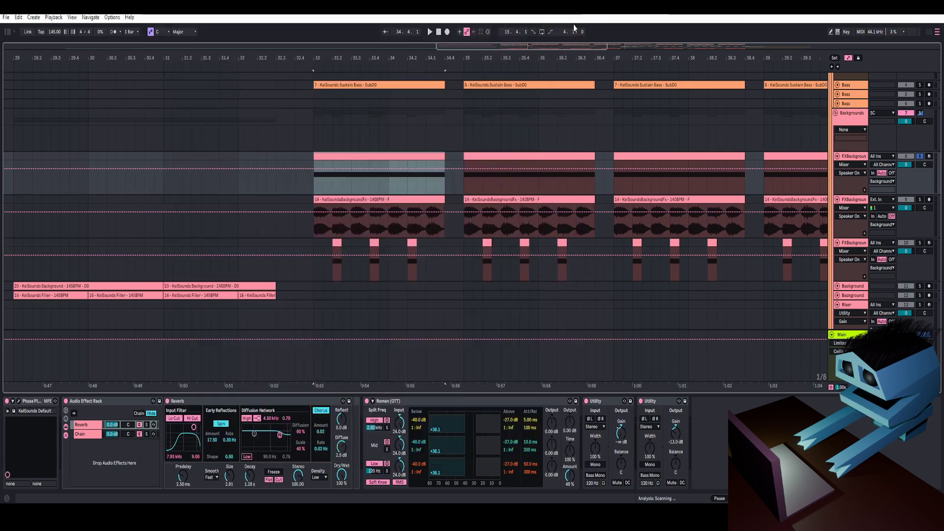
Select the Audio Effect Rack containing the Reverb on the first FXBackground track to examine it
scroll(574, 151, "down", 2)
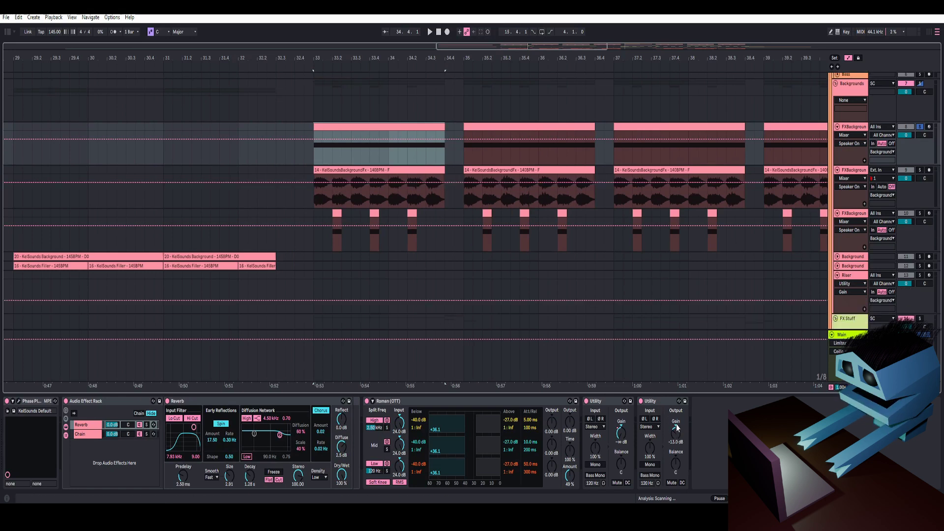
left_click(110, 399)
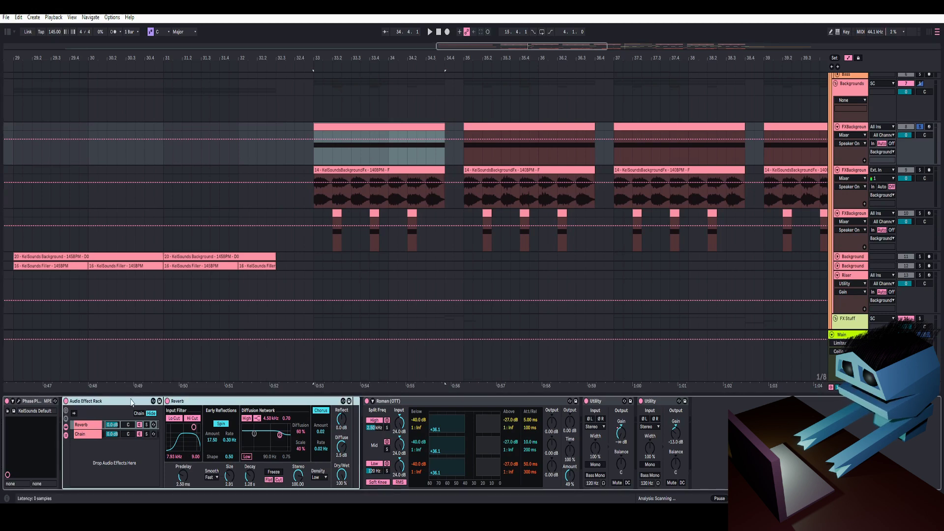
Play the soloed first FXBackground clip from bar 33 and select the Reverb chain in its Audio Effect Rack
key("space")
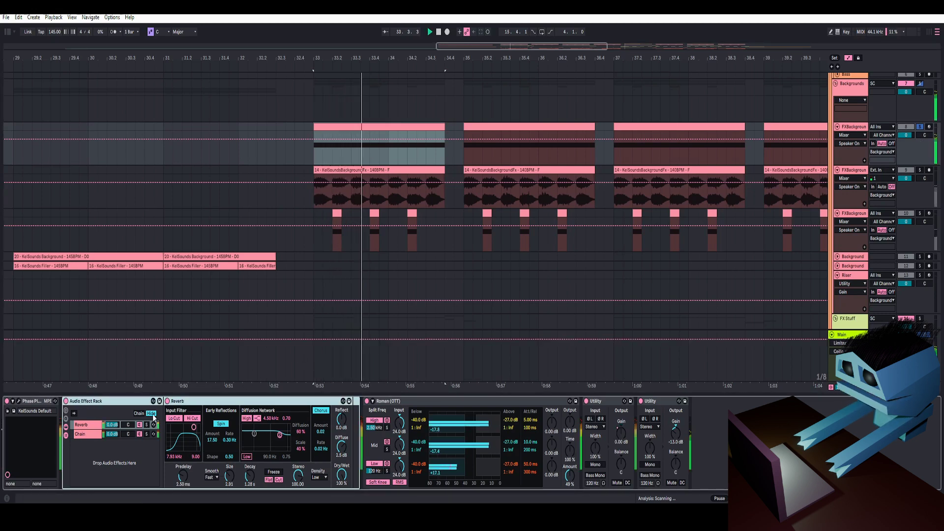
left_click(94, 426)
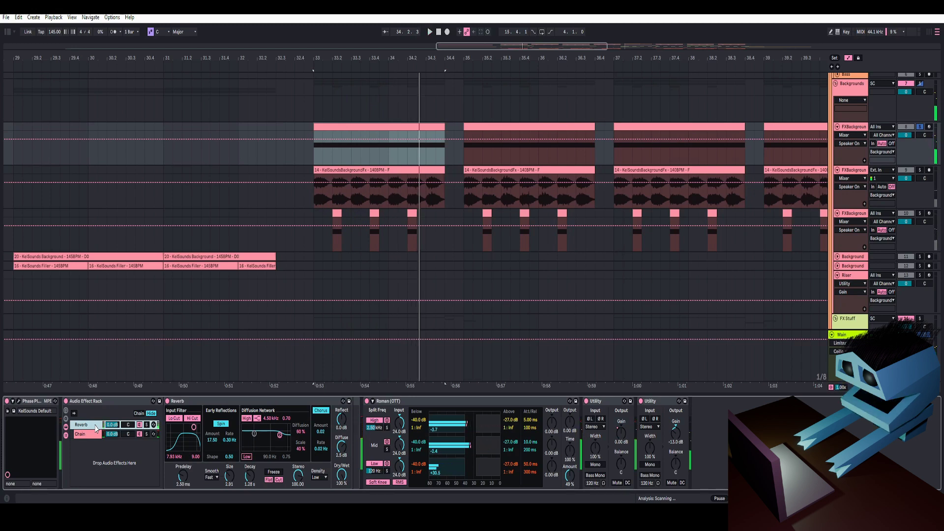
key("space")
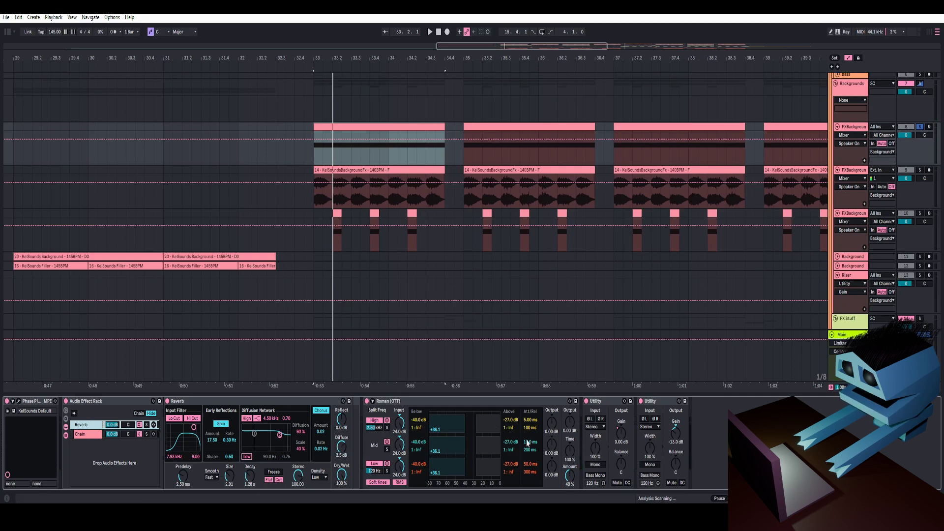
Show the first Utility's Gain automation on the first FXBackground track and play across the gap after its bar 33 clip
left_click(621, 433)
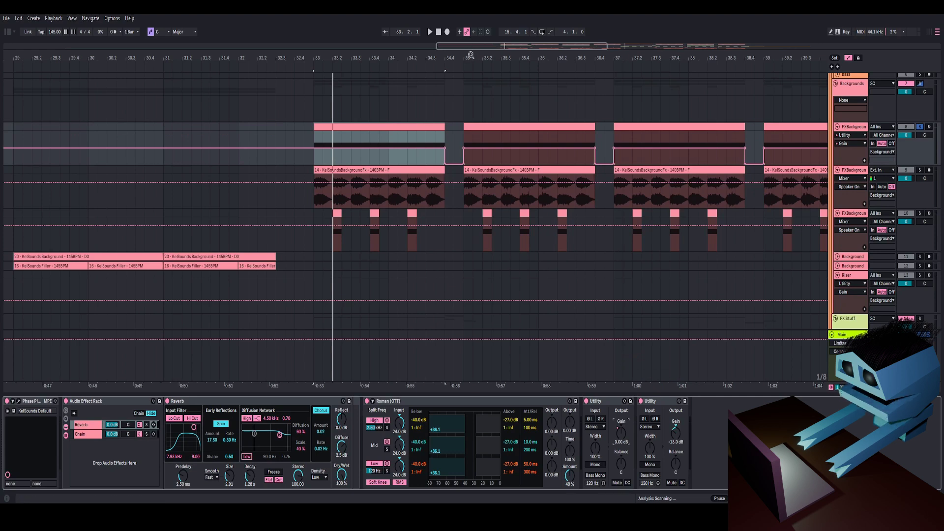
left_click_drag(457, 58, 157, 144)
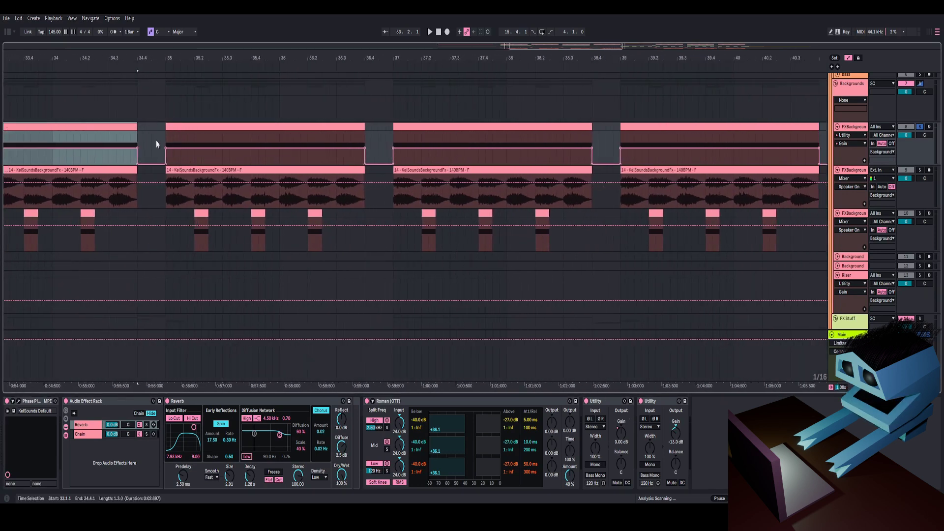
left_click(123, 161)
key("space")
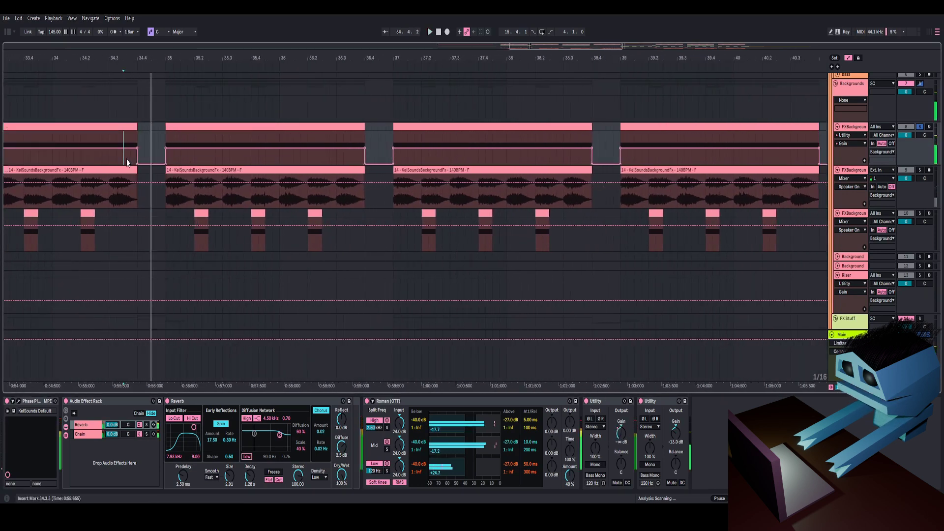
left_click_drag(171, 58, 300, 55)
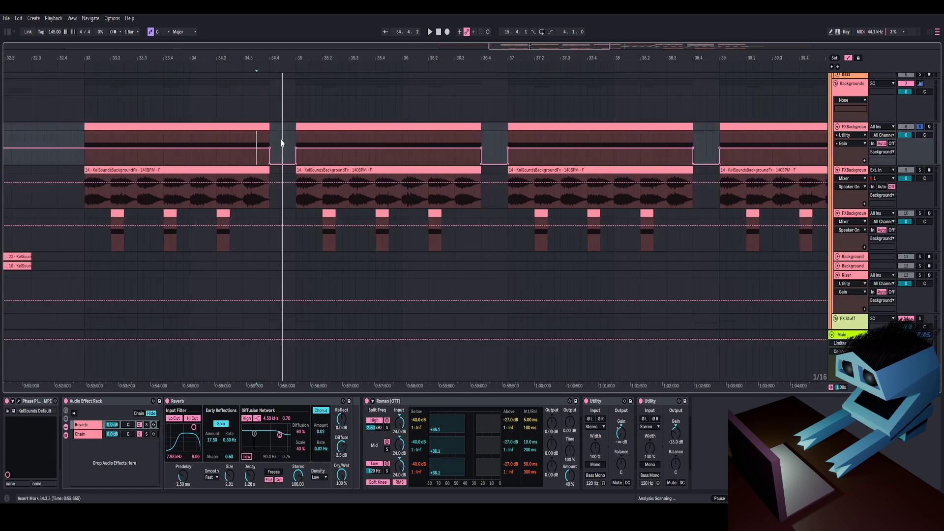
key("space")
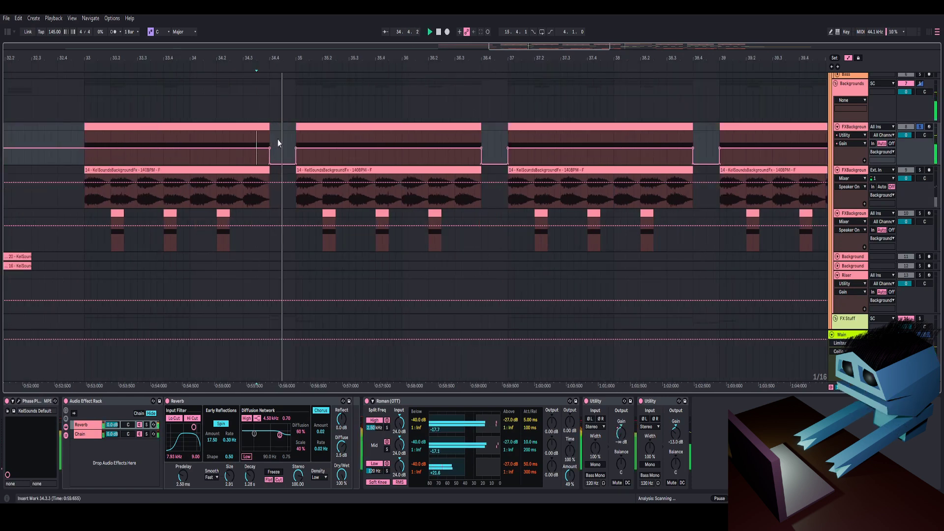
Switch the solo to the Backgrounds group, release it, and play the same gap in the full mix
left_click(920, 85)
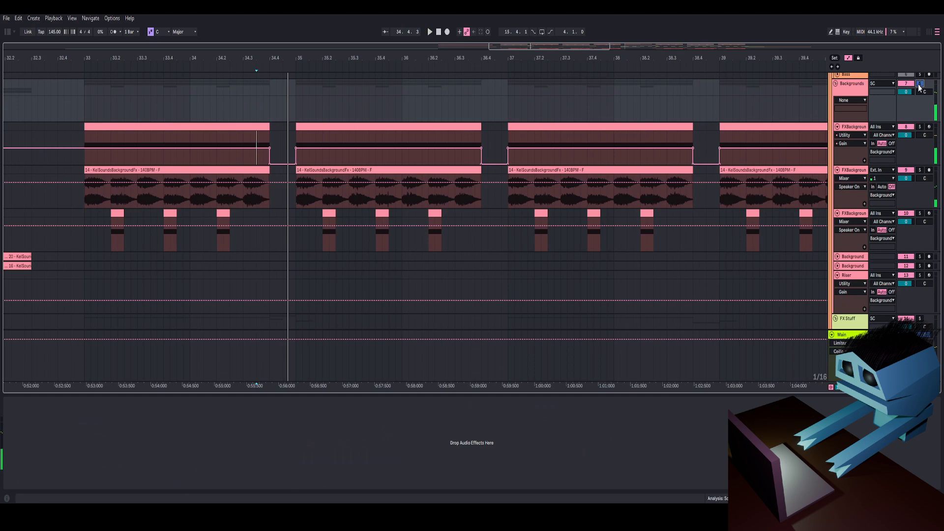
key("space")
key("space")
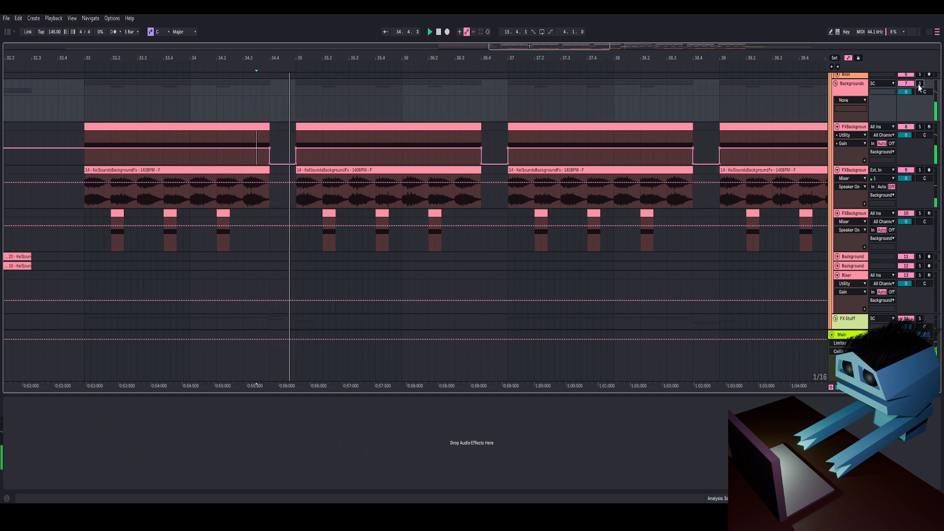
key("space")
Examine the Gain automation dip at bar 34.4 on the first FXBackground track and select its last Utility
left_click_drag(266, 61, 272, 103)
scroll(279, 127, "down", 1)
left_click(282, 96)
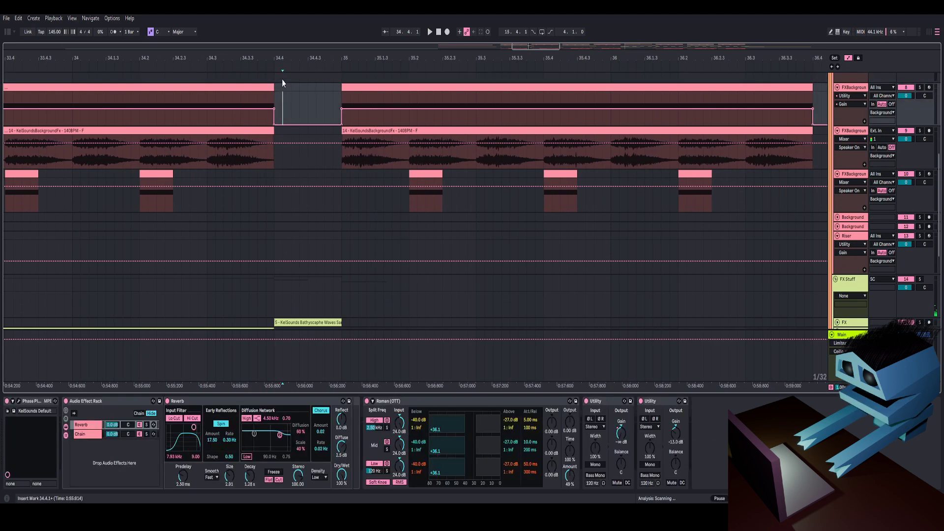
key("minus")
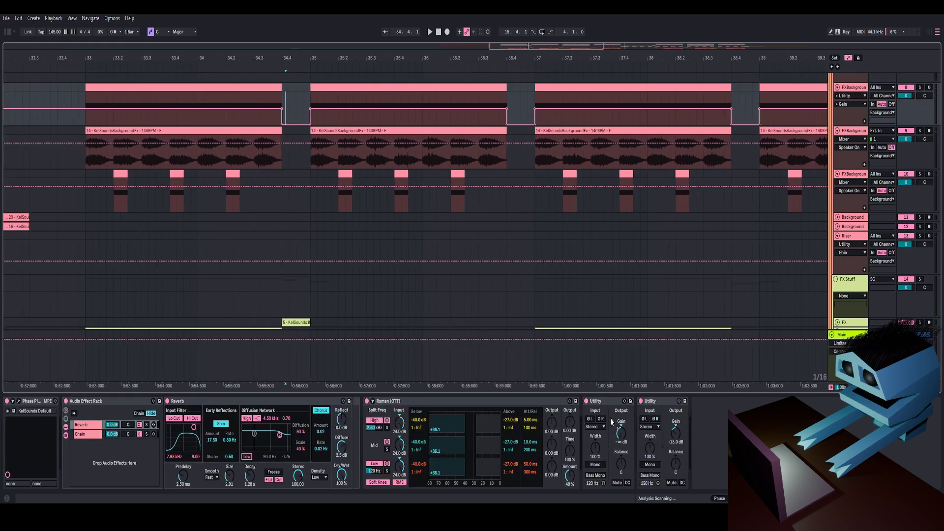
left_click(660, 403)
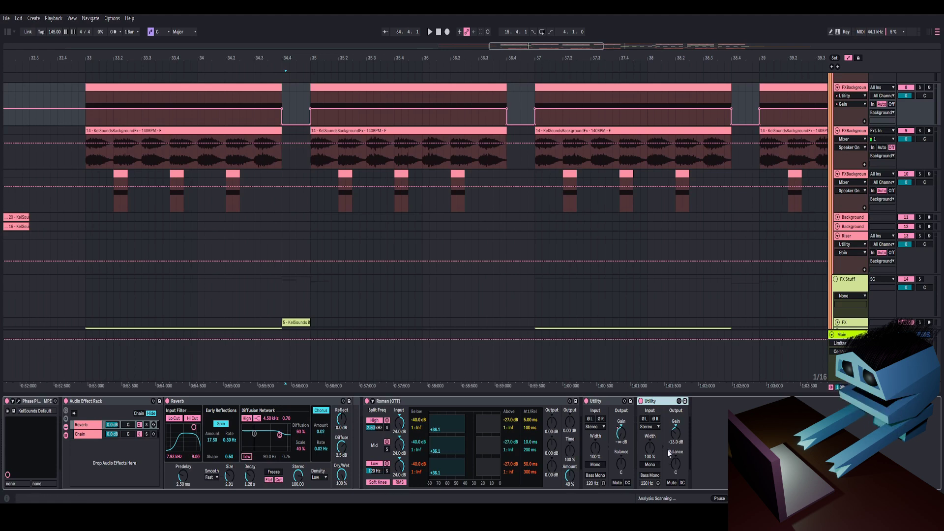
Solo the second FXBackground track, select its audio clip at bar 33 and play it
left_click(920, 130)
left_click_drag(312, 60, 423, 44)
left_click(292, 129)
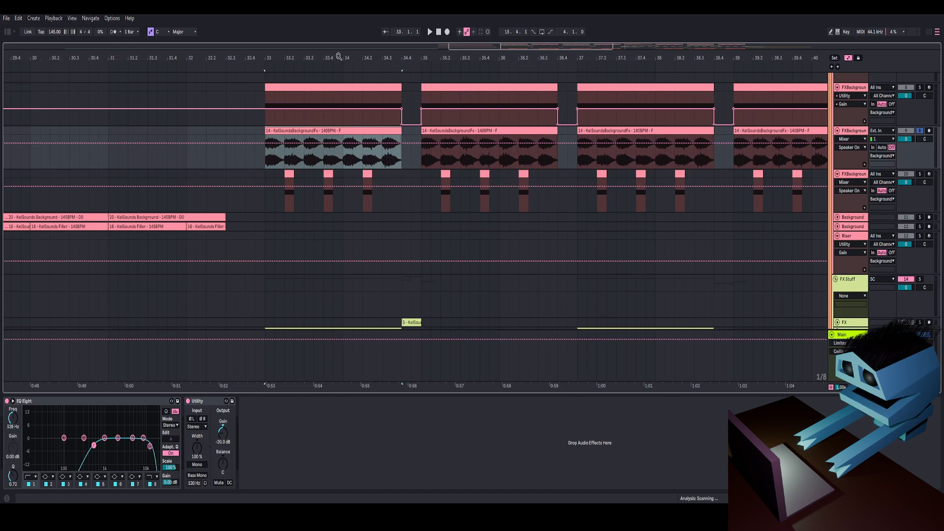
left_click_drag(339, 57, 392, 120)
key("space")
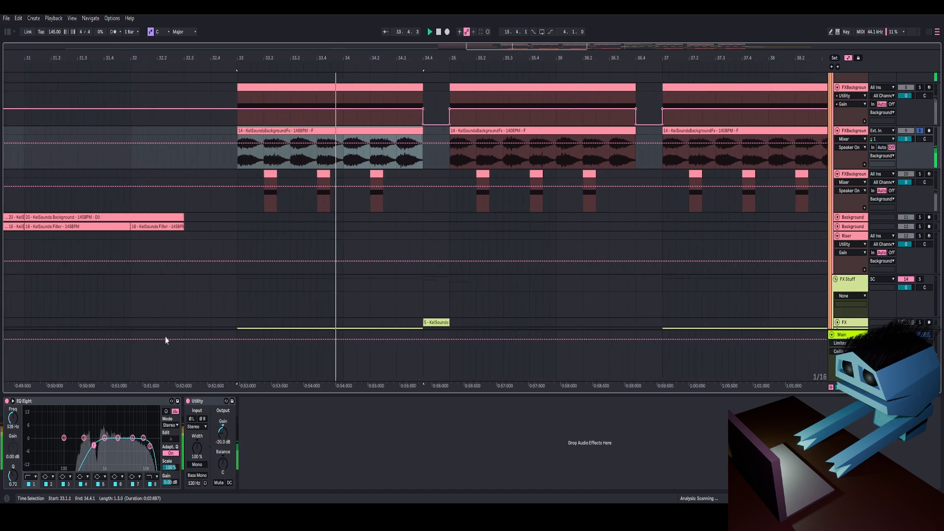
key("space")
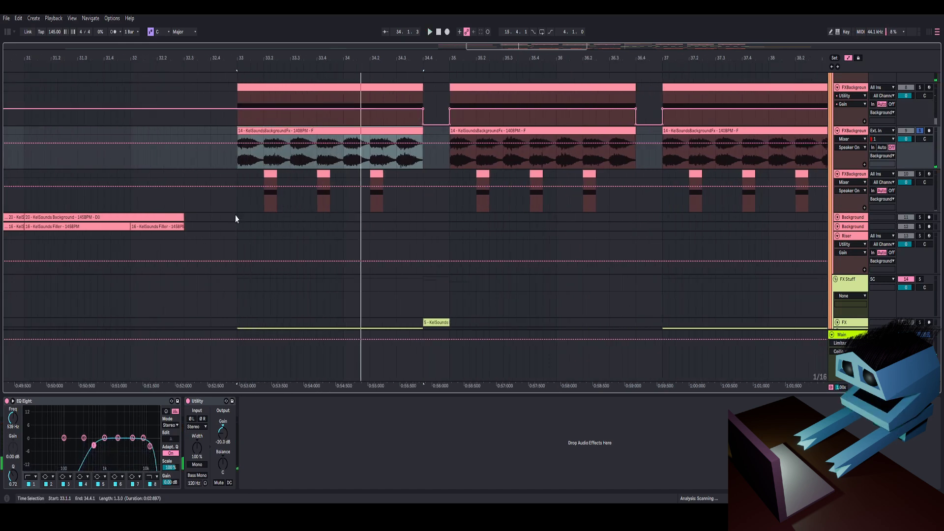
Replay the second FXBackground track's clip and select its EQ Eight to examine the filter curve
left_click_drag(283, 58, 282, 72)
key("space")
key("space")
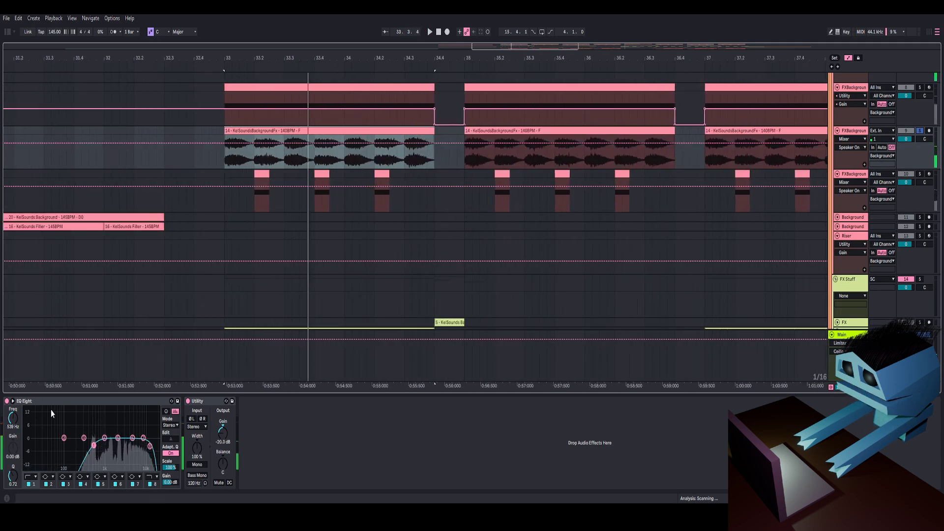
left_click(45, 403)
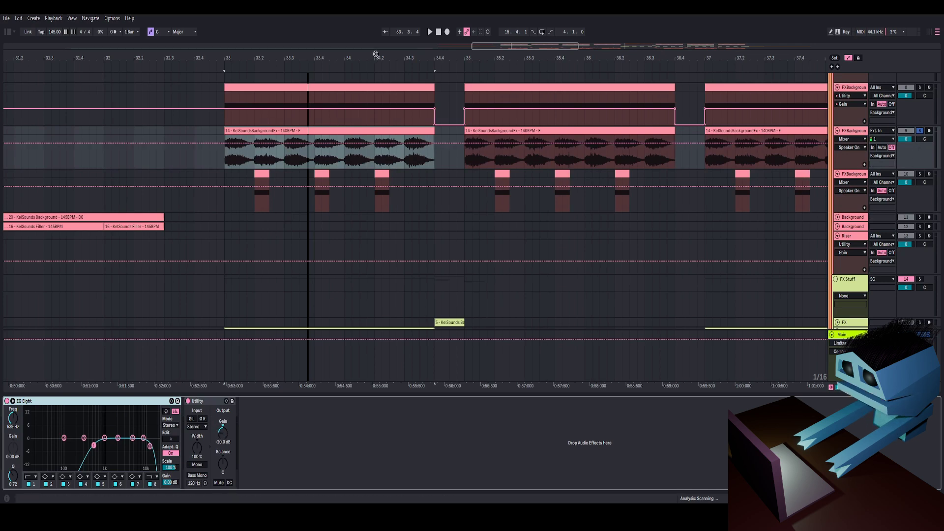
Play the first two FXBackground tracks soloed together from bar 33, and reselect the second track's clips to examine its effects
left_click_drag(376, 54, 287, 64)
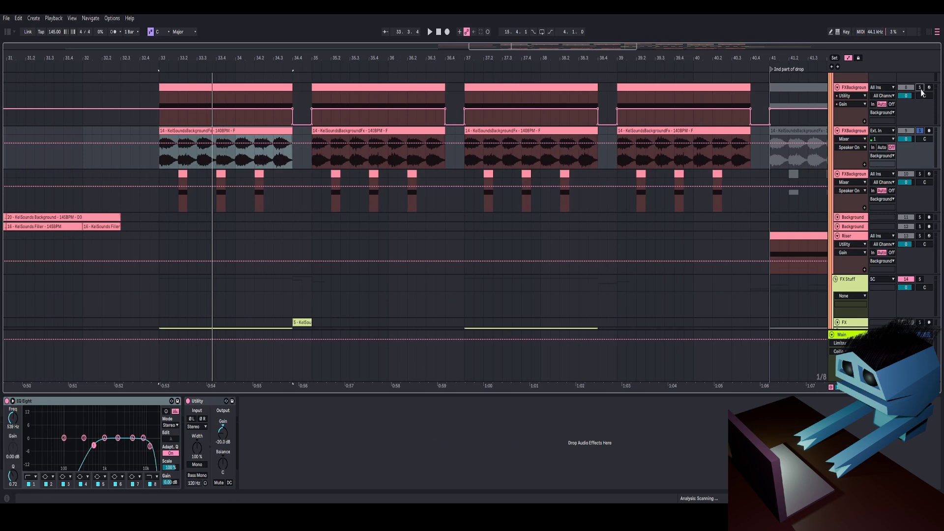
left_click(920, 88)
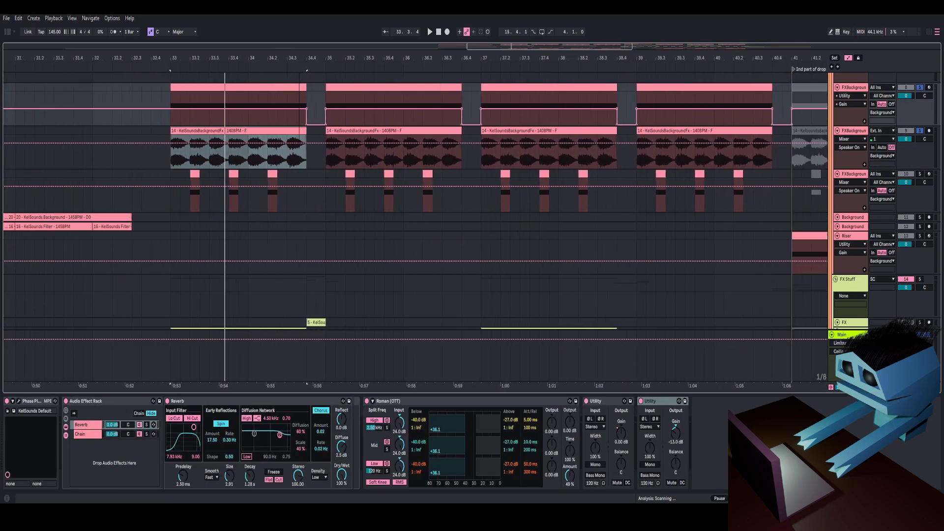
key("Up")
key("space")
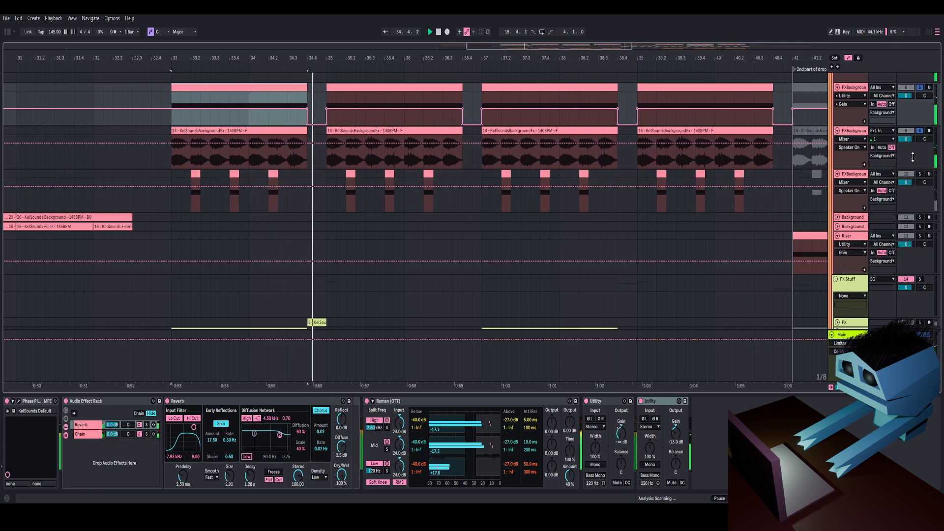
key("space")
left_click(347, 131)
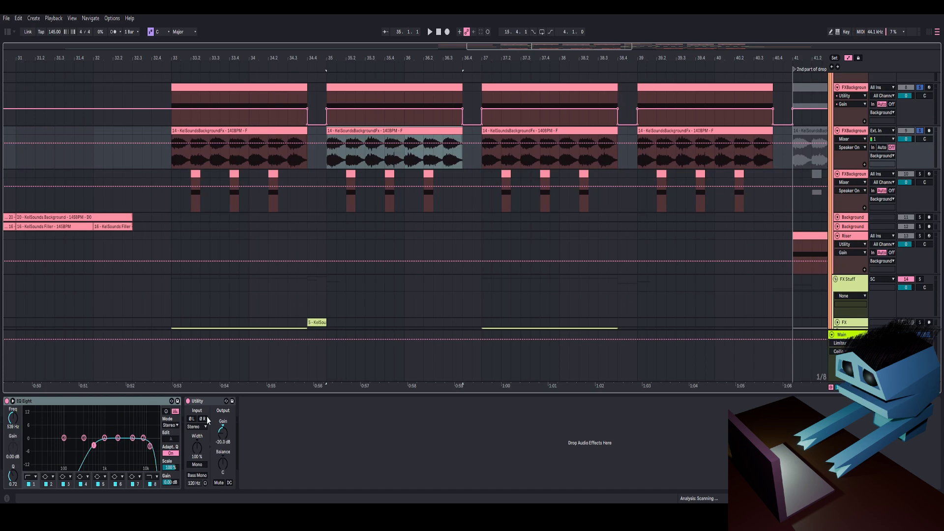
left_click(286, 133)
Solo the third FXBackground track and play its short clips from bar 33
left_click(175, 200)
key("s")
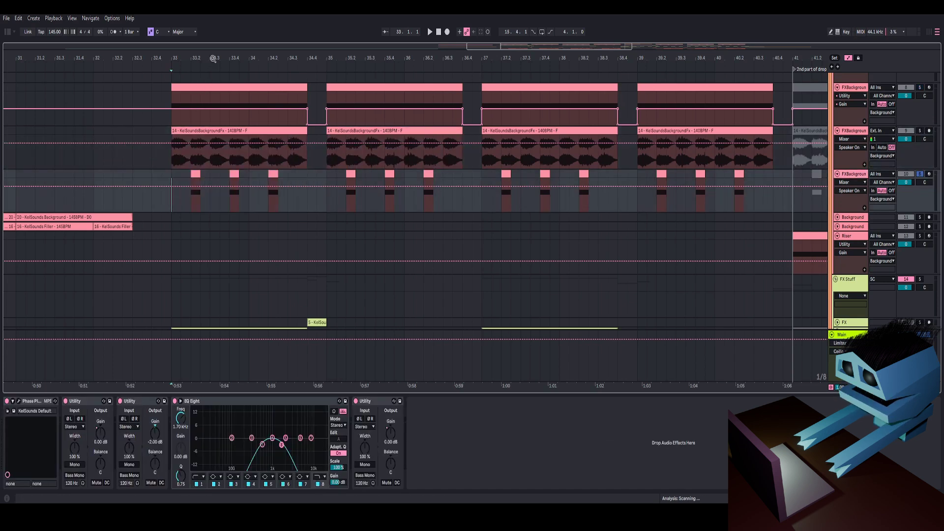
left_click_drag(214, 59, 216, 39)
scroll(191, 57, "down", 3)
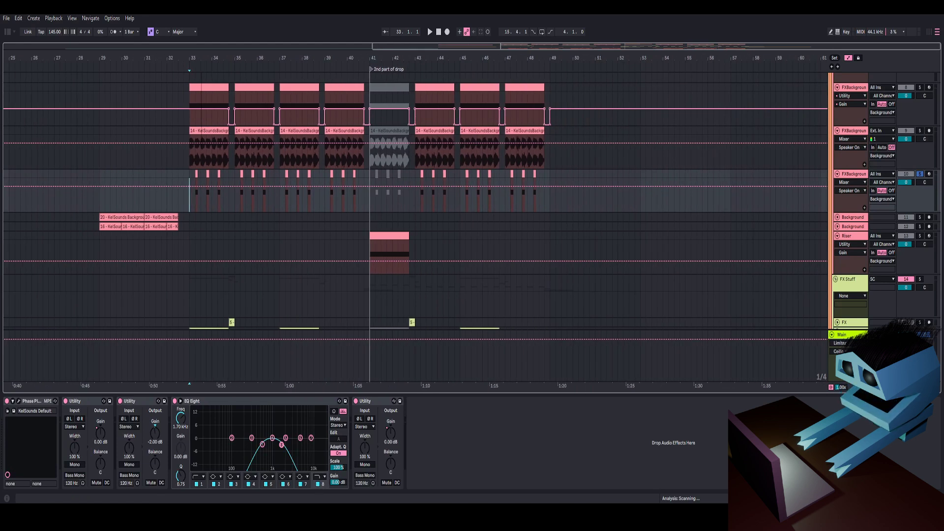
scroll(179, 398, "up", 3)
scroll(234, 225, "down", 2)
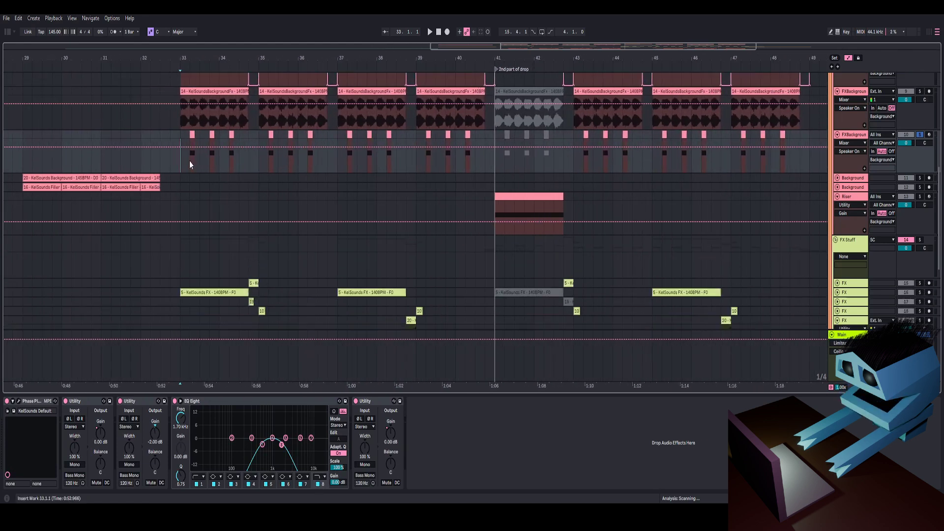
key("space")
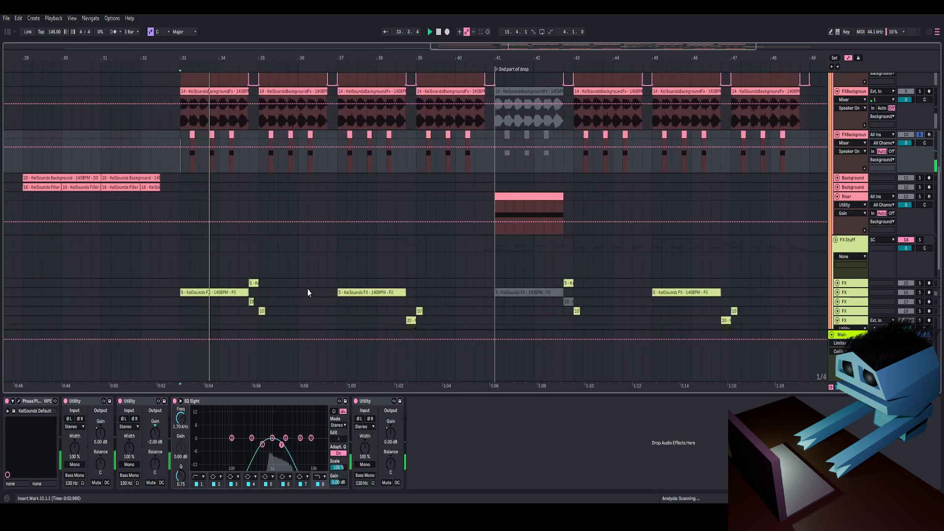
Open the third FXBackground track's Phase Plant and examine its Shapertable and the Dual Delay inside Snap Heap
left_click(20, 401)
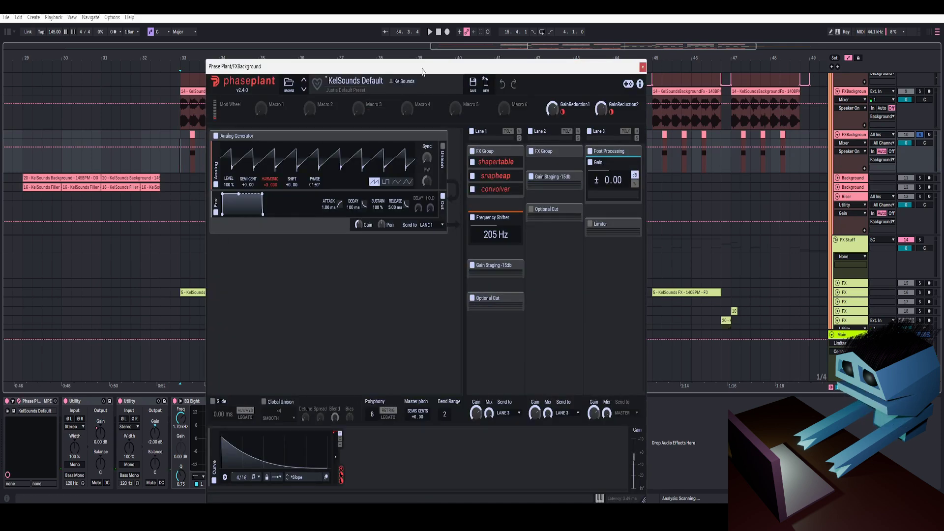
left_click_drag(422, 71, 387, 37)
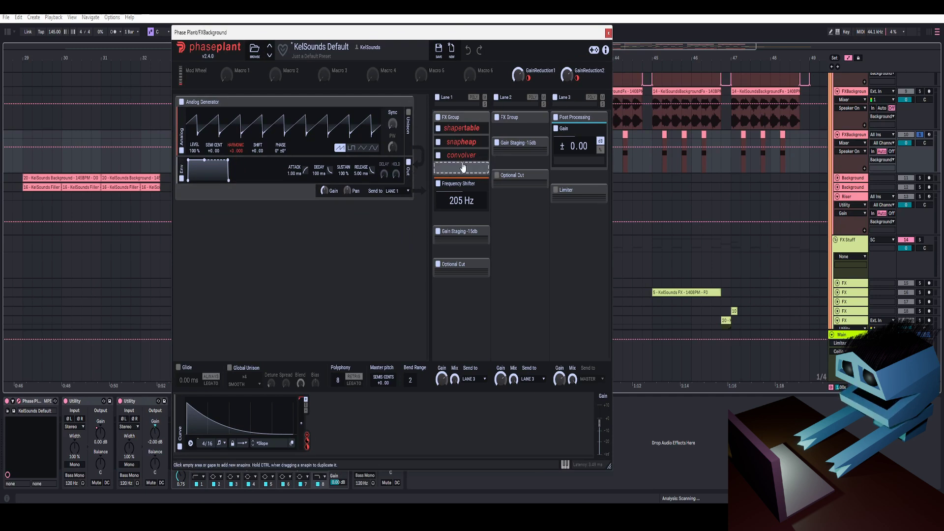
left_click(482, 129)
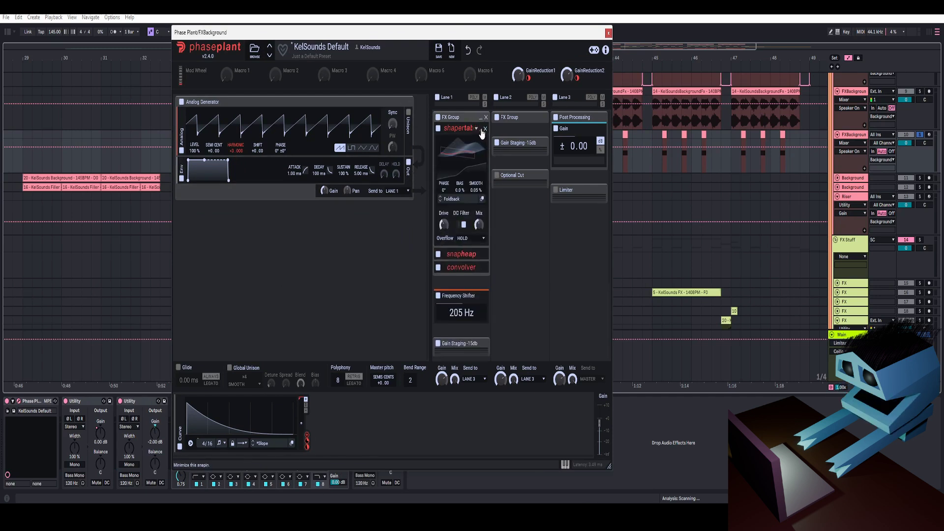
left_click(482, 129)
left_click(481, 143)
left_click(482, 157)
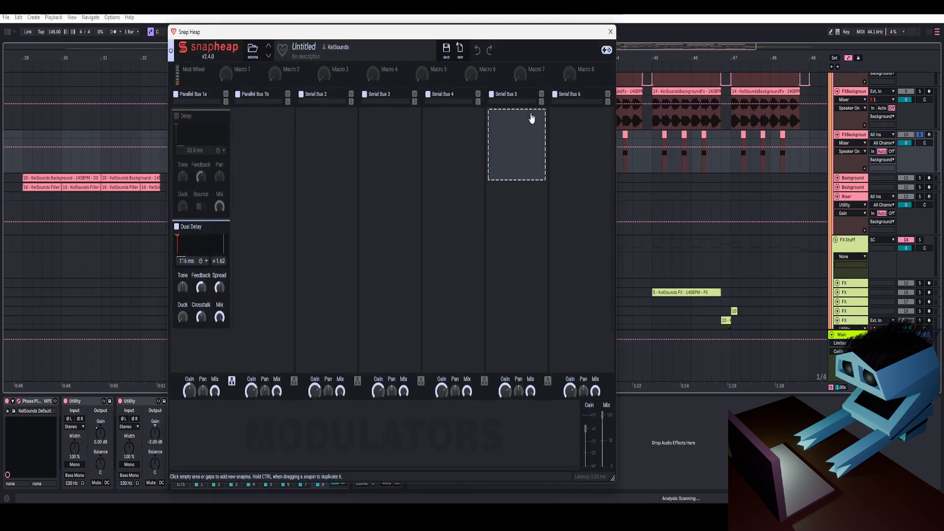
left_click(610, 31)
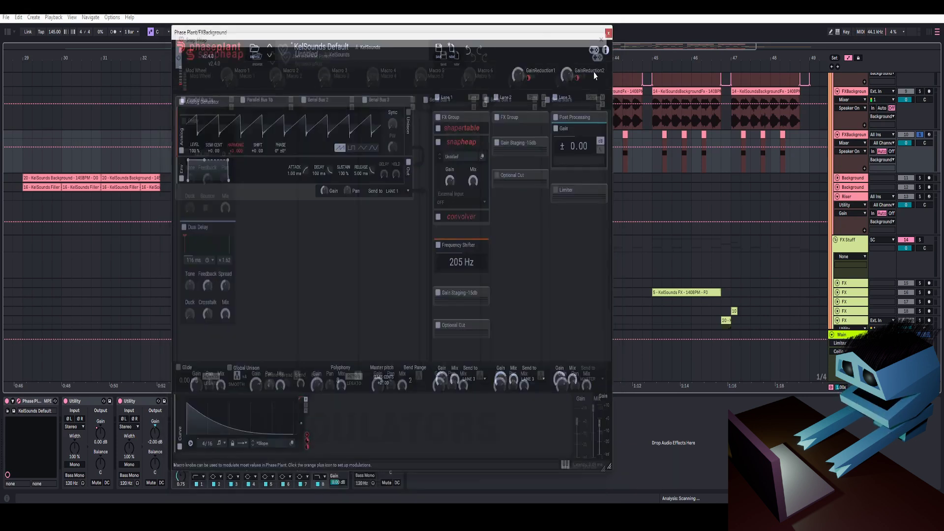
Expand the Convolver in Phase Plant to examine its settings, collapse it again and close the synth
left_click(482, 128)
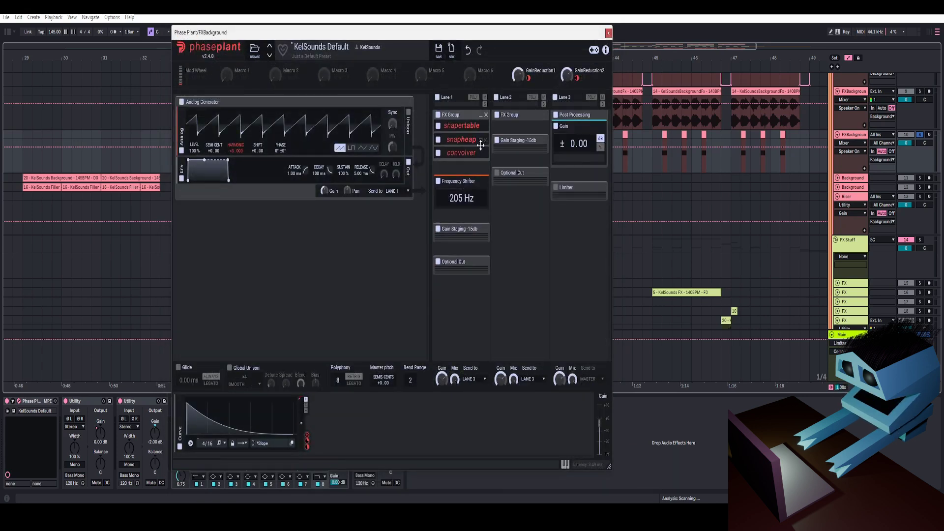
left_click(481, 155)
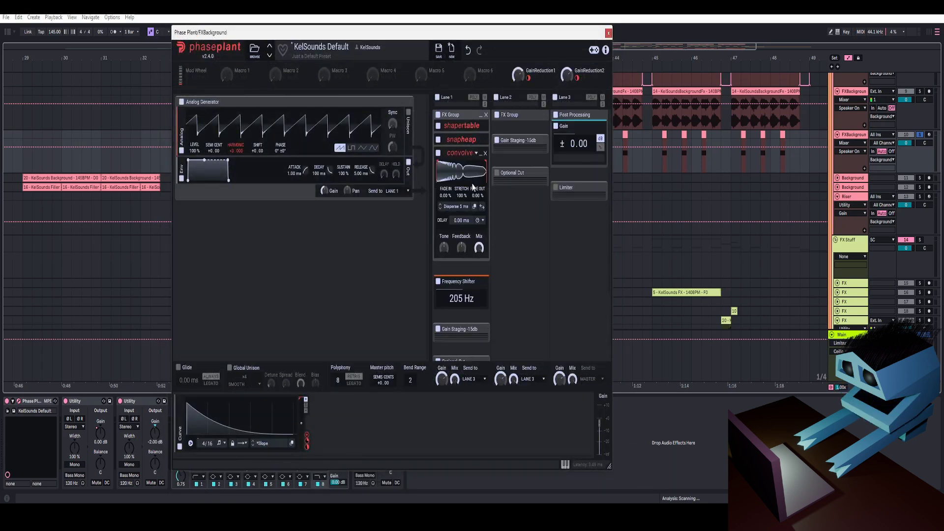
left_click(481, 154)
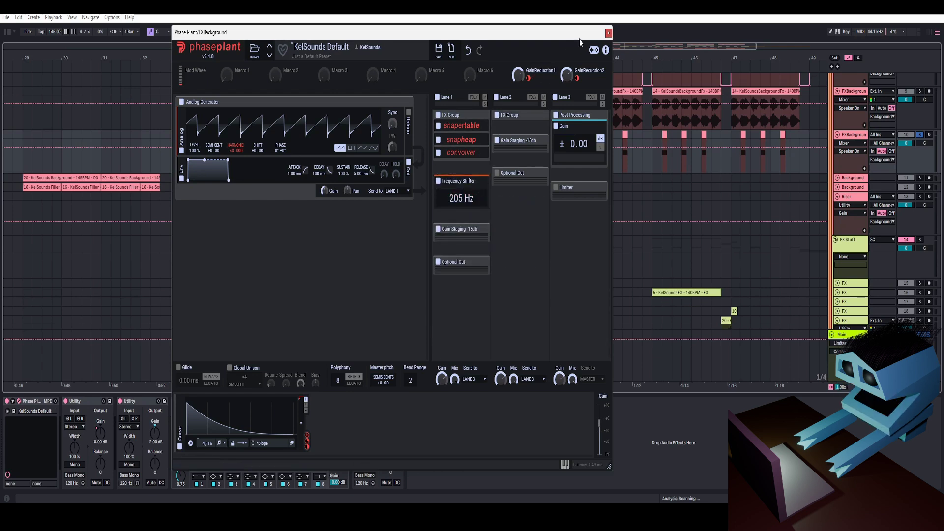
left_click(608, 33)
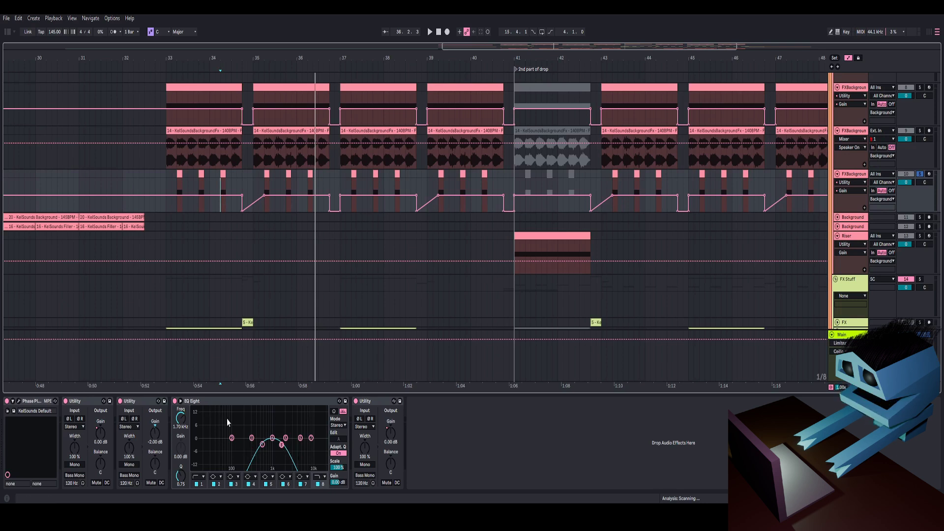
Show the gain automation of the last Utility on the third FXBackground track around bar 34
left_click(154, 416)
right_click(390, 431)
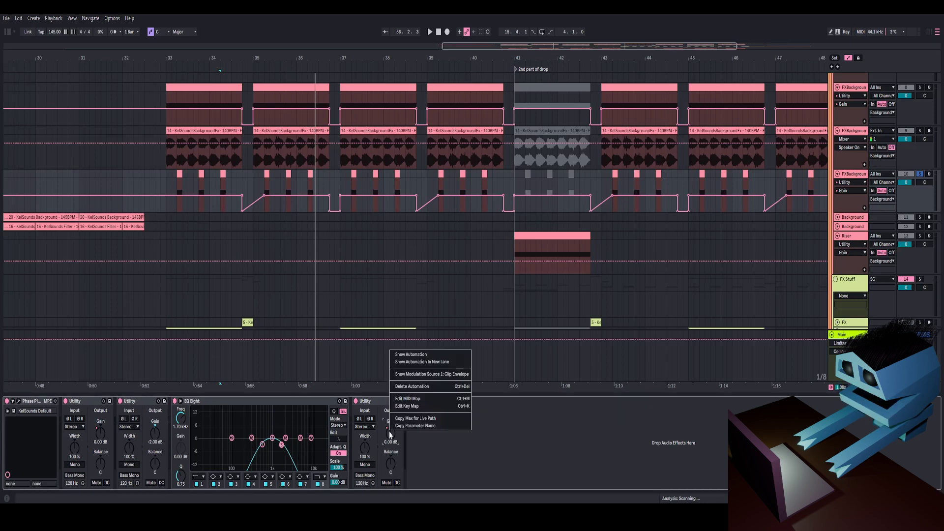
left_click(401, 356)
left_click_drag(252, 59, 246, 128)
left_click(224, 207)
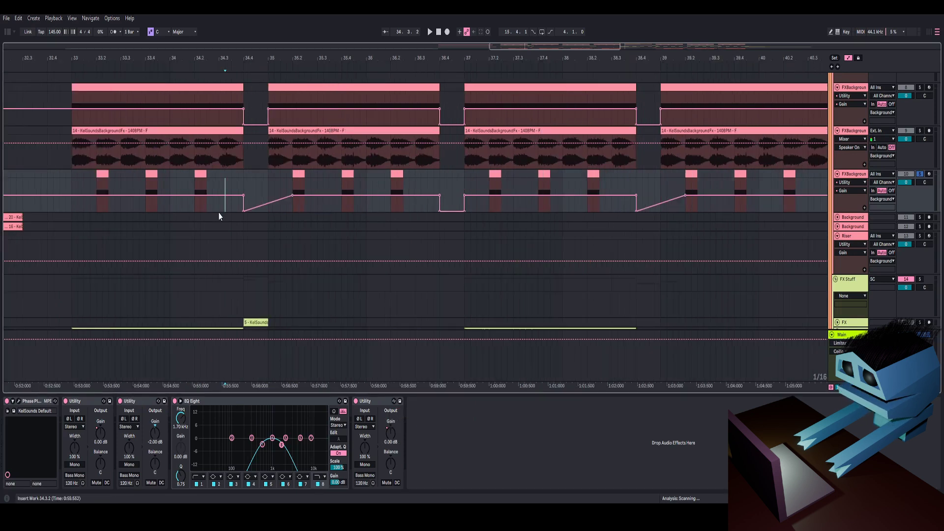
Play the third FXBackground track's gain fade into bar 35 in the full mix
left_click(246, 186)
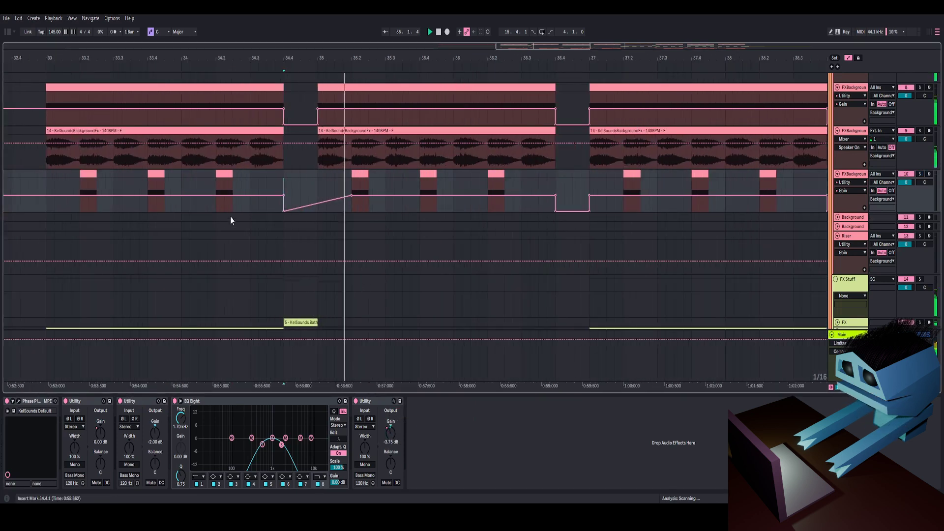
left_click(213, 205)
key("space")
key("space")
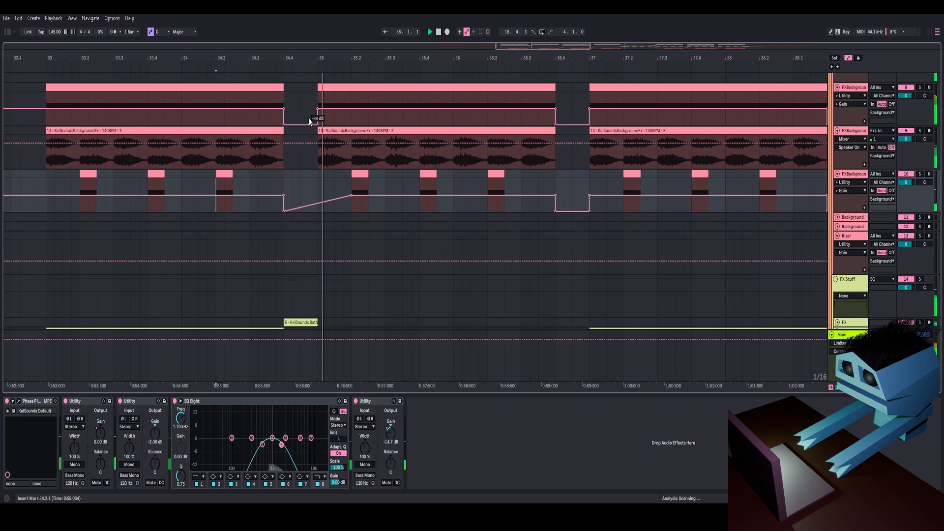
key("space")
mouse_move(295, 56)
left_mouse_down()
mouse_move(275, 56)
mouse_move(313, 54)
mouse_move(310, 46)
left_mouse_up()
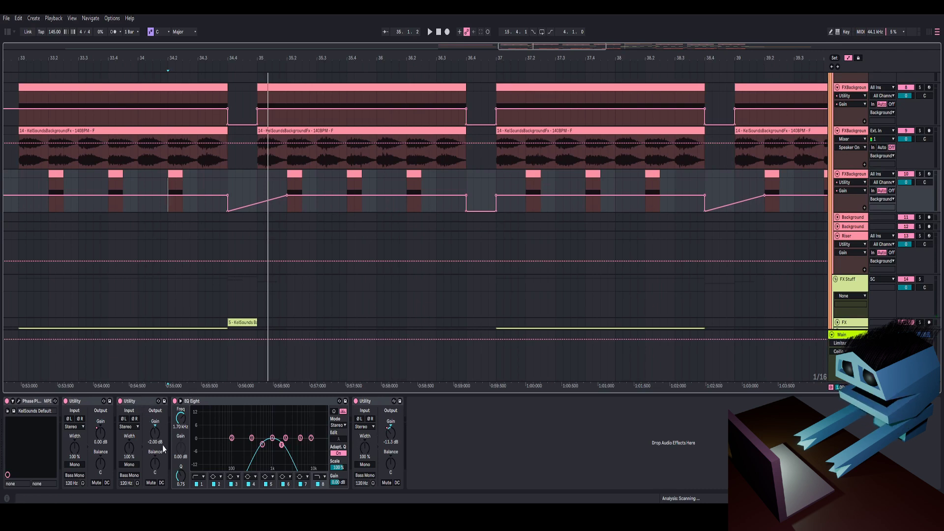
Move the third FXBackground track's second Utility to the end of its device chain and play the result
left_click_drag(150, 404, 437, 433)
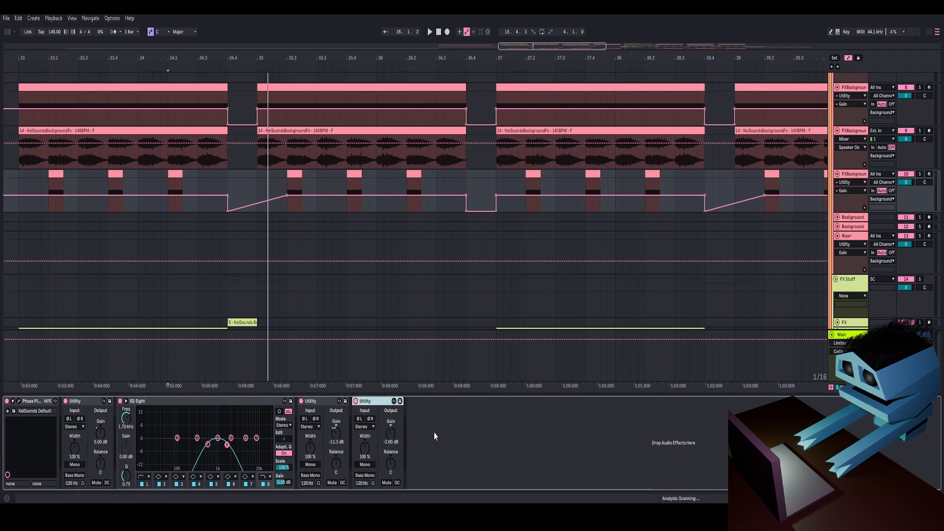
key("space")
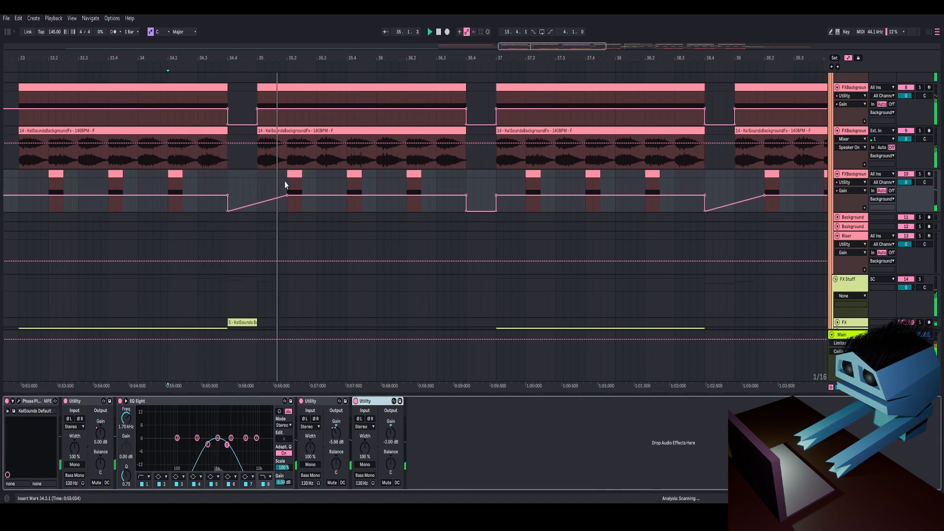
key("space")
Solo the Backgrounds group and play all its FXBackground layers together from bar 35
scroll(919, 177, "up", 2)
left_click(920, 93)
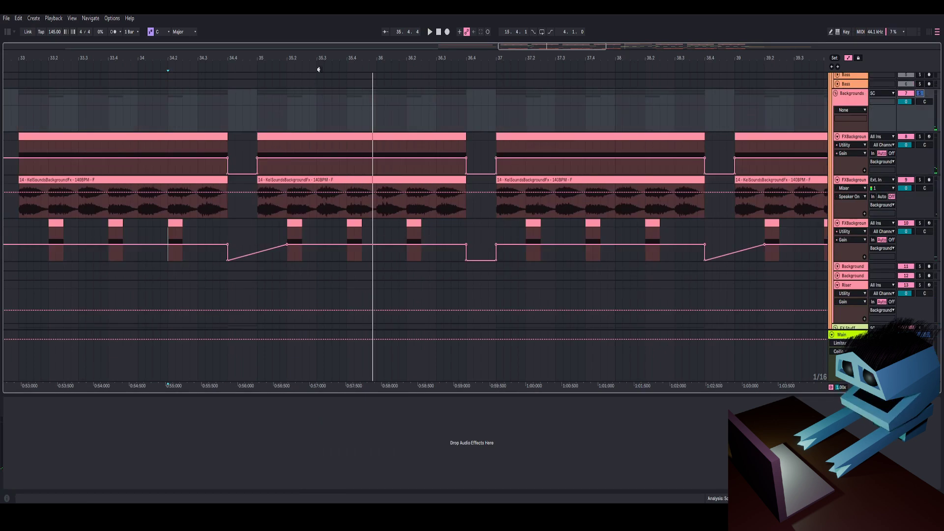
left_click_drag(325, 59, 325, 78)
left_click(237, 228)
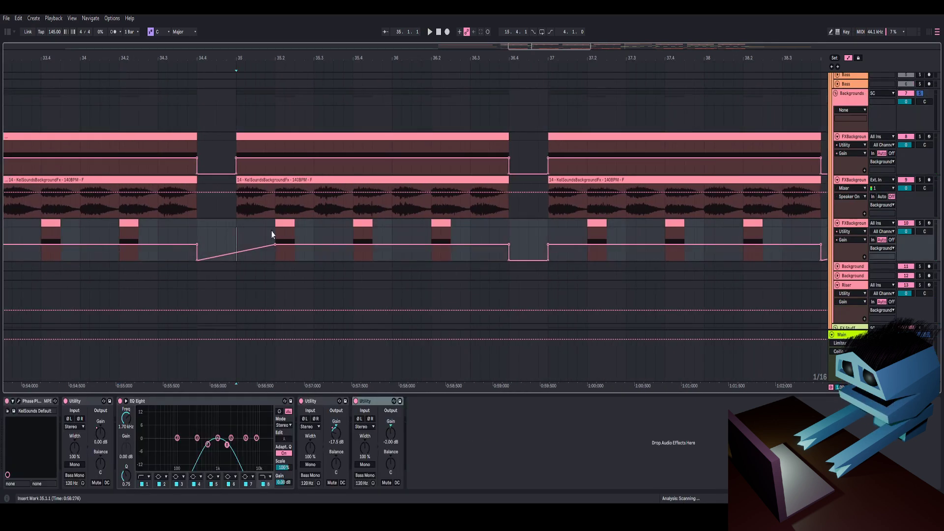
key("space")
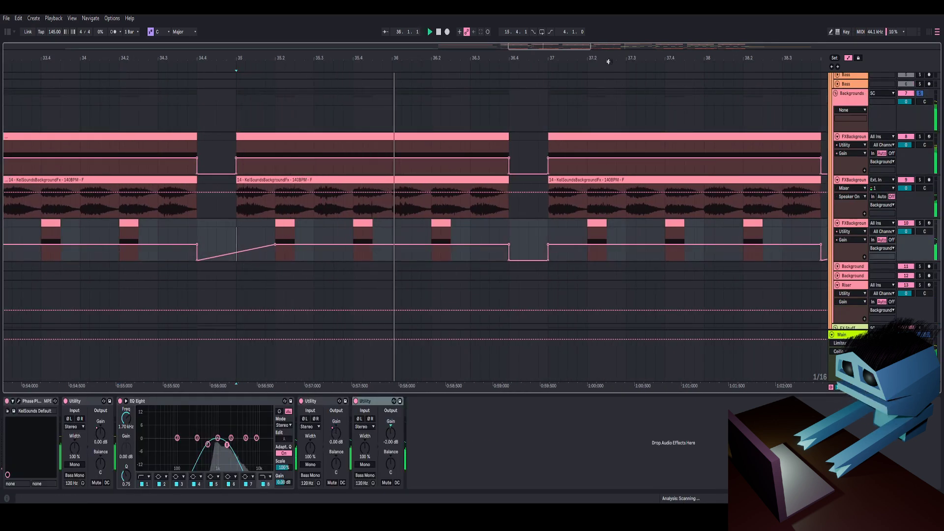
left_click_drag(608, 62, 481, 23)
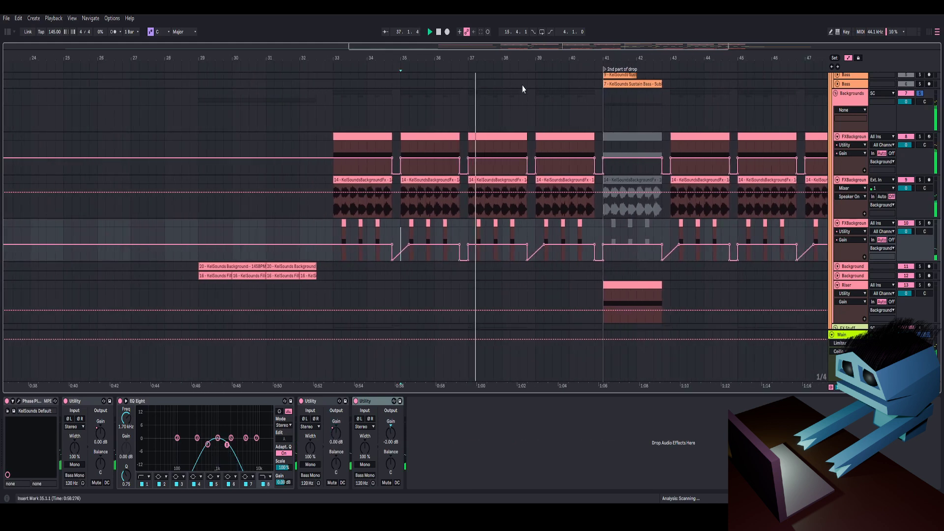
left_click_drag(526, 59, 307, 41)
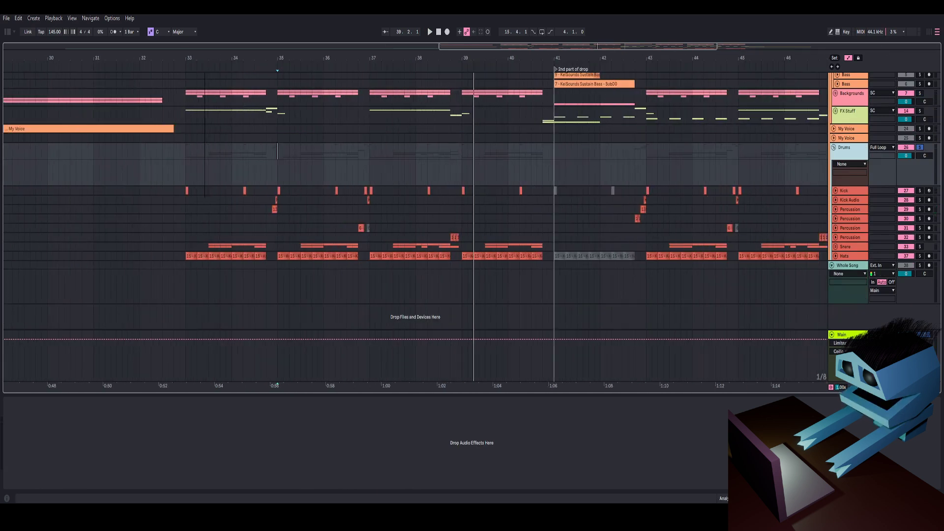
Unfold the Kick track in the soloed Drums group at bar 33 and examine its Phase Plant generators and effect lanes
scroll(197, 167, "up", 5)
left_click(196, 167)
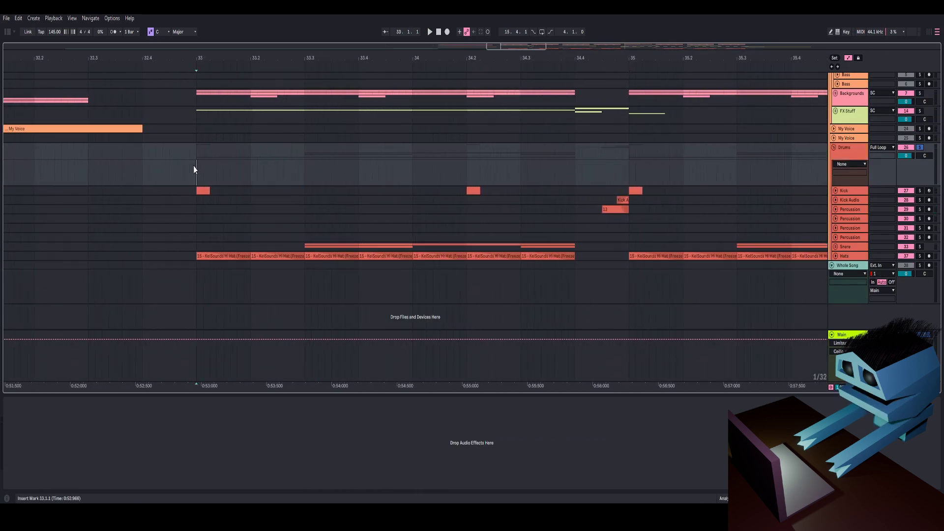
left_click(836, 190)
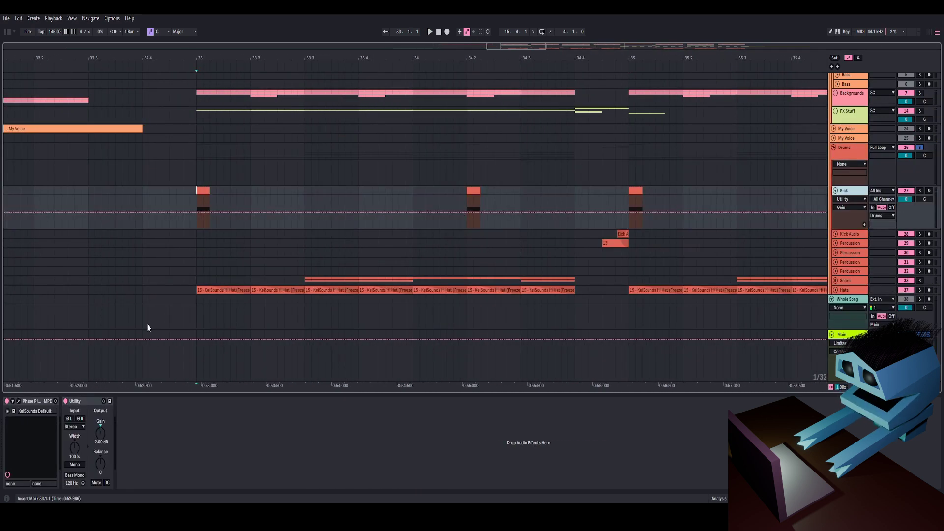
left_click(19, 401)
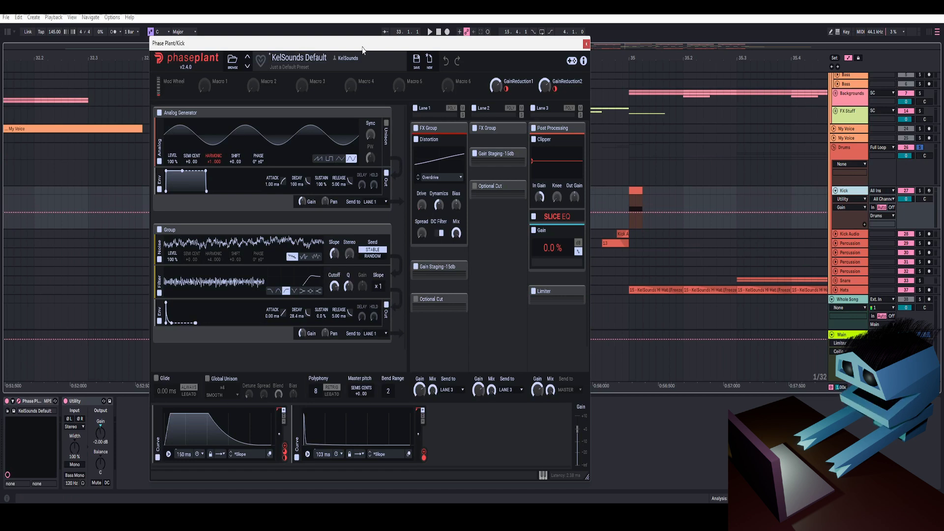
left_click_drag(363, 50, 350, 36)
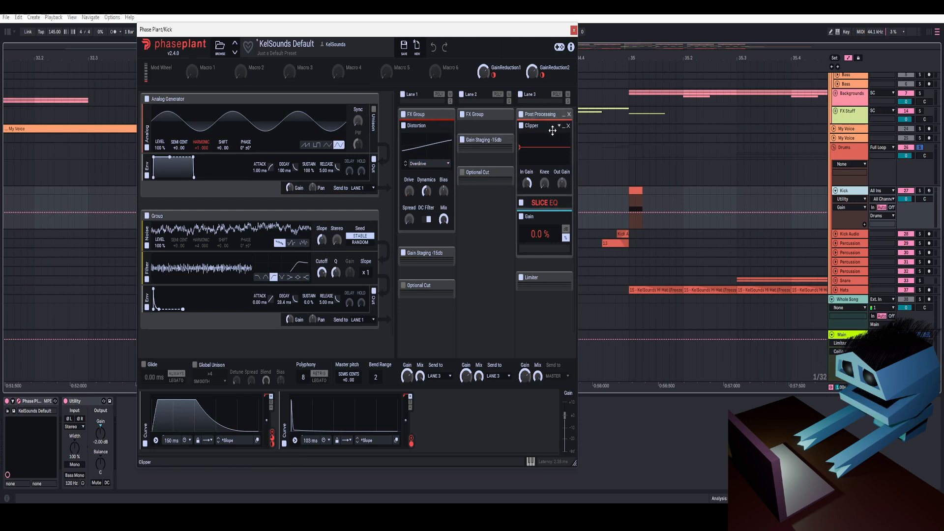
scroll(316, 225, "down", 1)
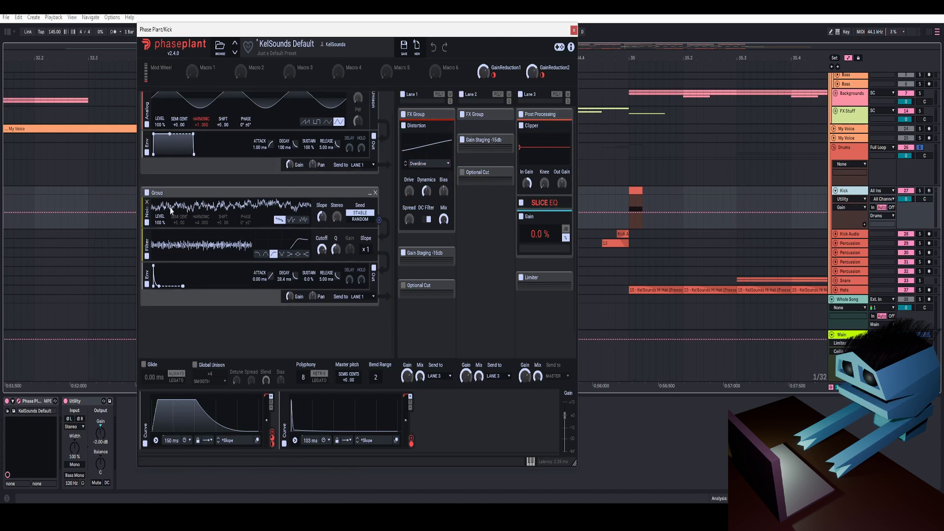
scroll(156, 227, "up", 1)
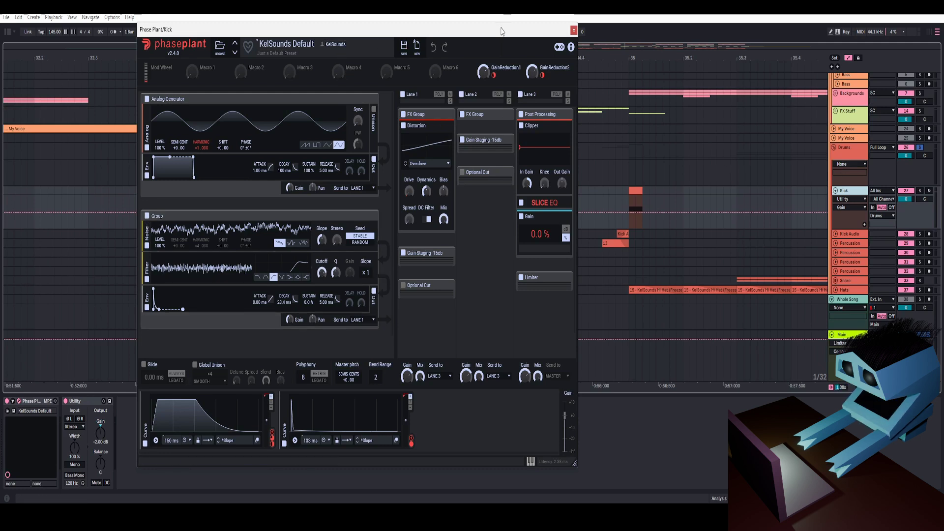
left_click(574, 30)
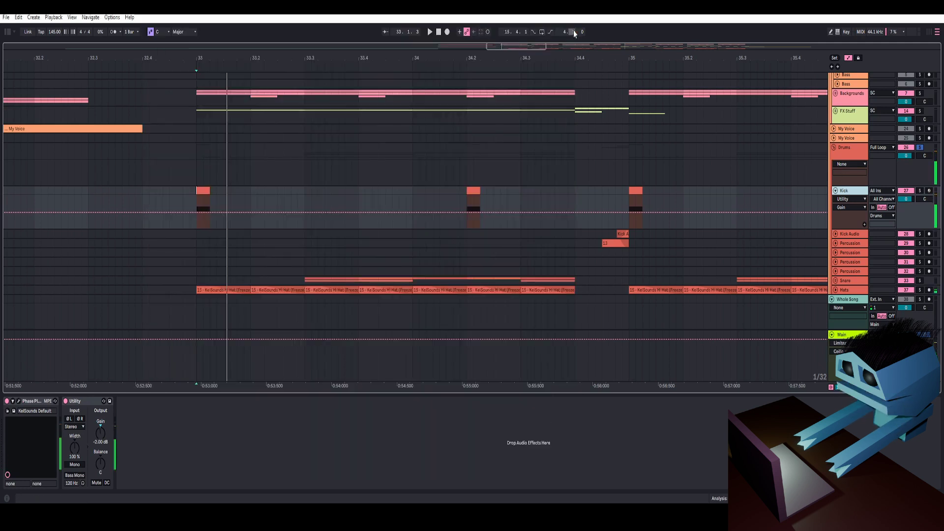
Play the kick within the soloed drums from bar 33 and return to the full mix
key("space")
left_click(921, 191)
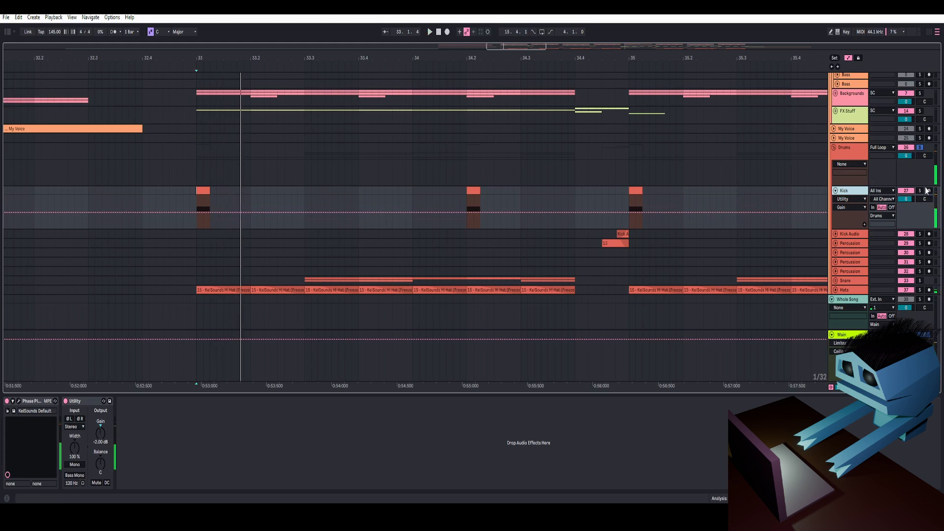
left_click(920, 192)
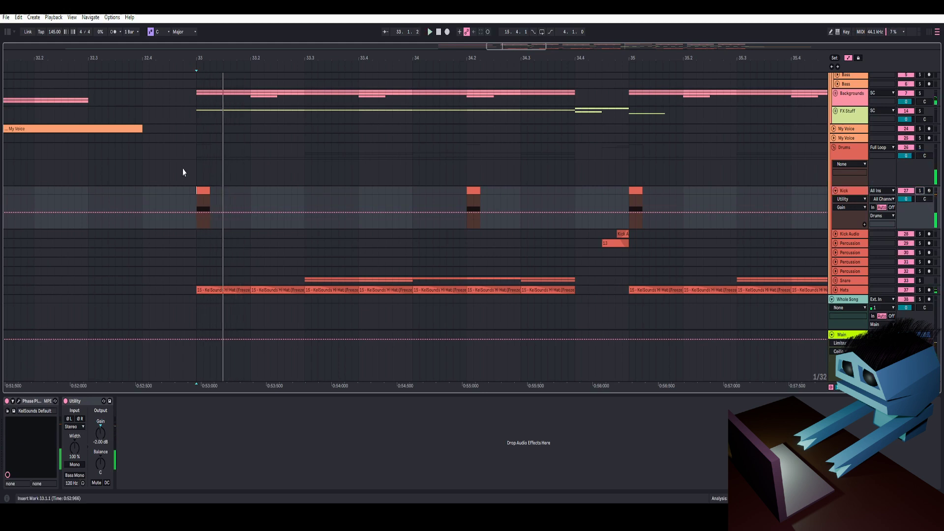
Play the kick and drums in the full mix from just before bar 33, mid bar 34 and 34.4
key("space")
left_click(143, 175)
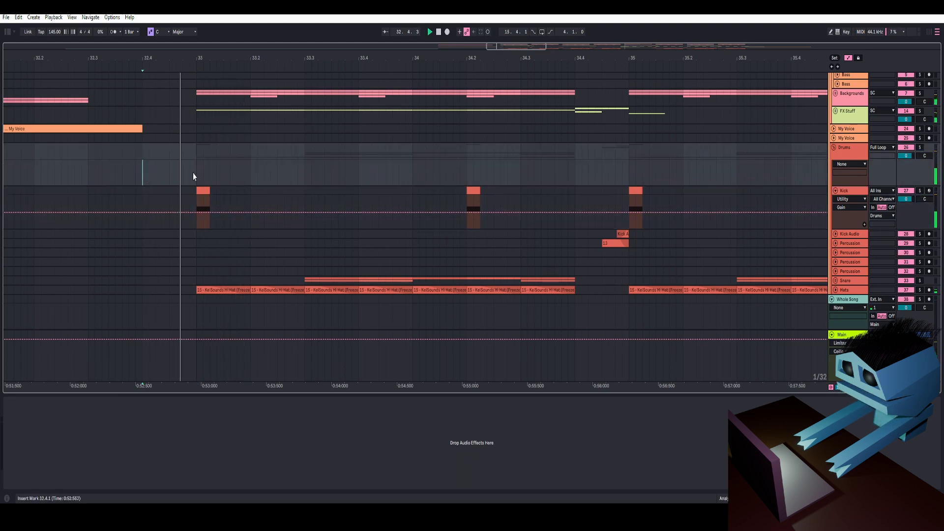
left_click(446, 172)
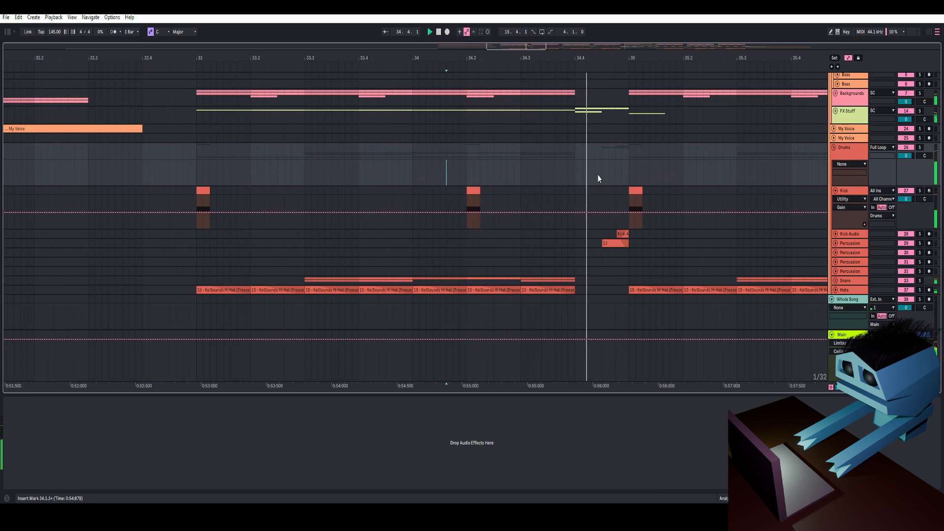
left_click(577, 169)
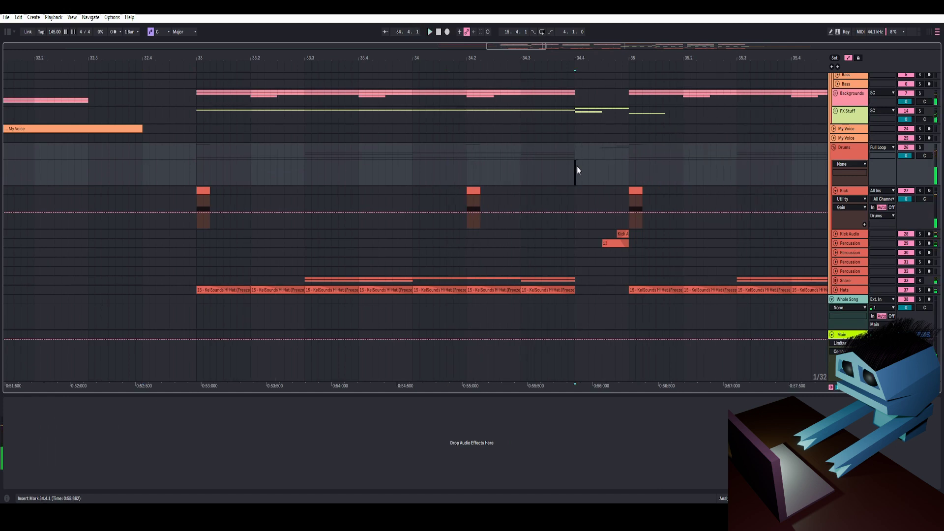
left_click(574, 180)
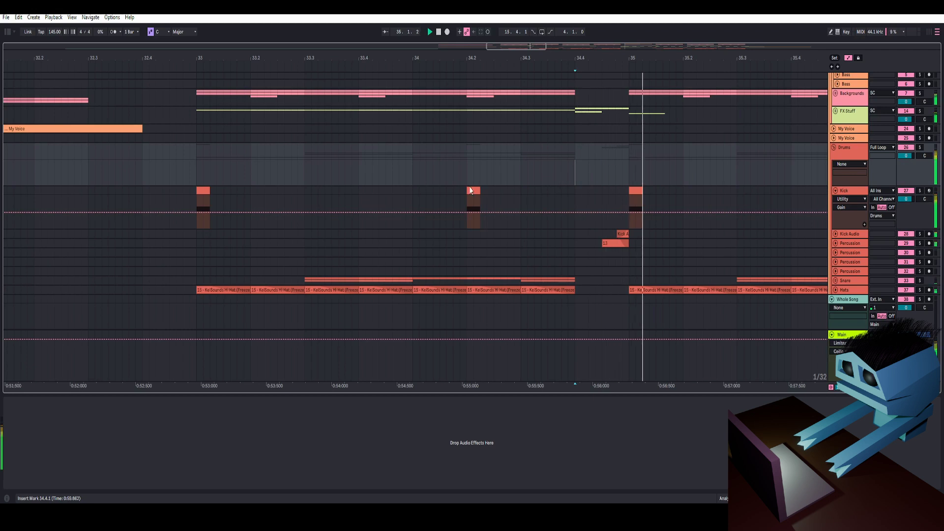
left_click(163, 174)
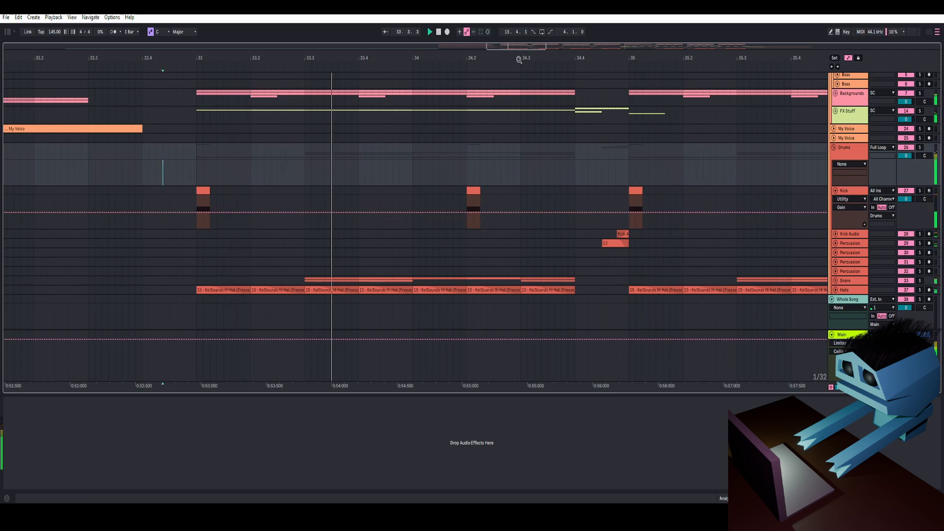
Play the soloed Kick Audio clip leading into bar 35, first alone and then together with the Kick track
left_click_drag(519, 60, 393, 50)
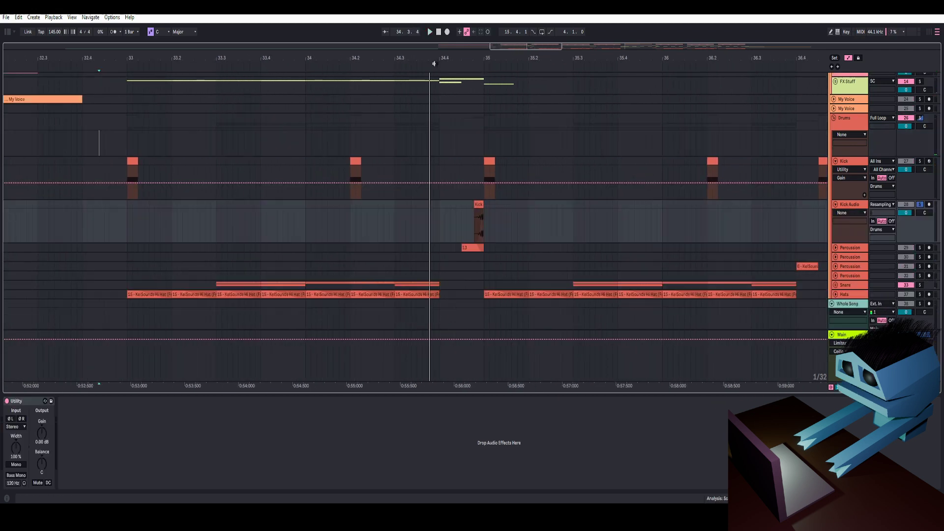
left_click_drag(434, 63, 290, 93)
left_click_drag(277, 57, 276, 49)
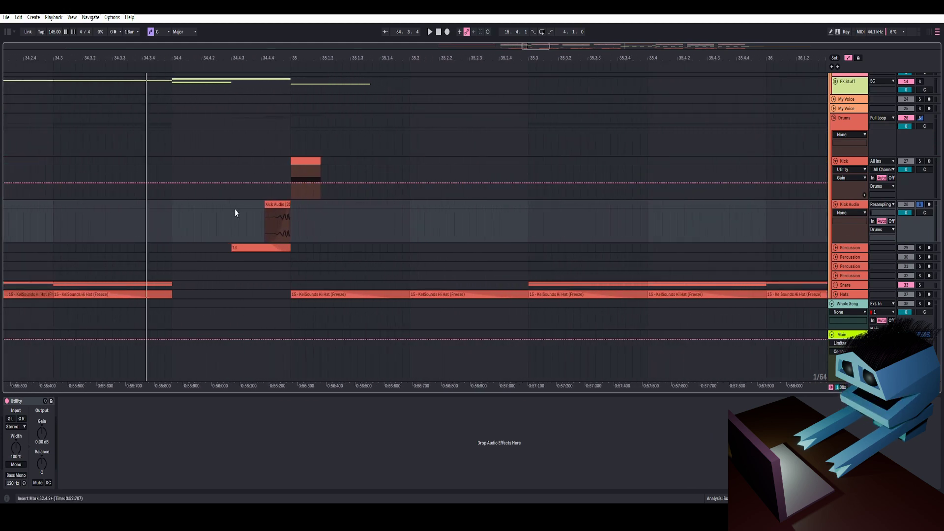
scroll(278, 60, "down", 2)
key("space")
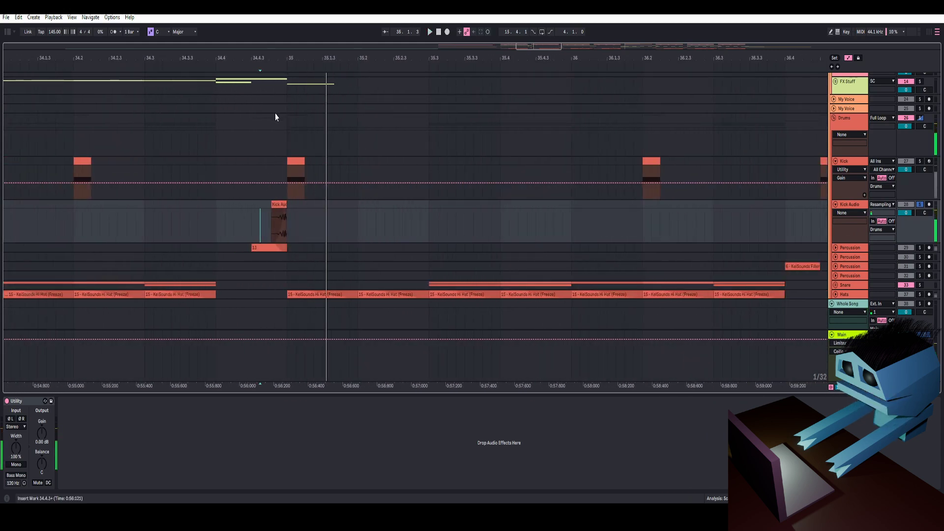
left_click(920, 162)
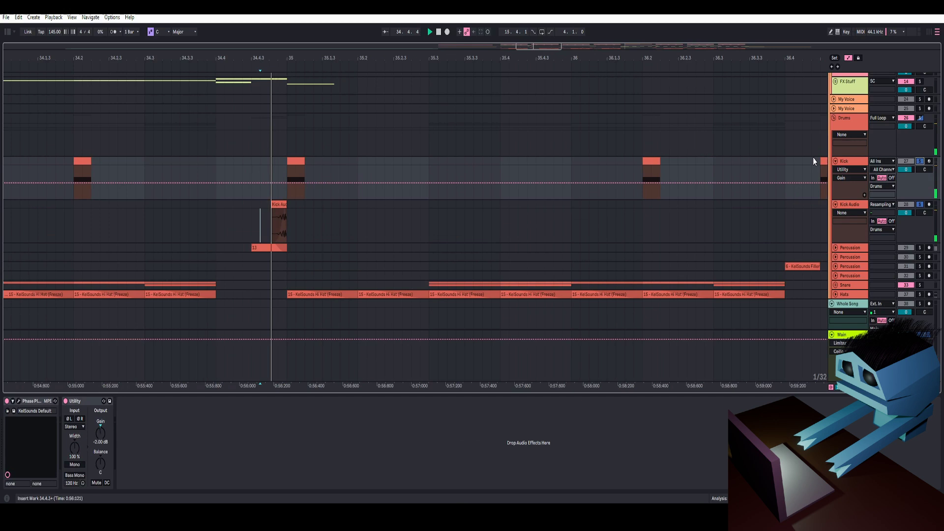
Unfold the first Percussion track and play its clip from 34.4 with the whole Drums group soloed
scroll(265, 86, "down", 5)
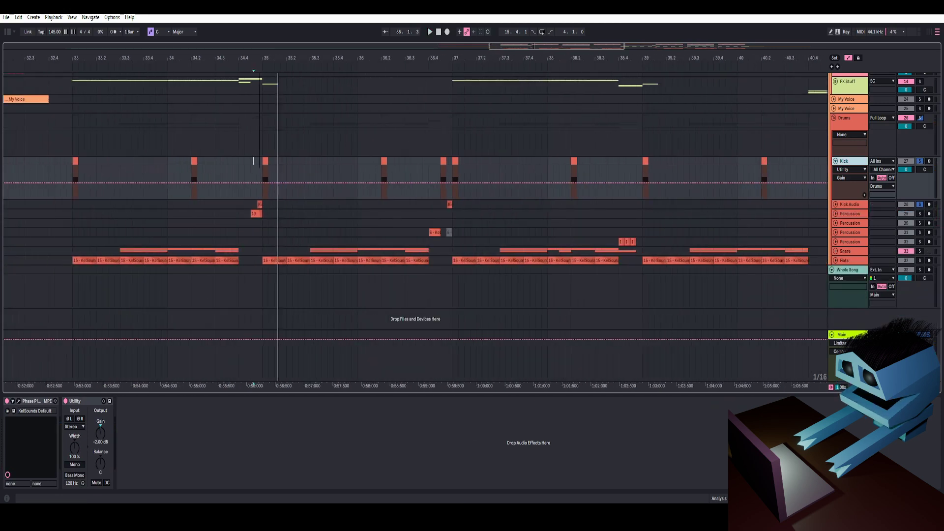
left_click(256, 229)
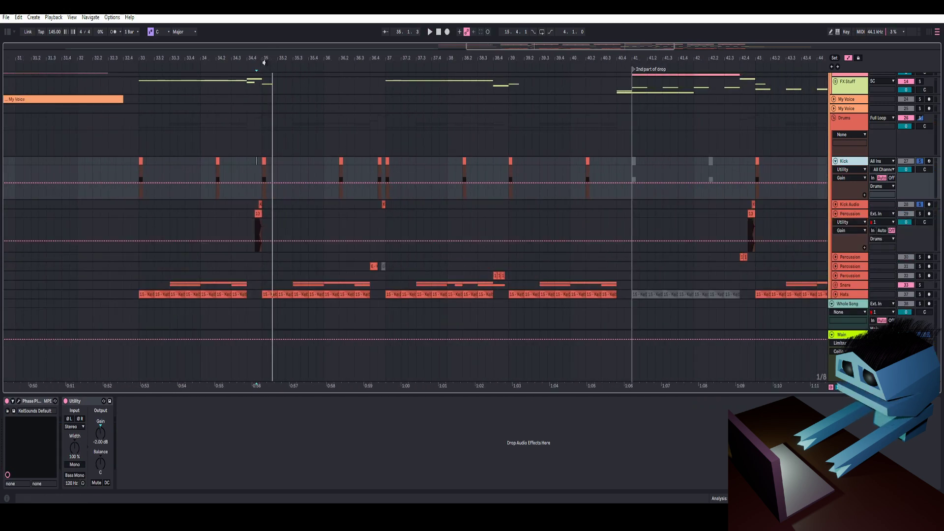
scroll(248, 227, "up", 4)
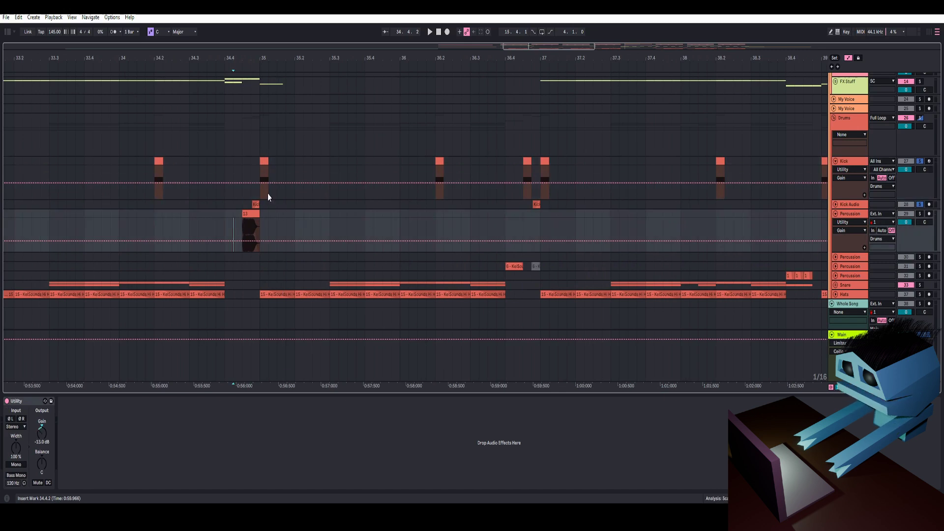
scroll(249, 55, "up", 4)
left_click_drag(263, 59, 294, 55)
left_click(227, 218)
key("space")
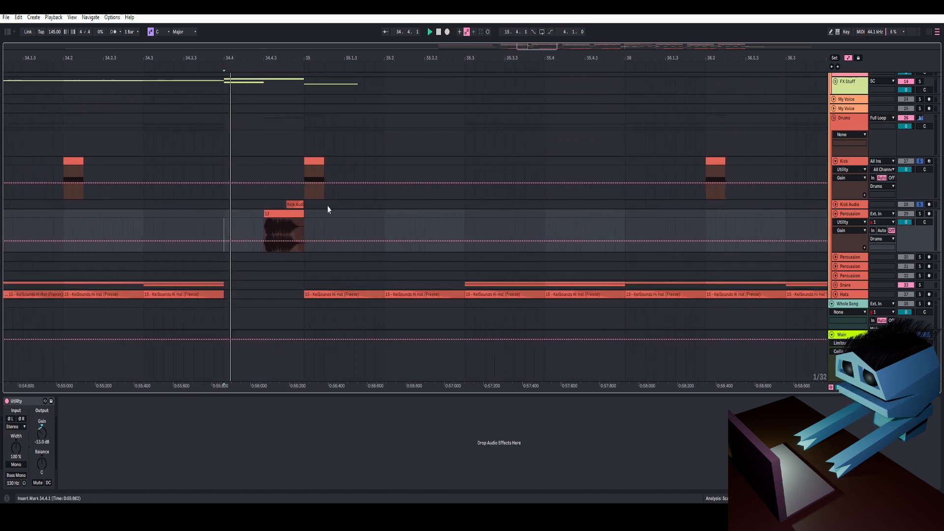
left_click(919, 118)
left_click(386, 225)
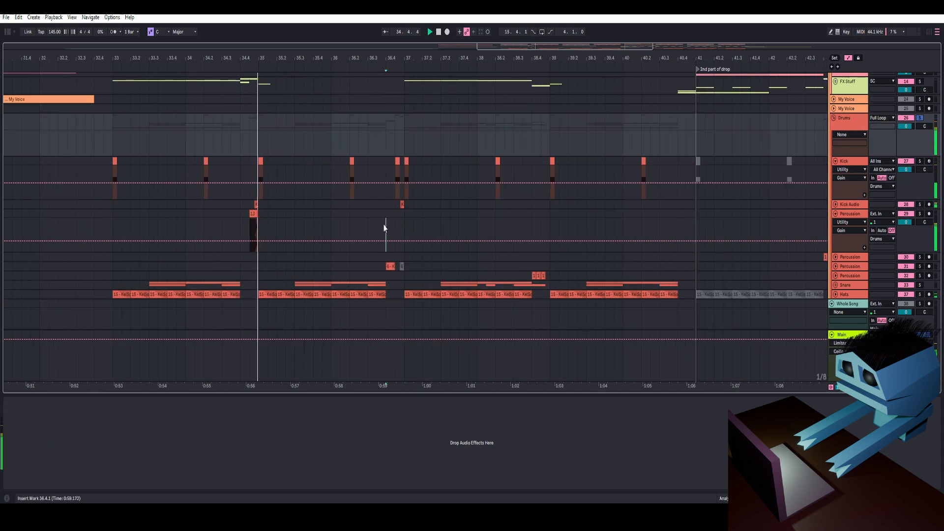
Play the Percussion clips from 36.4.1 and from 46.3.1 with the Drums group soloed
key("space")
key("space")
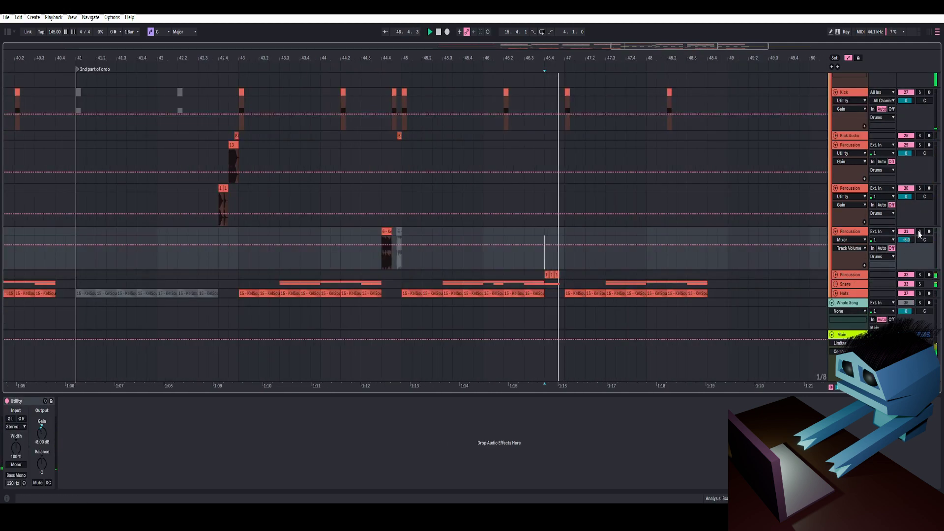
left_click(535, 261)
left_click(526, 259)
key("space")
key("space")
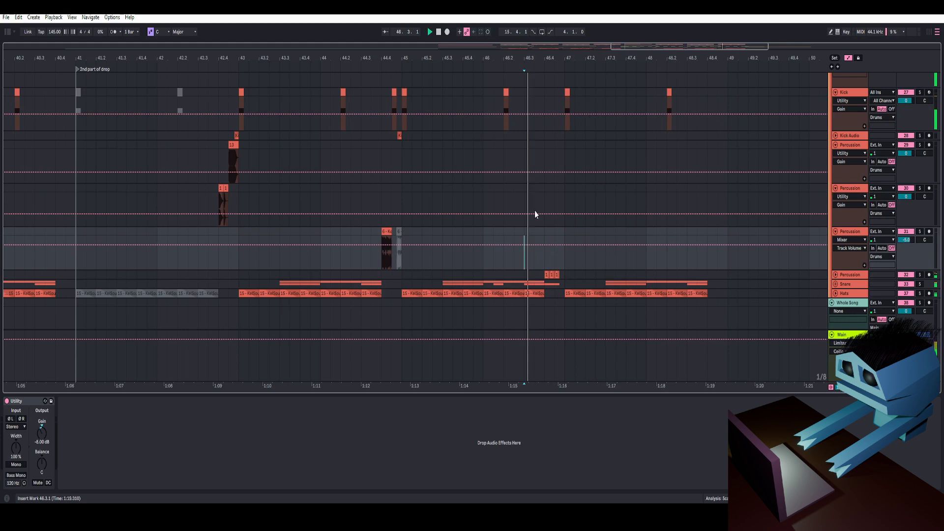
Fold the Kick and Percussion tracks and unfold the Snare group around bar 33
left_click_drag(541, 58, 649, 32)
scroll(264, 86, "up", 3)
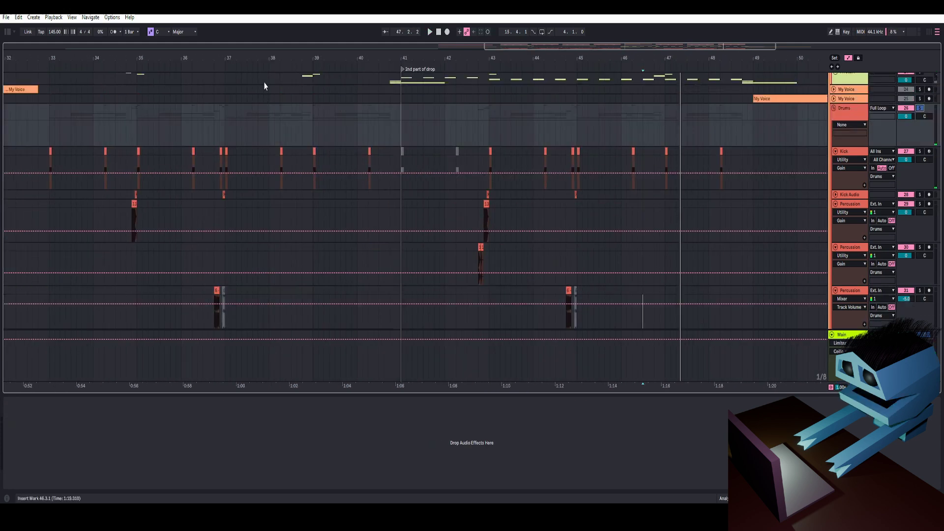
left_click_drag(270, 56, 428, 60)
scroll(579, 105, "down", 1)
scroll(708, 129, "up", 1)
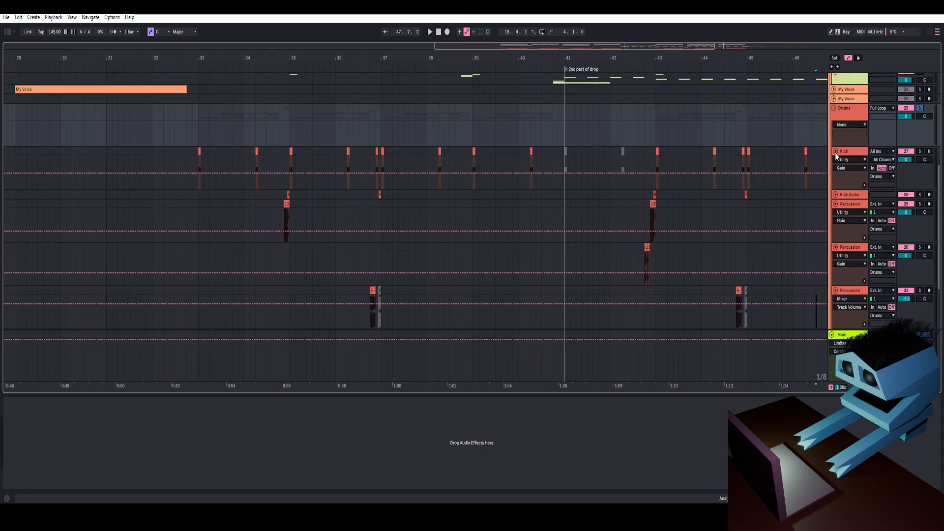
left_click(836, 152)
left_click(835, 170)
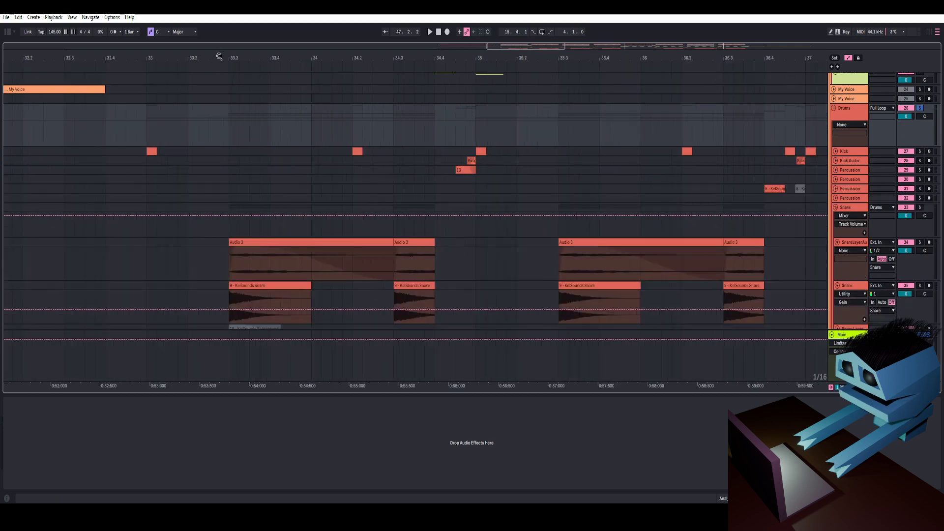
Solo the audio snare layer track and play its Audio 3 clip from 33.3
left_click(281, 253)
scroll(346, 183, "down", 2)
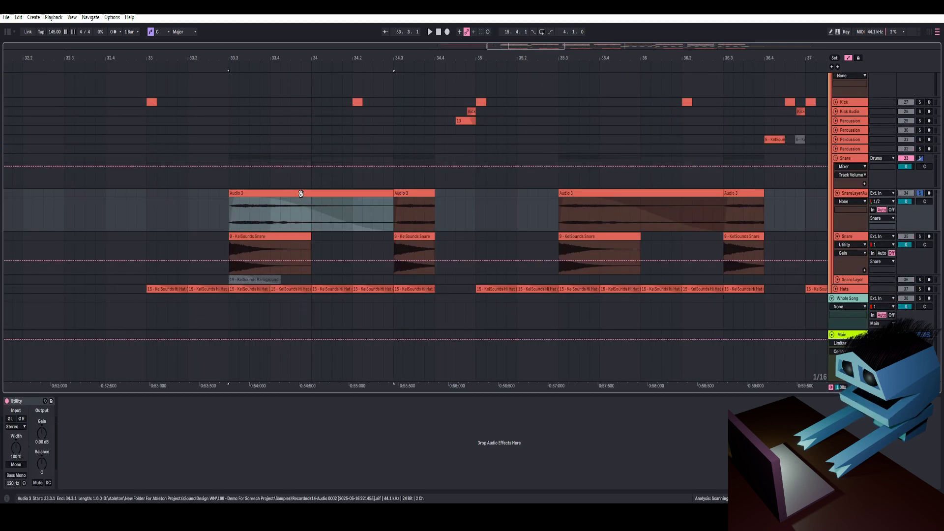
key("space")
key("space")
key("space")
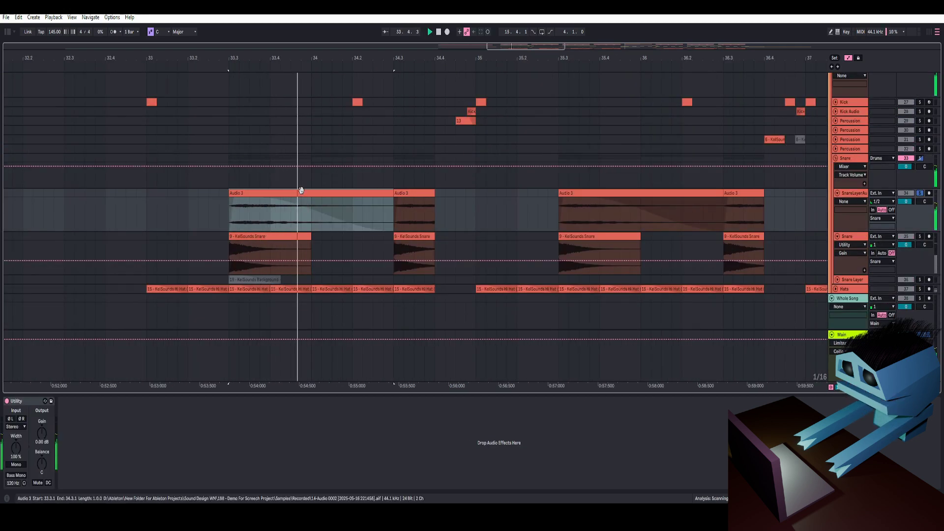
key("space")
key("space")
Solo the Snare track alone and play its KelSounds Snare clip from 33.3
left_click(920, 236)
left_click(265, 236)
key("space")
left_click_drag(245, 58, 245, 91)
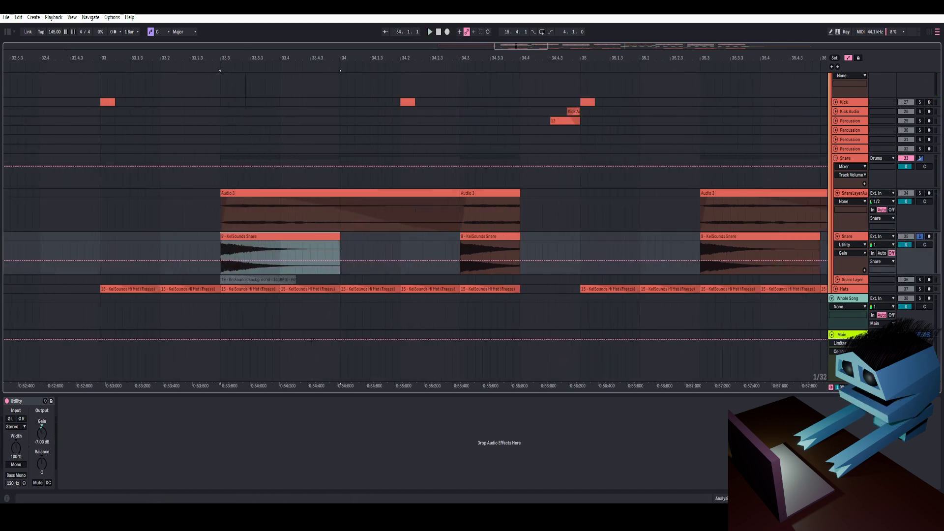
key("space")
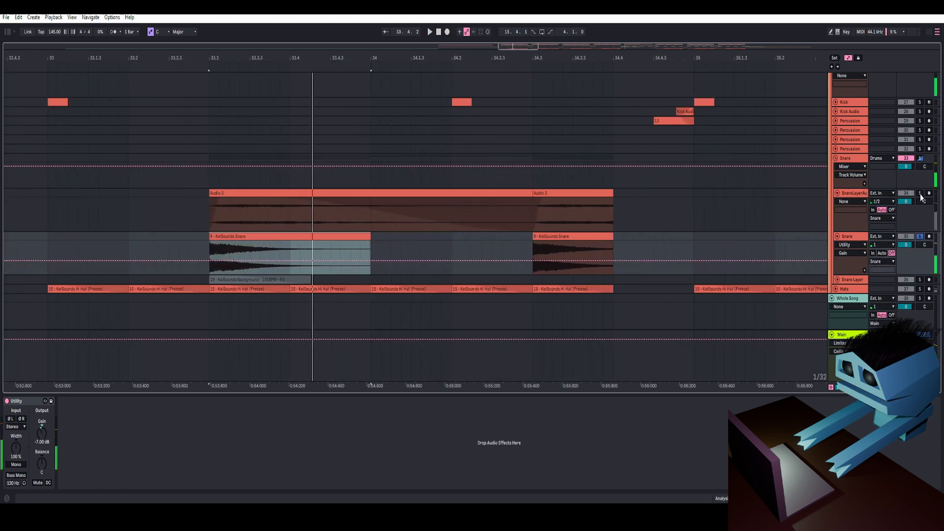
Play the audio snare layer and the Snare track soloed together from 33.3
left_click(287, 192)
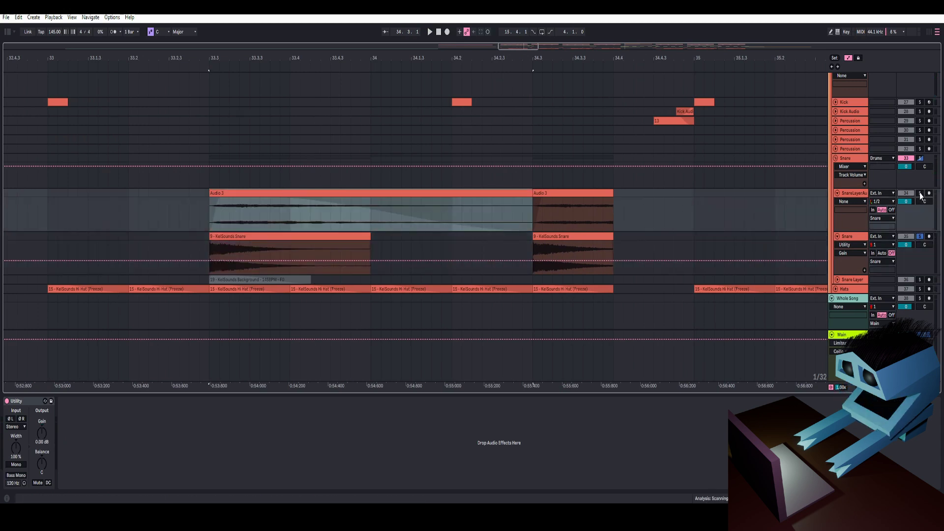
key("space")
key("space")
key("space")
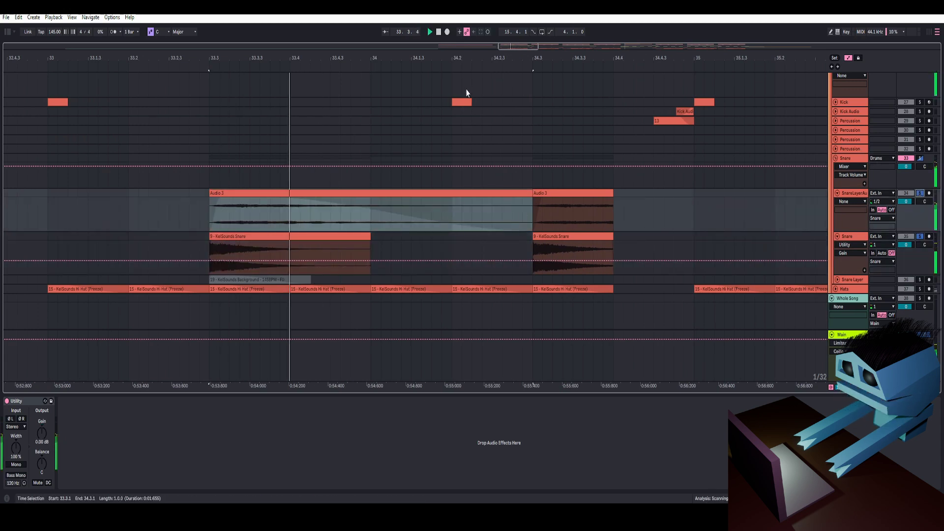
left_click_drag(473, 58, 376, 65)
key("space")
key("space")
key("space")
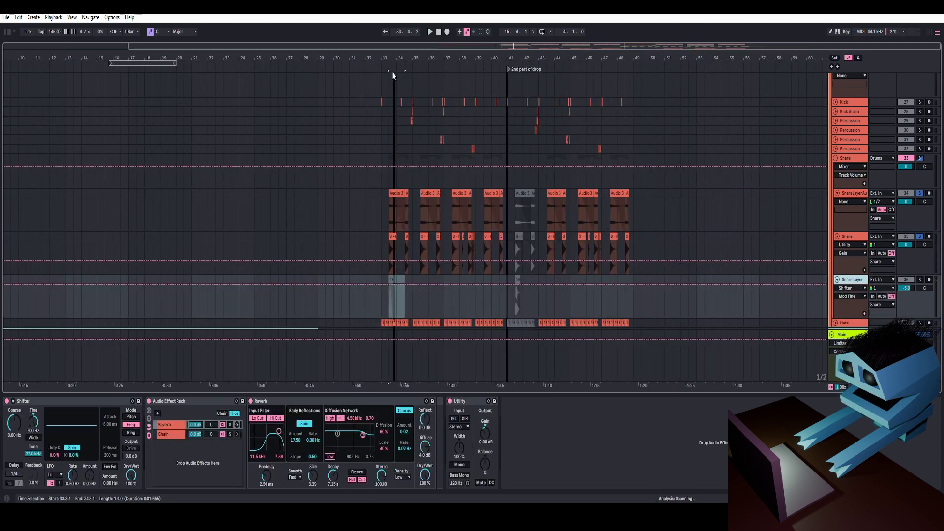
Delete the Snare Layer track with its deactivated clips and play the remaining snares from 33.2.2
left_click_drag(392, 64, 368, 238)
left_click(261, 305)
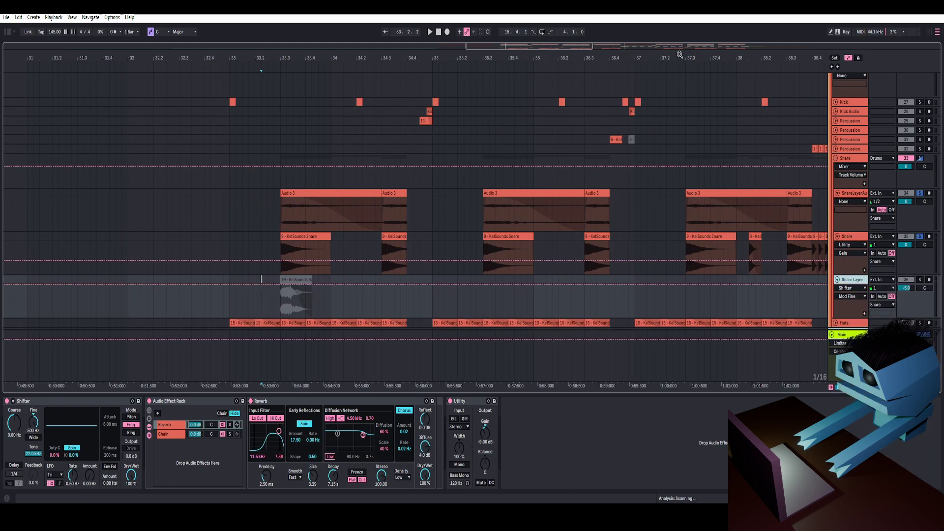
scroll(679, 54, "down", 5)
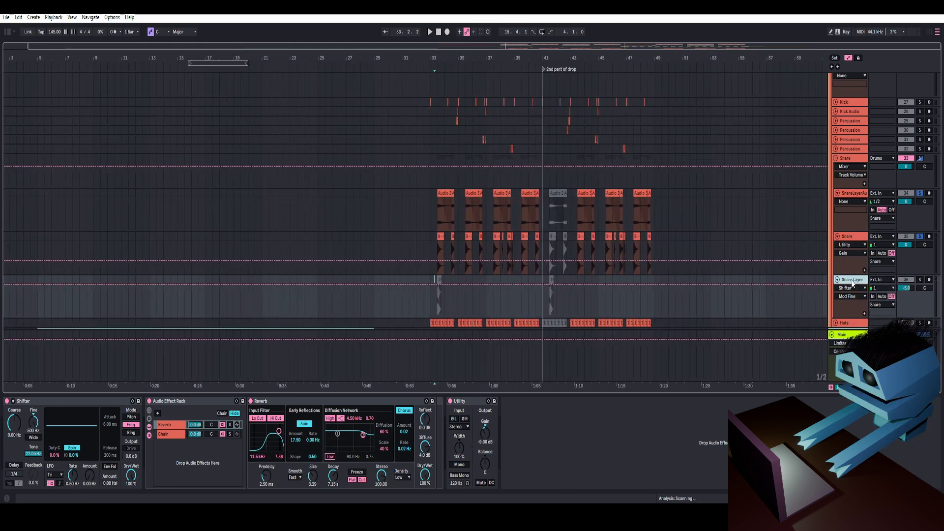
key("Delete")
key("space")
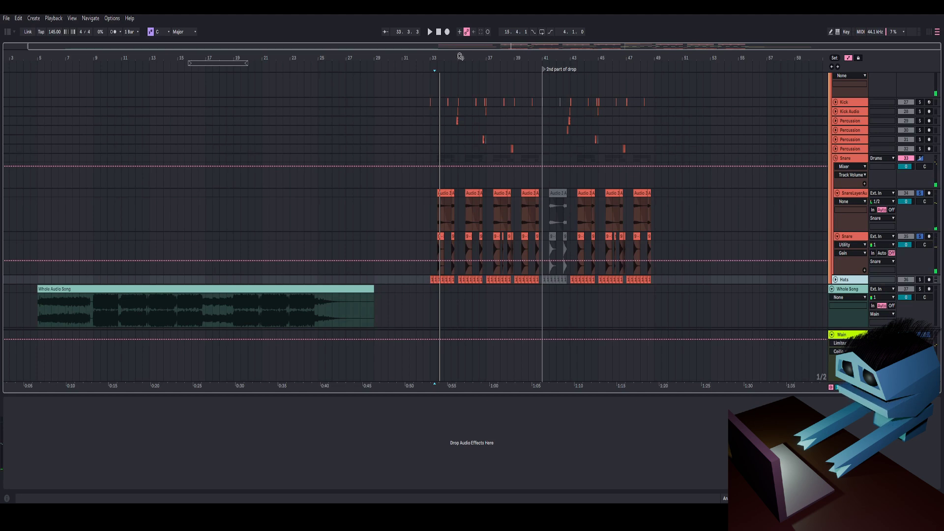
Examine the SC group's Snare Sidechain rack and its Snare SC gain dips at the snare hits from 33.3
left_click_drag(460, 57, 294, 120)
scroll(315, 237, "up", 3)
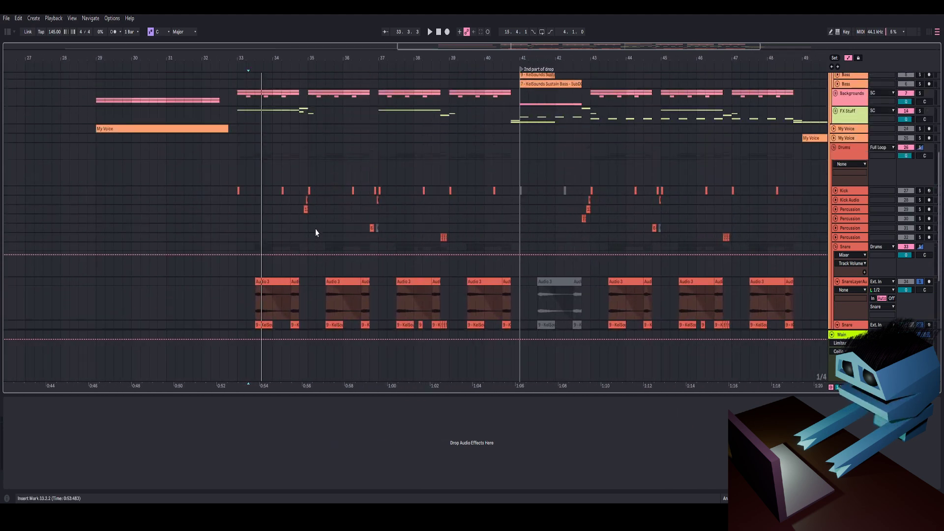
scroll(314, 231, "down", 2)
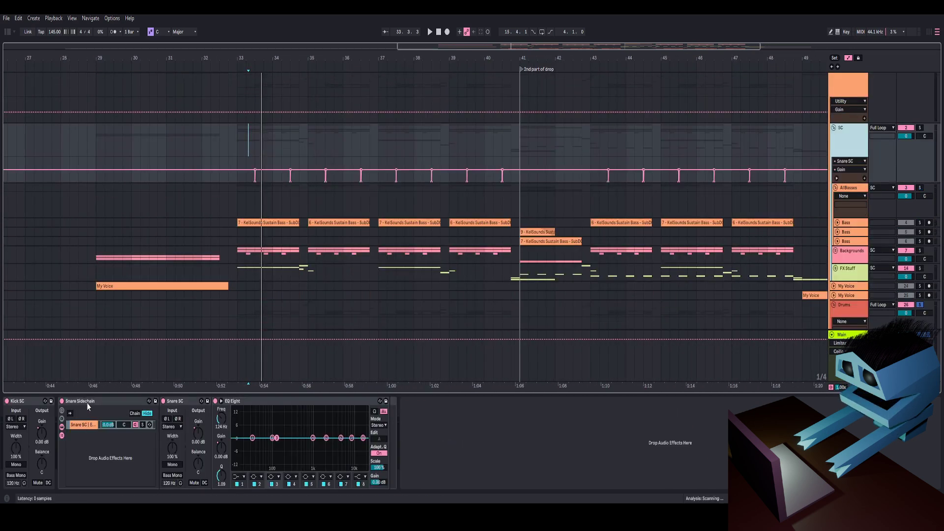
left_click(88, 403)
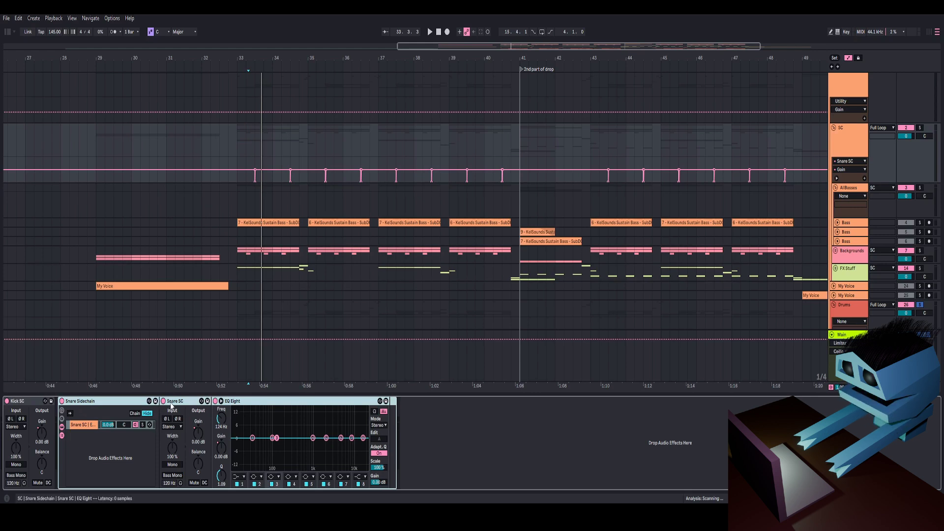
left_click_drag(258, 58, 270, 140)
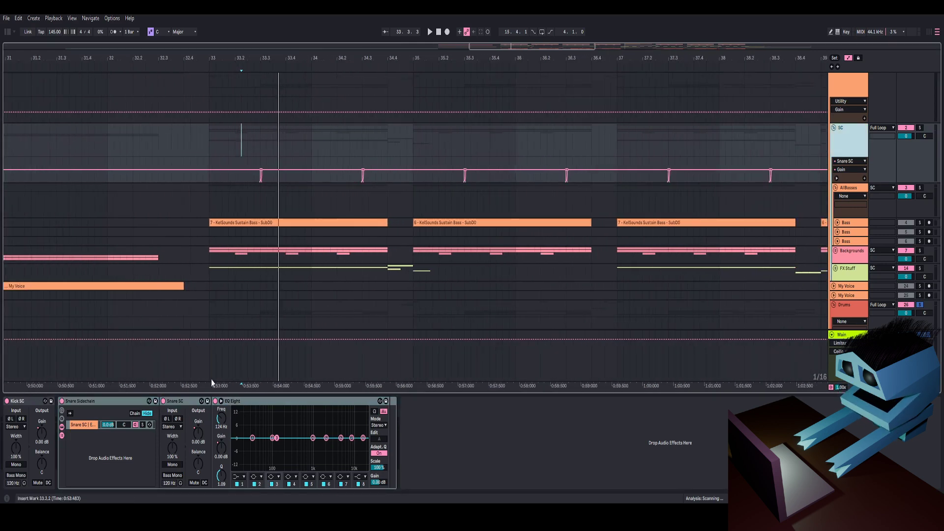
left_click(253, 142)
left_click_drag(257, 55, 257, 123)
left_click(99, 403)
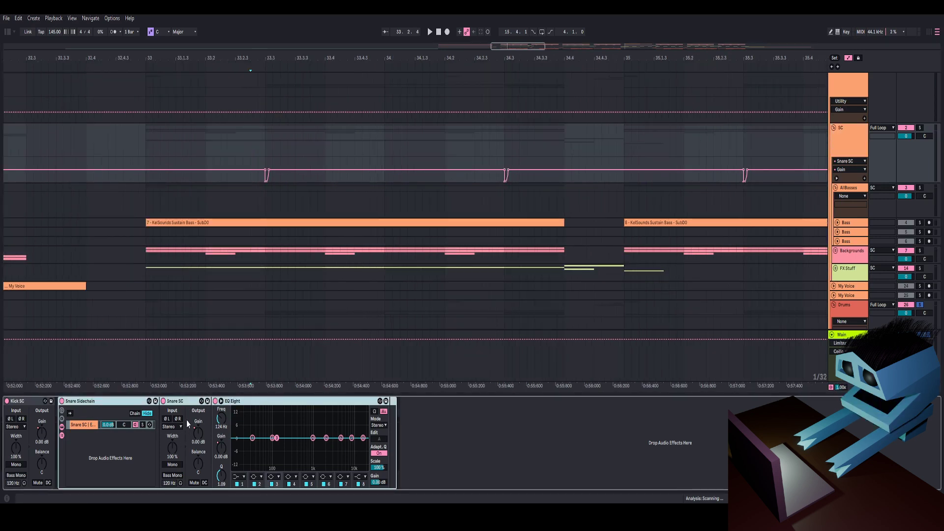
Play the drums from just before 33.3 and show the automation of the Snare SC gain
scroll(266, 137, "up", 2)
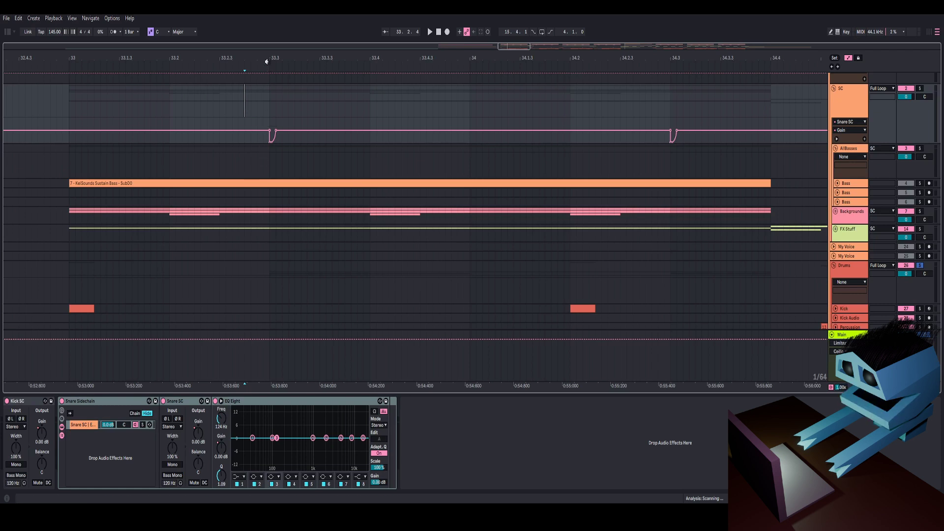
scroll(266, 61, "up", 2)
key("space")
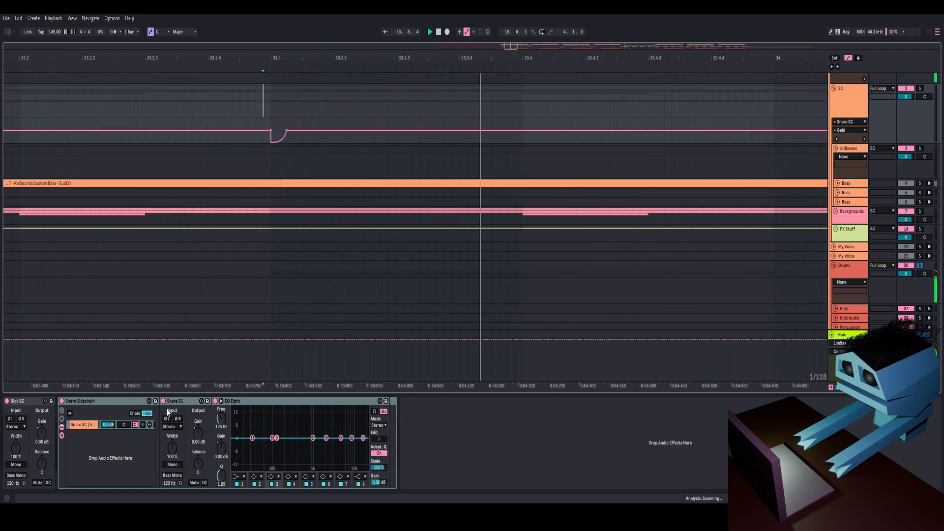
key("space")
right_click(197, 432)
left_click(229, 246)
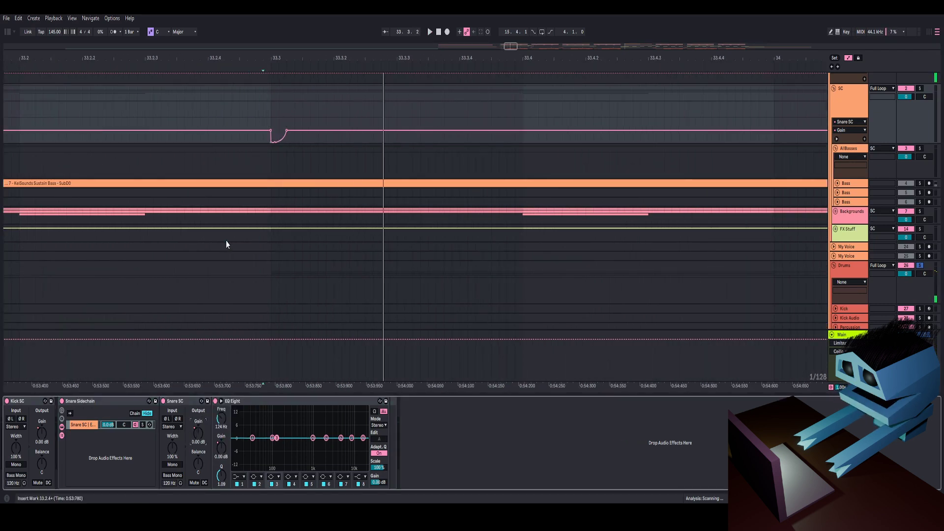
Show the 3 Gain A automation of the sidechain rack's EQ Eight and examine its dip at 33.3
left_click(247, 400)
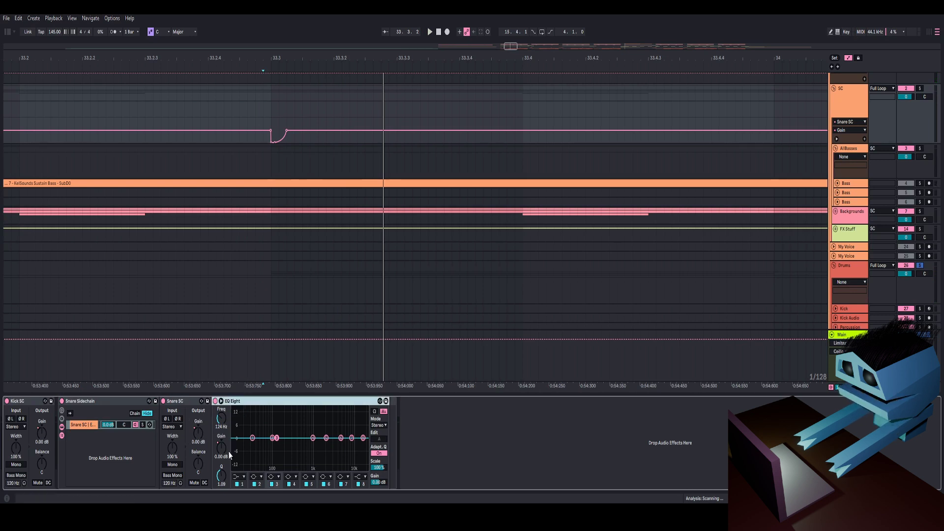
right_click(221, 453)
left_click(241, 279)
scroll(288, 123, "up", 2)
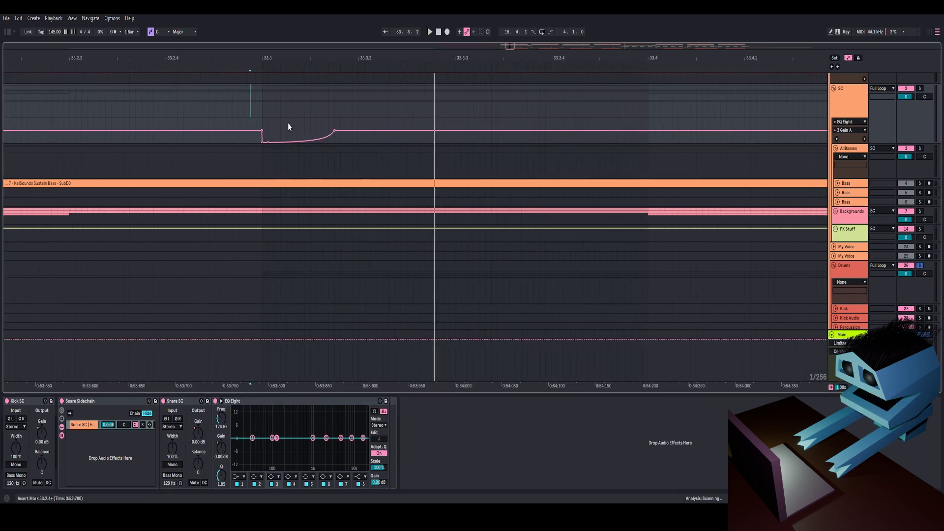
scroll(256, 152, "down", 1)
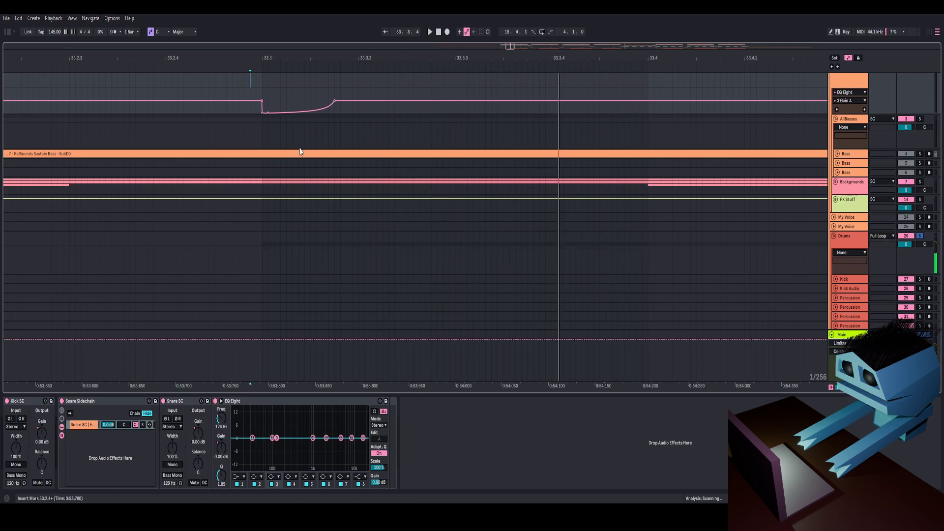
scroll(297, 151, "up", 1)
scroll(303, 58, "down", 2)
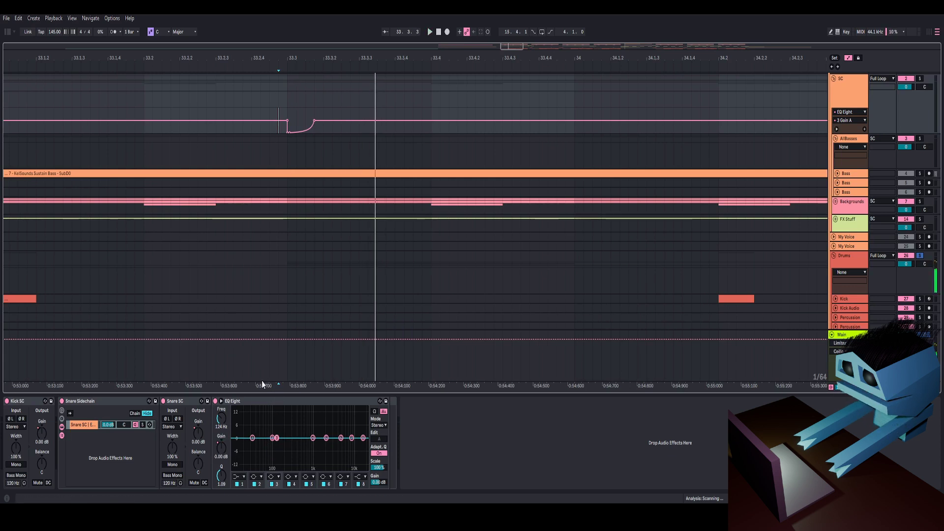
Compare the full mix around 33.3 with the Snare Sidechain rack on and off, and leave the rack switched on
left_click(146, 105)
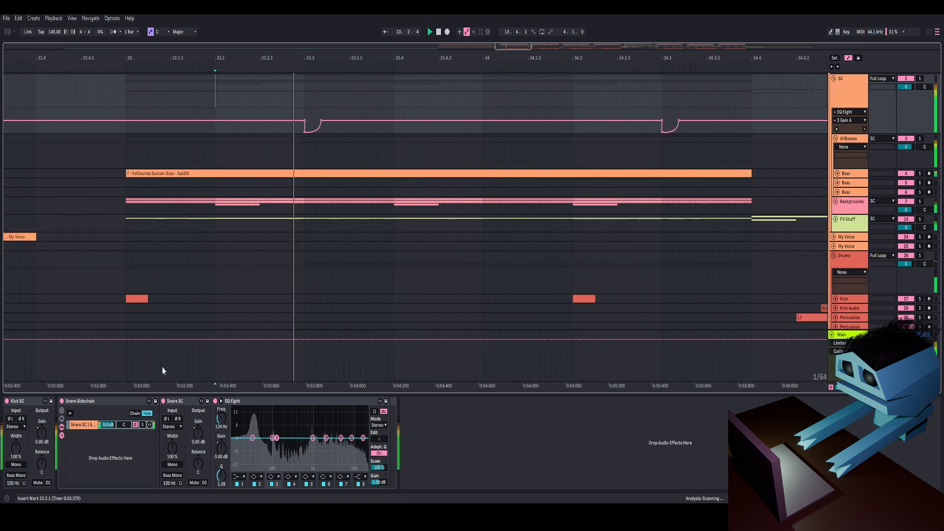
left_click(62, 401)
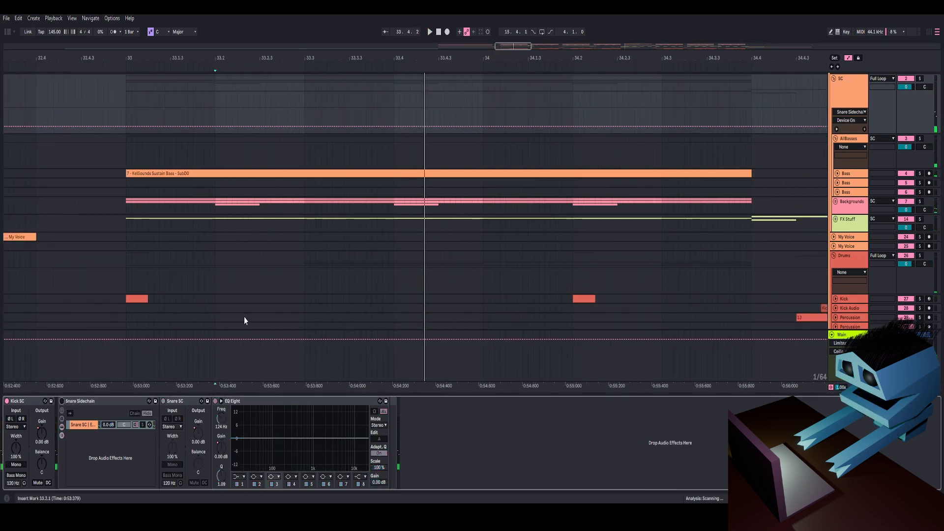
left_click(211, 112)
key("space")
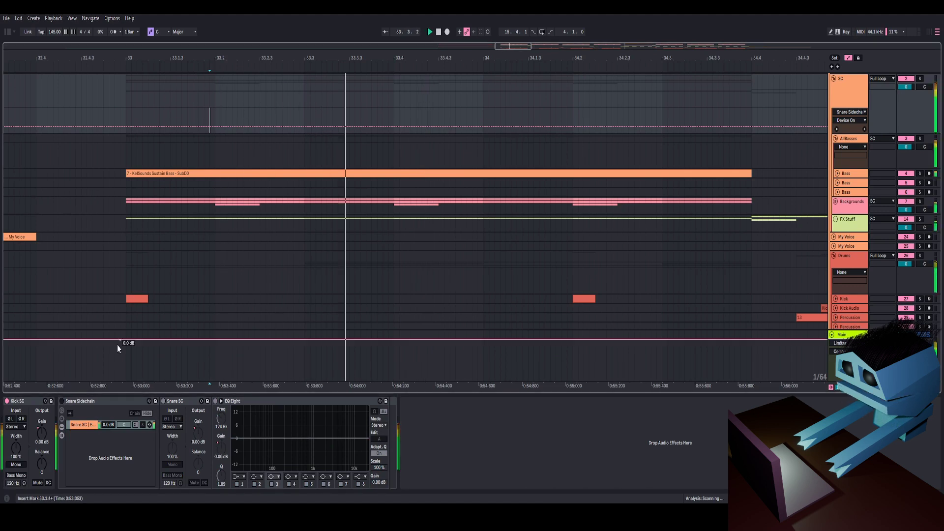
key("space")
key("space")
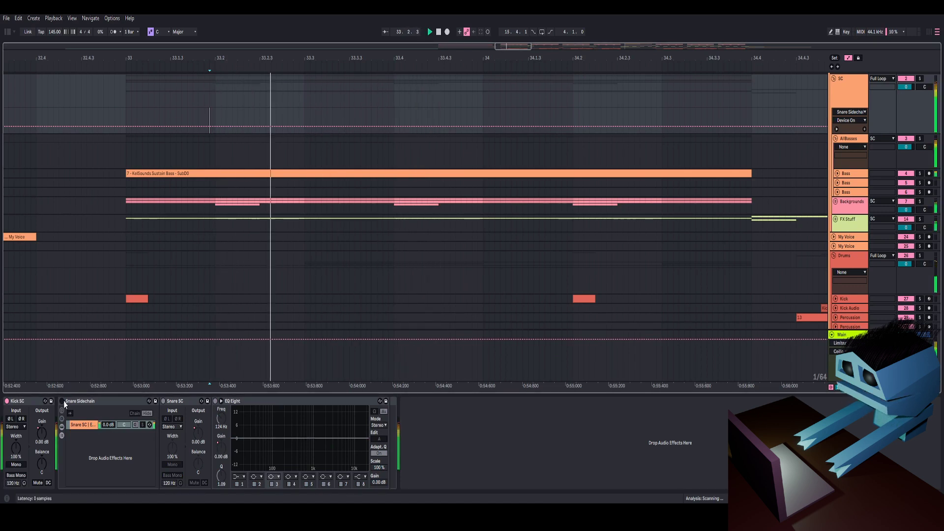
key("space")
left_click(63, 401)
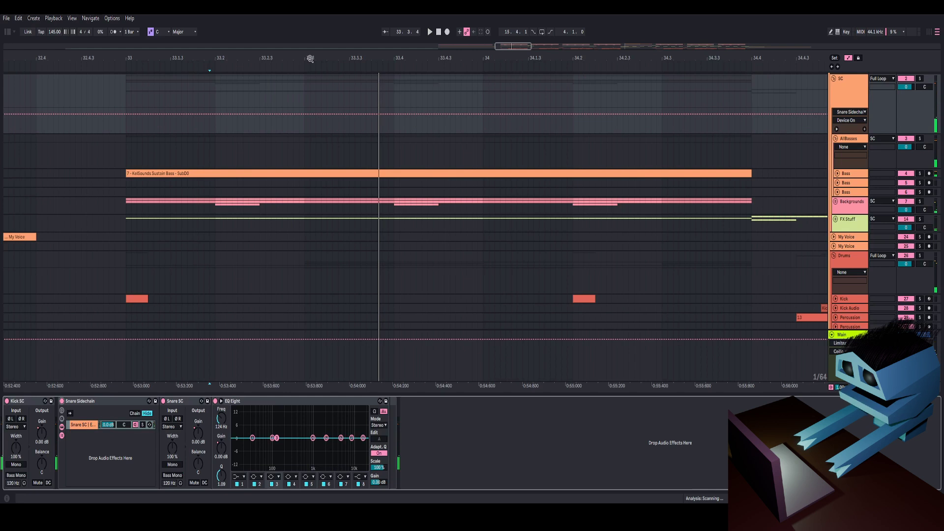
Unfold and solo the FX Stuff group and set the playback start to bar 33
left_click_drag(310, 58, 310, 98)
left_click_drag(310, 58, 270, 19)
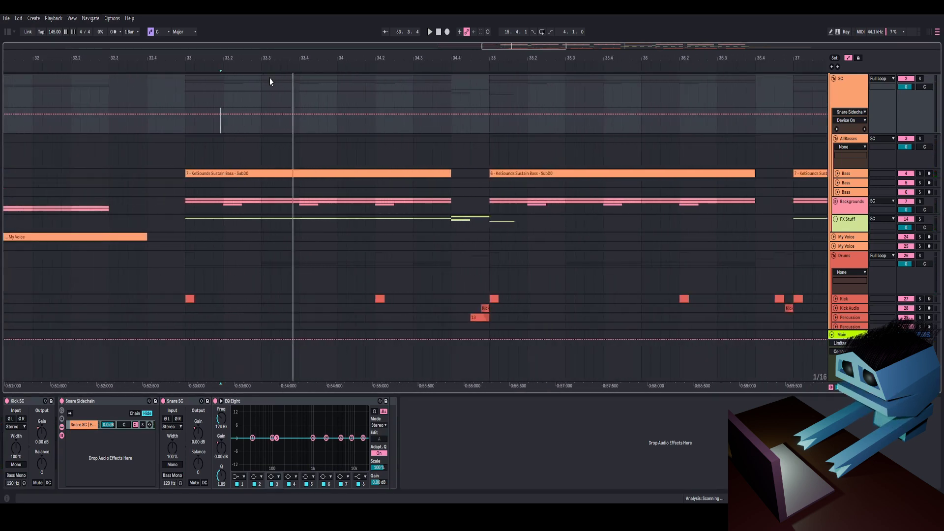
key("Up")
mouse_move(270, 59)
left_mouse_down()
mouse_move(263, 81)
mouse_move(264, 47)
left_mouse_up()
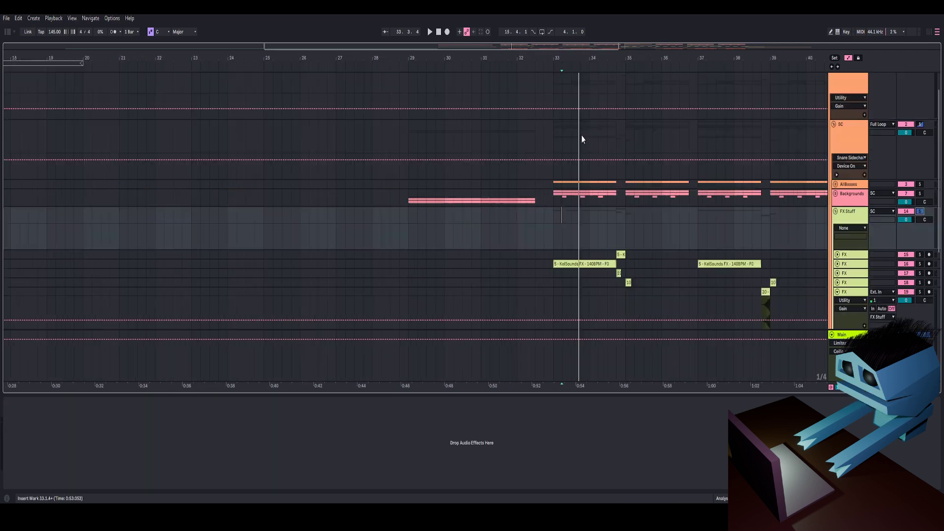
scroll(581, 135, "down", 1)
left_click_drag(582, 56, 174, 90)
scroll(226, 213, "down", 1)
scroll(165, 171, "down", 2)
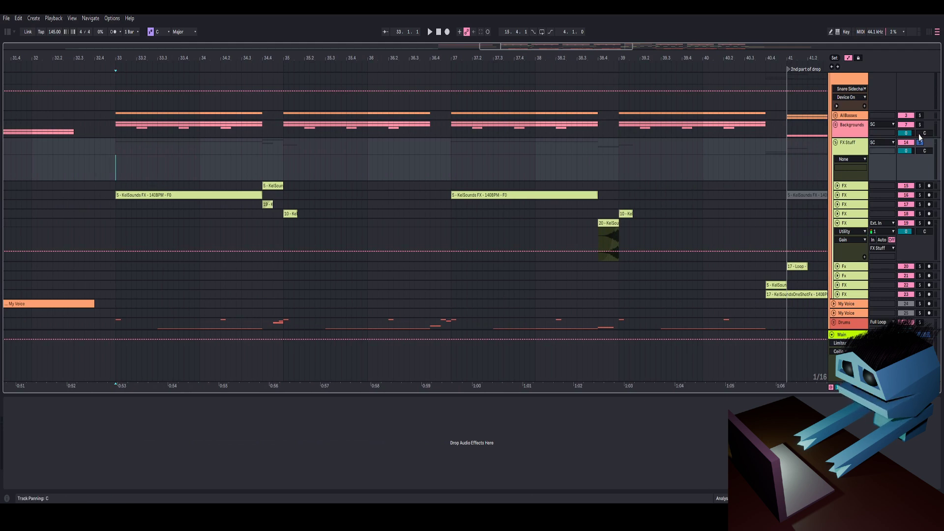
Play the soloed FX Stuff group from bar 33, and compare it with the full mix from 32.4
key("space")
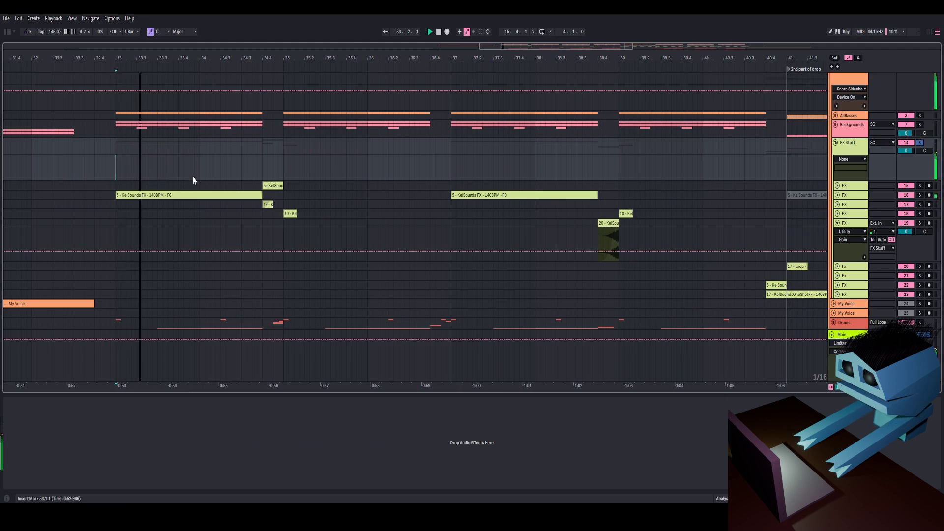
key("space")
key("space")
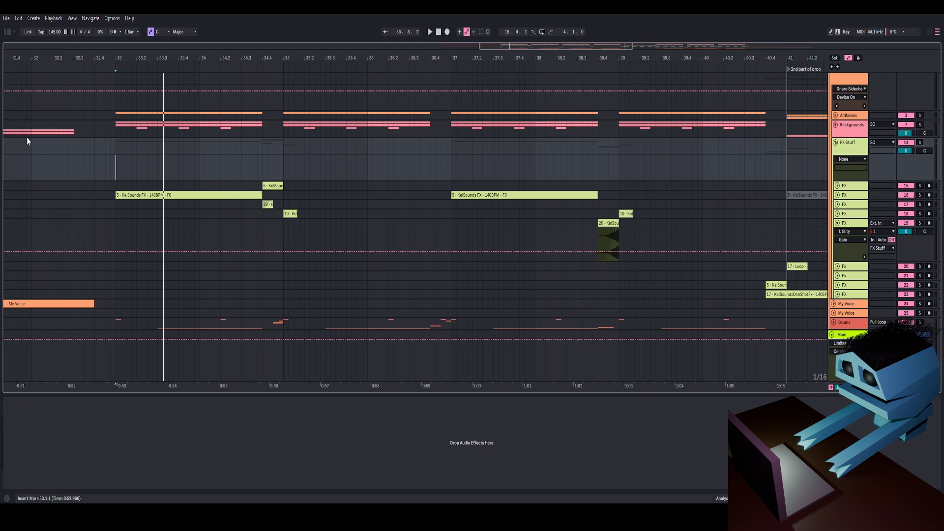
left_click_drag(632, 46, 565, 46)
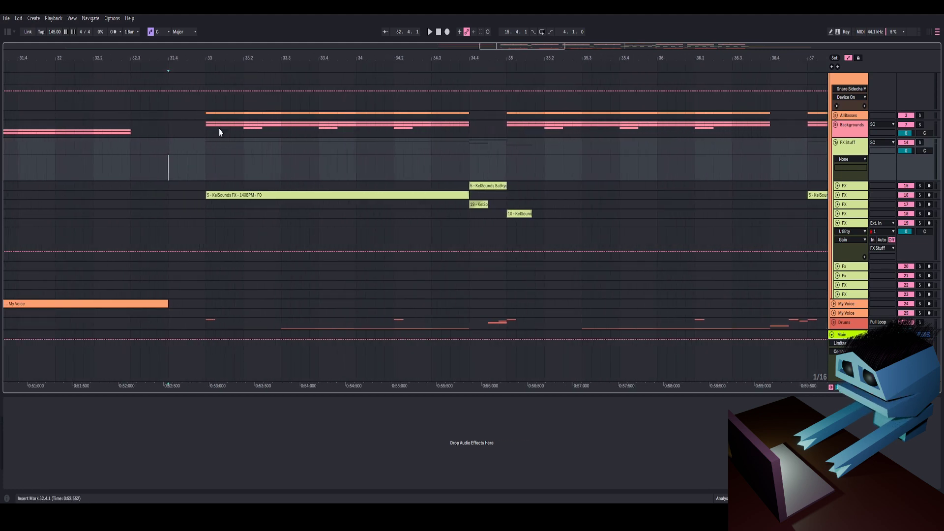
key("space")
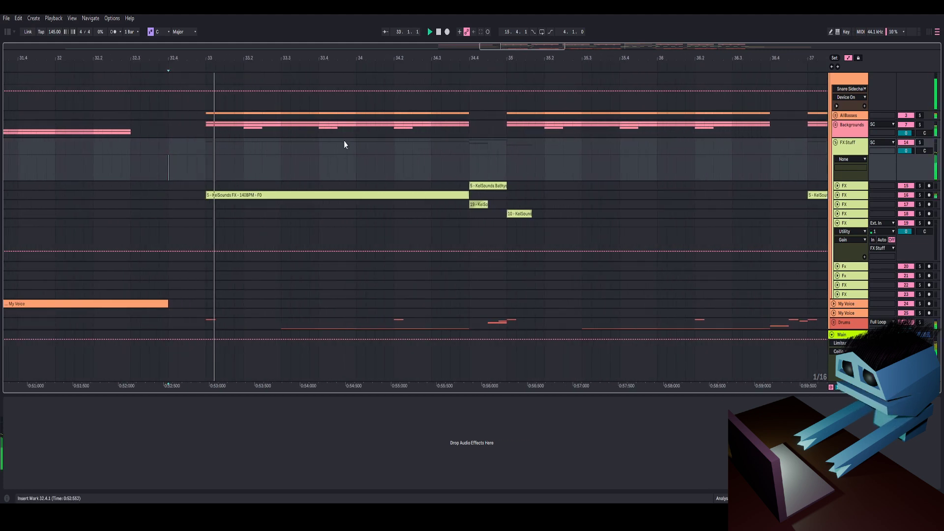
key("space")
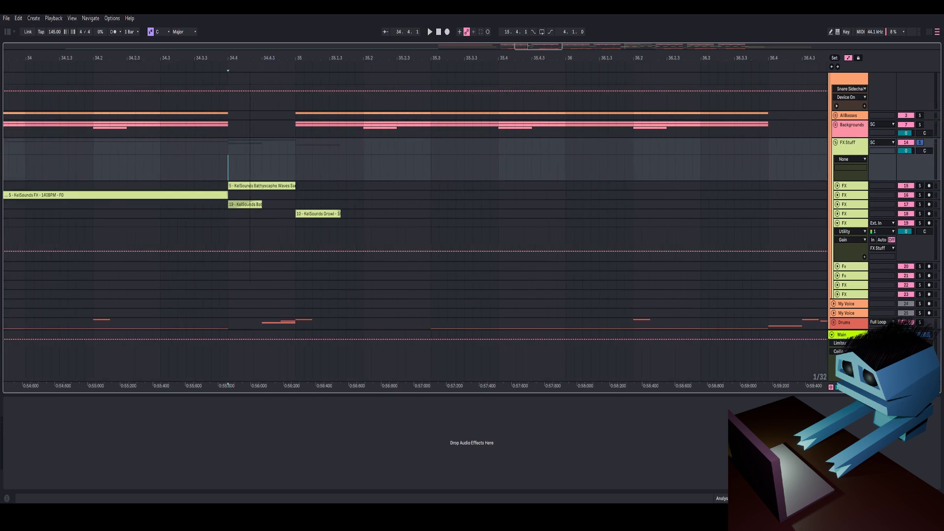
Play the soloed FX Stuff clips in the gap from 34.4 to bar 35
left_click_drag(250, 51, 339, 51)
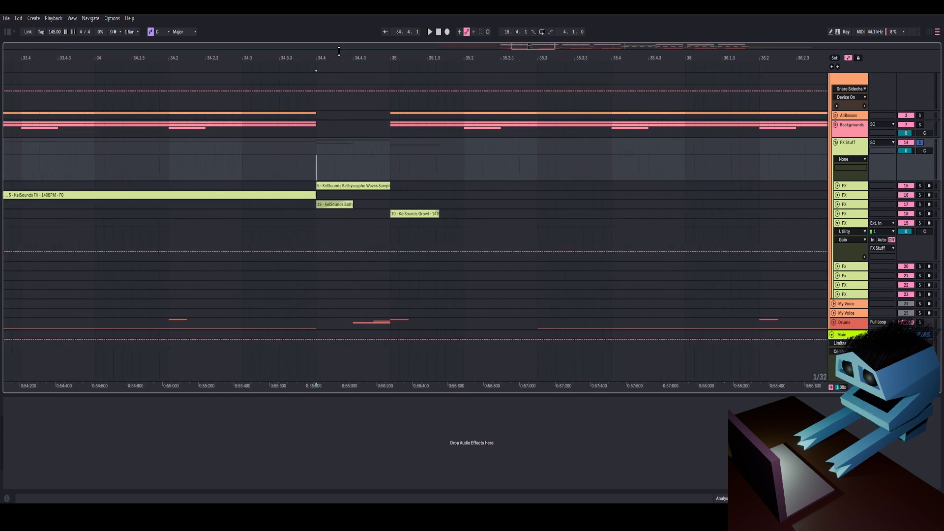
key("space")
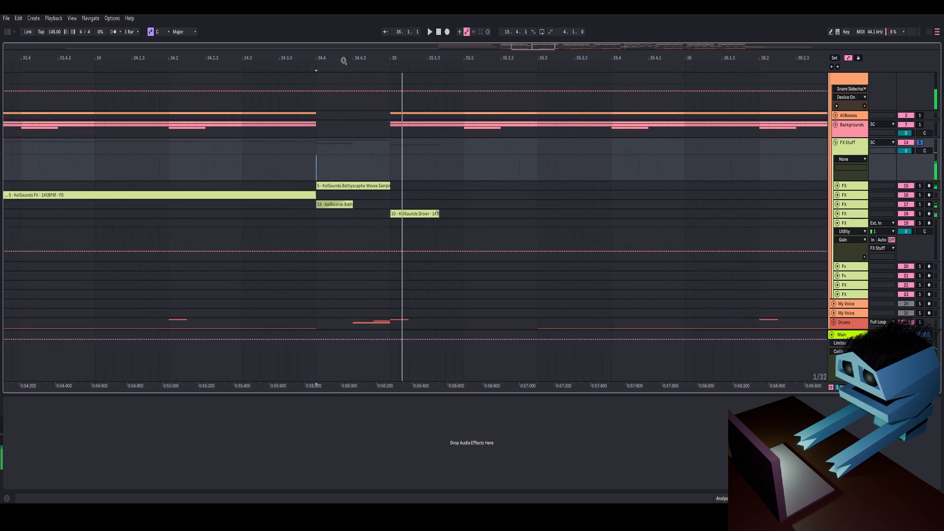
scroll(357, 168, "down", 1)
left_click_drag(340, 60, 335, 78)
key("space")
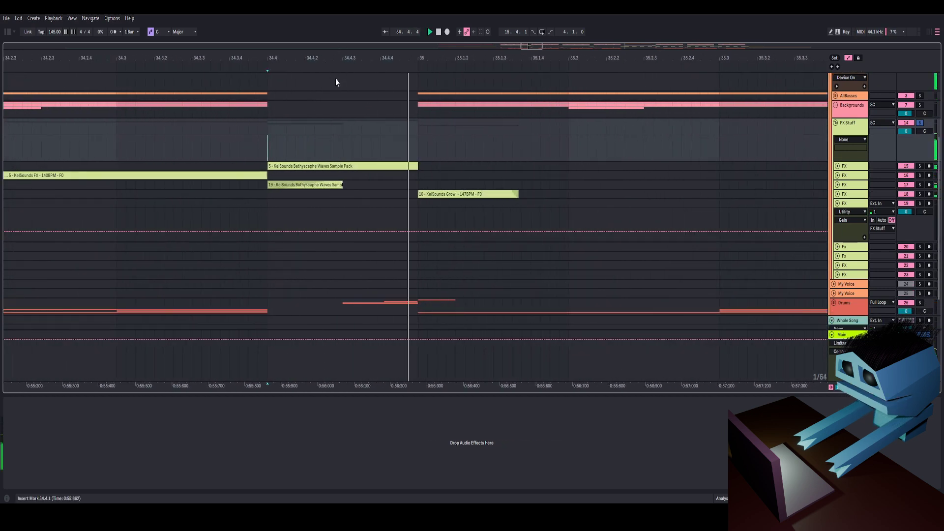
Unsolo the FX Stuff group and play the full mix from 34.4 to hear the effects in context
key("space")
key("space")
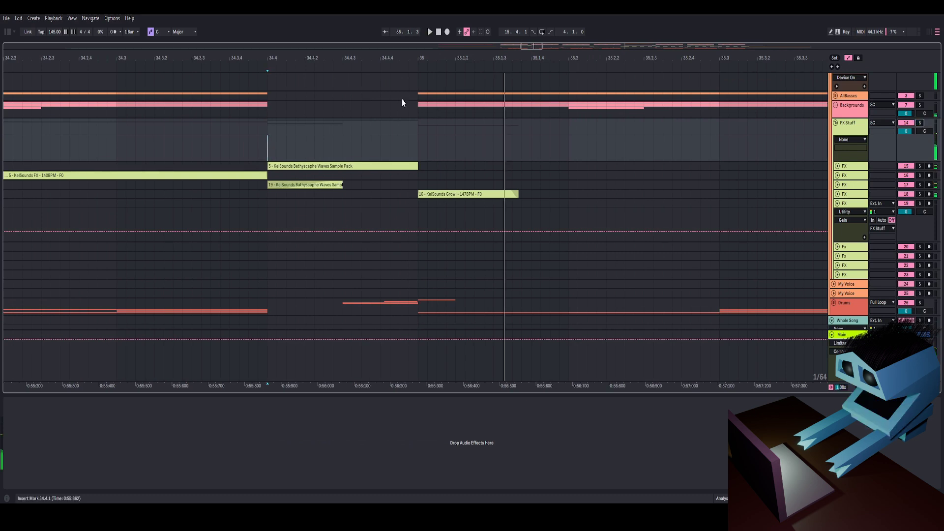
left_click(268, 148)
key("space")
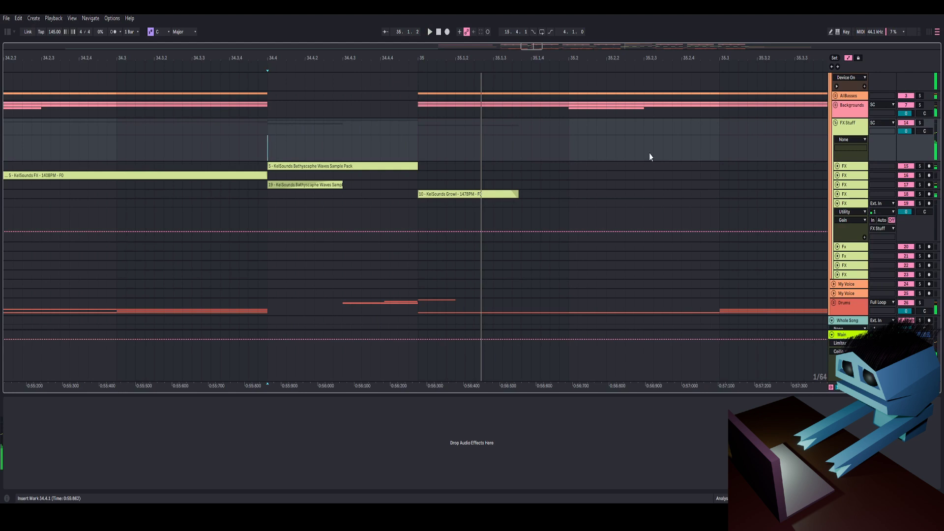
Solo the FX Stuff group and play the KelSounds Growl clip from bar 35
left_click(920, 123)
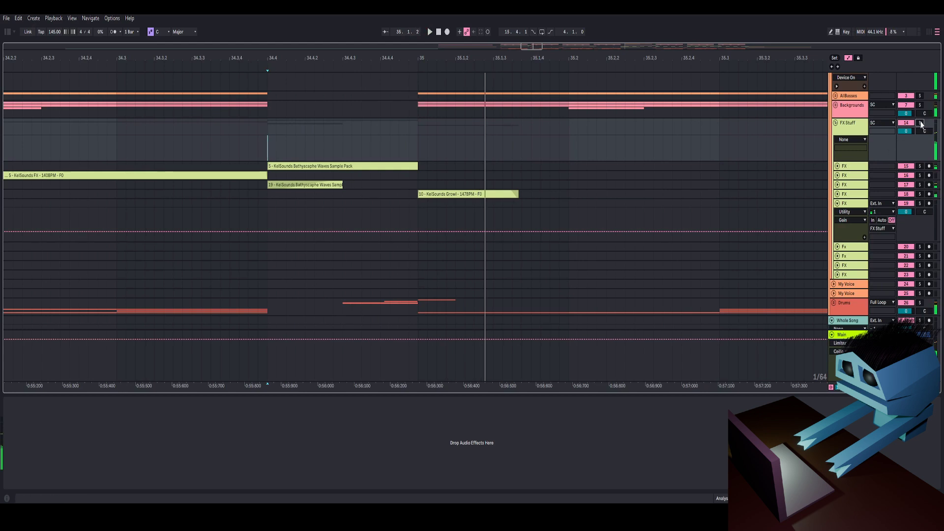
left_click(419, 175)
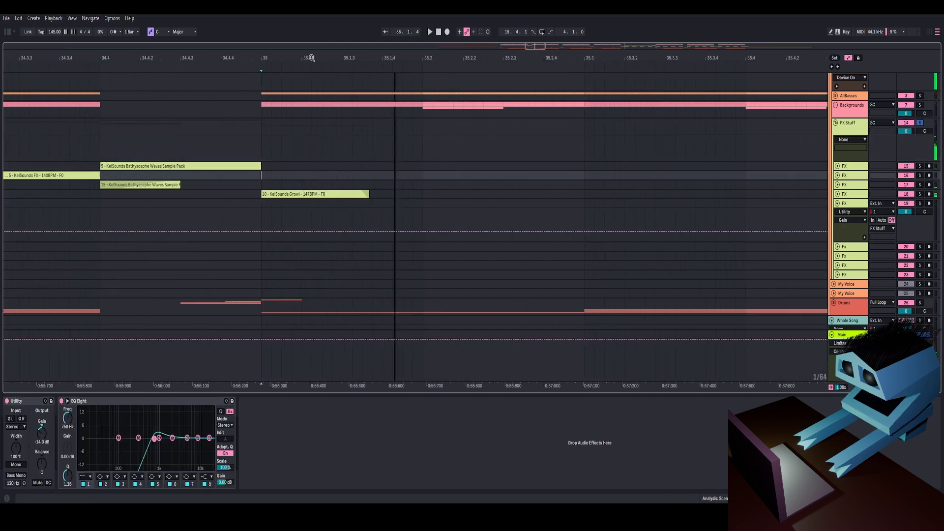
left_click_drag(311, 58, 311, 17)
Play the soloed FX Stuff group from bar 37 and from bar 39
left_click(339, 161)
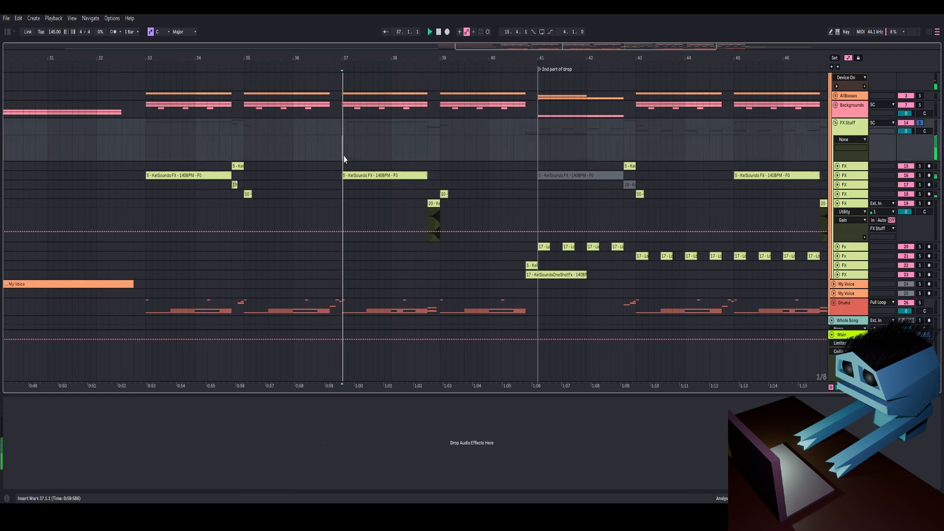
key("plus")
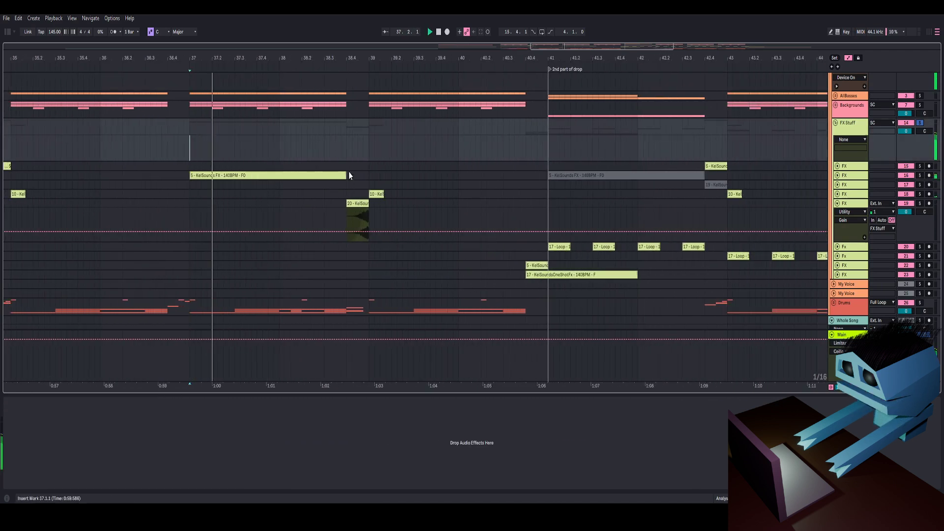
left_click(349, 172)
left_click(370, 160)
key("space")
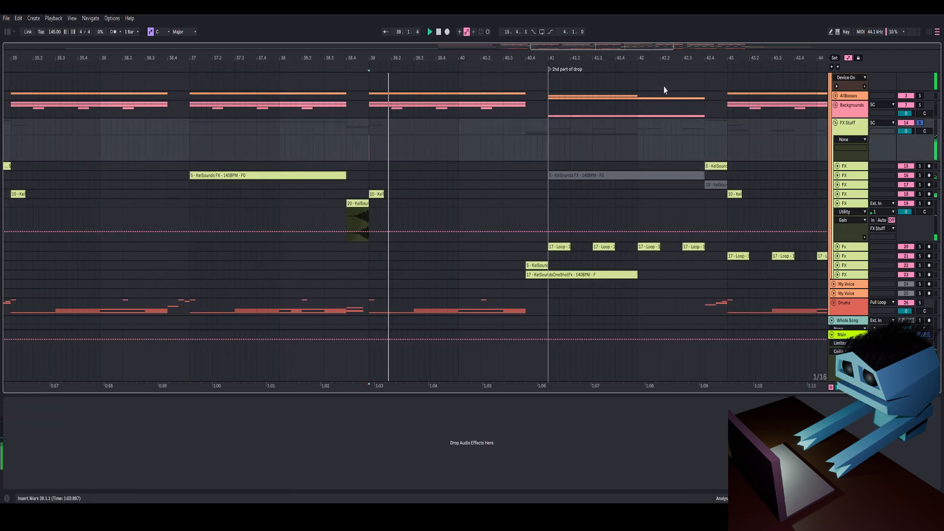
Solo the first Fx loop track and play its 17 - Loop clip from the 2nd part of drop at bar 41
left_click(262, 153)
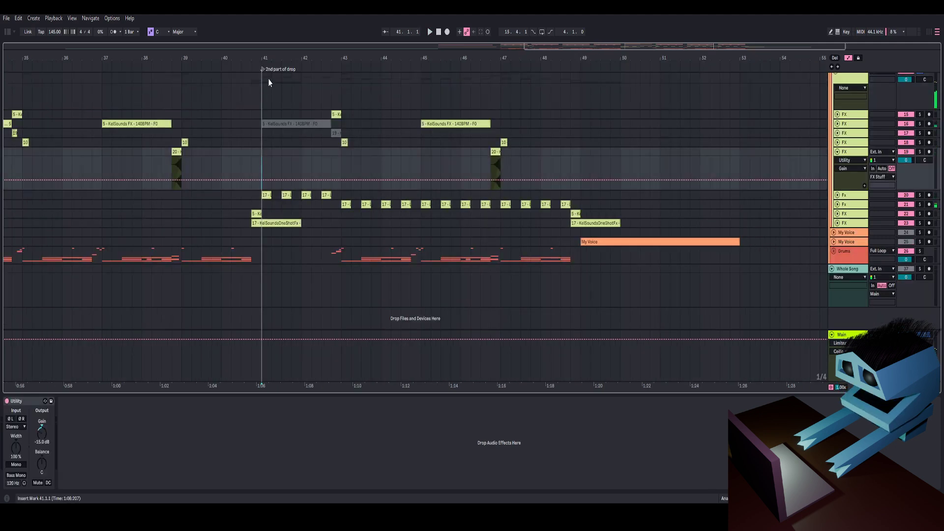
left_click_drag(265, 56, 265, 96)
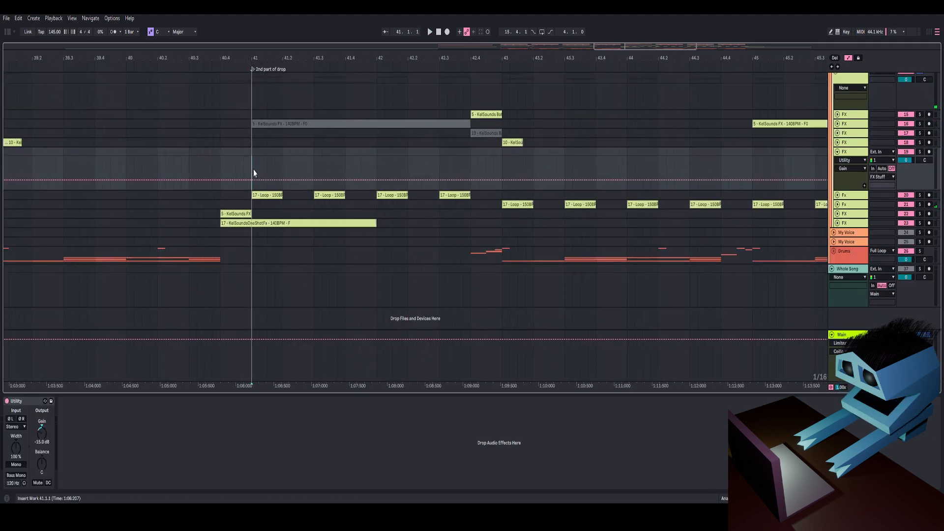
left_click(919, 195)
key("space")
key("space")
key("space")
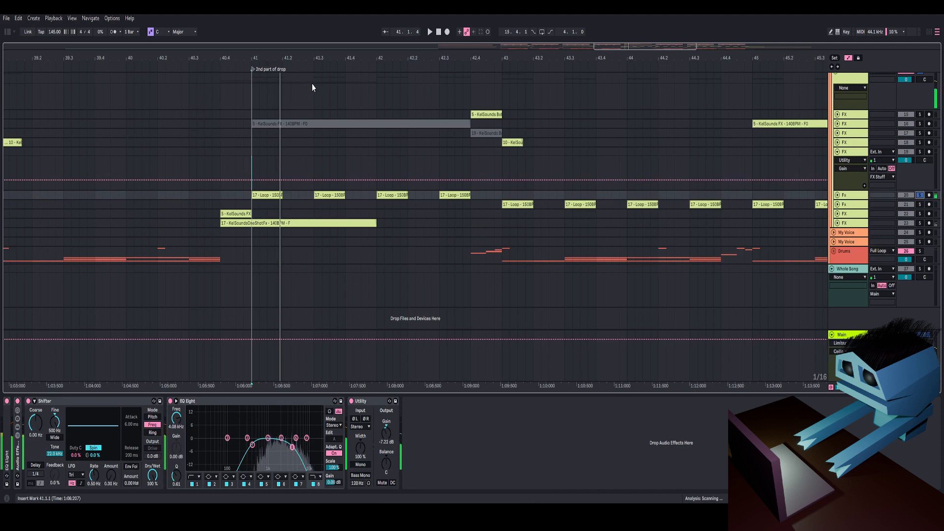
Clear the solos and play the full mix from 40.4 into the 2nd part of drop
scroll(285, 108, "down", 3, "ctrl")
scroll(330, 151, "up", 2)
scroll(329, 149, "up", 1)
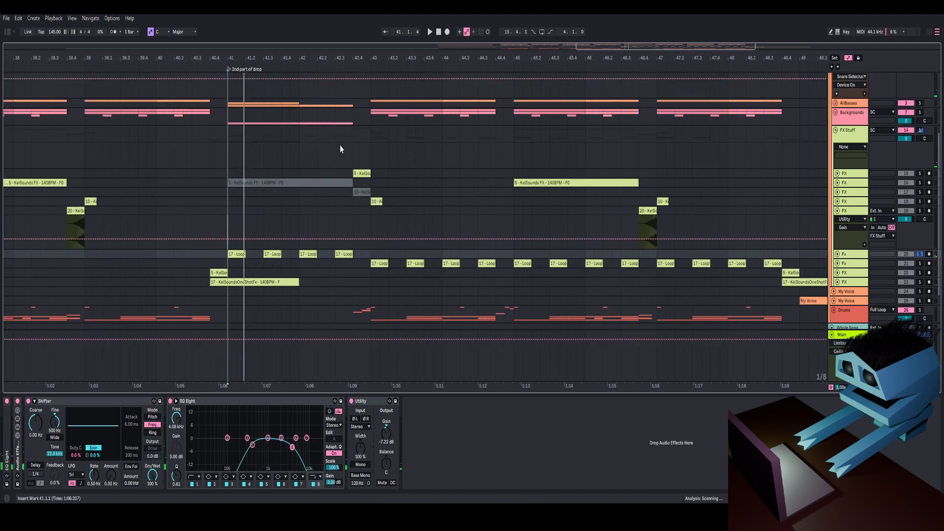
scroll(282, 158, "down", 2)
left_click(210, 177)
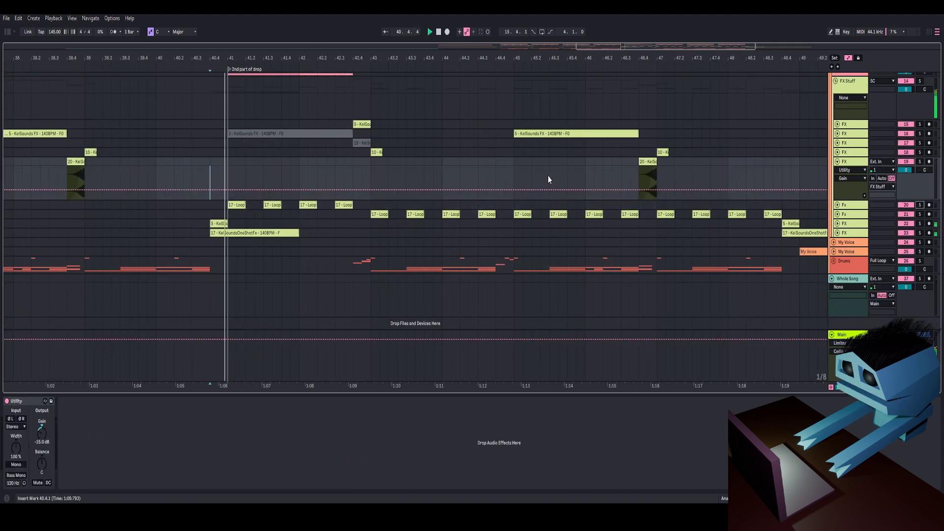
scroll(338, 82, "up", 2, "ctrl")
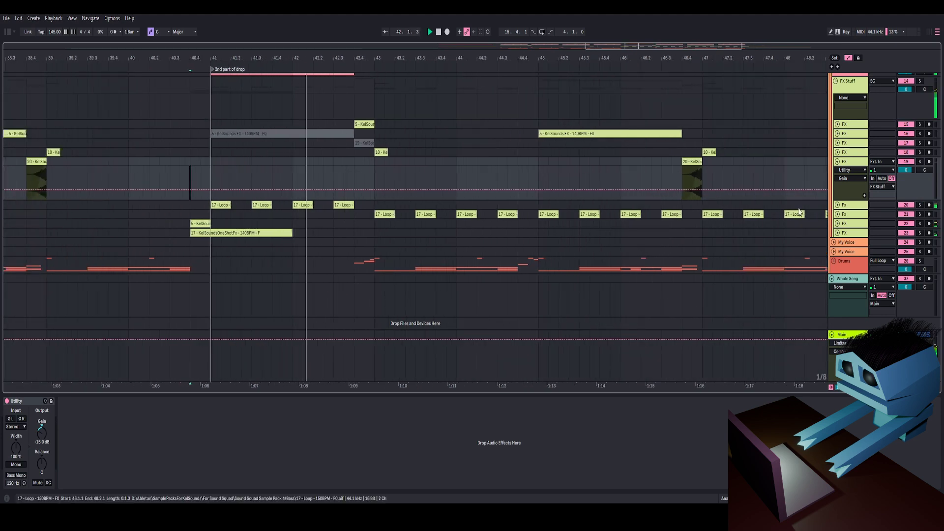
Unfold both 17 - Loop tracks and play the first one soloed from bar 41 alongside its Track Volume automation
left_click(838, 214)
left_click(848, 215)
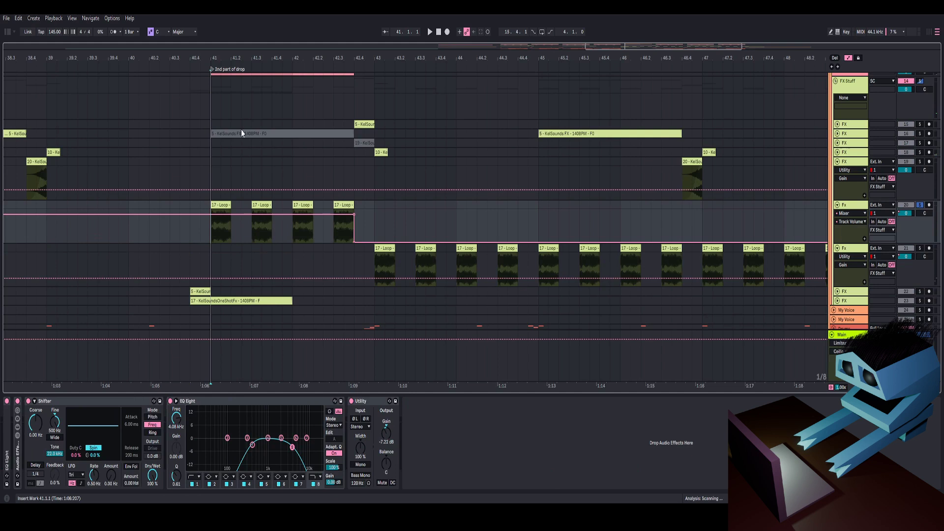
key("space")
left_click_drag(251, 55, 148, 98)
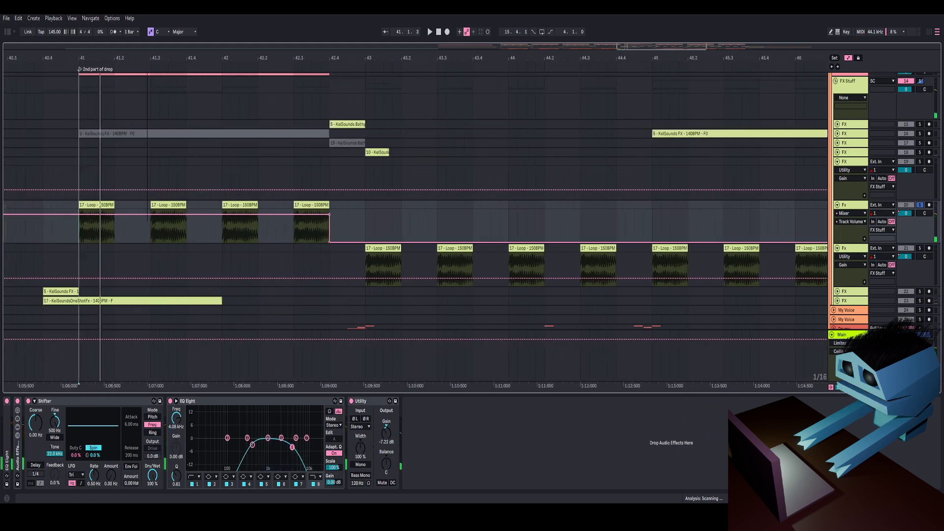
key("space")
scroll(194, 133, "up", 3, "ctrl")
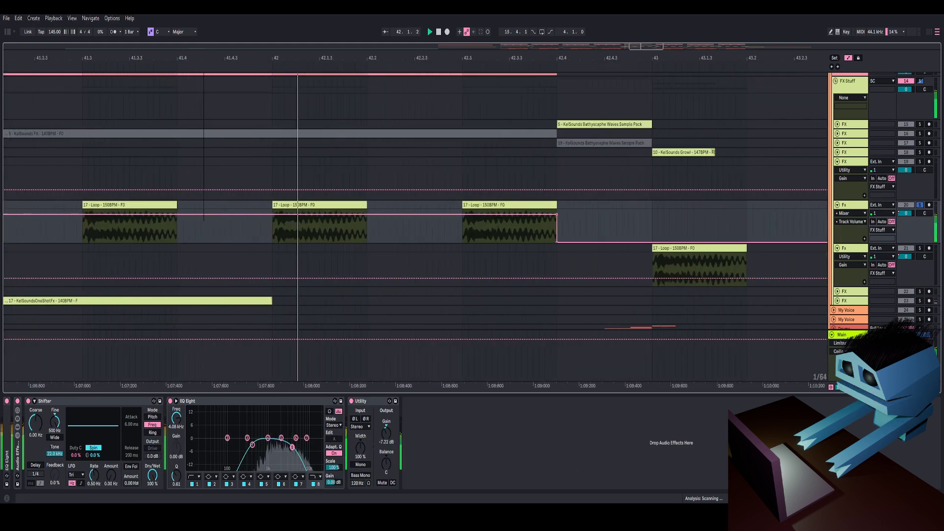
scroll(358, 222, "down", 5, "ctrl")
key("space")
Solo the second 17 - Loop track, open its Snap Heap and review the effect chain while playing from bar 43
key("Down")
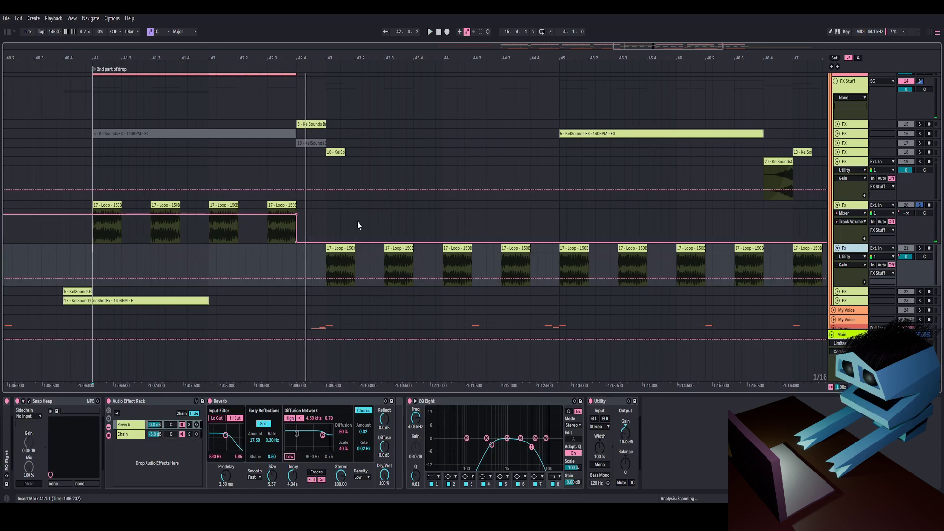
left_click(311, 226)
left_click(336, 249)
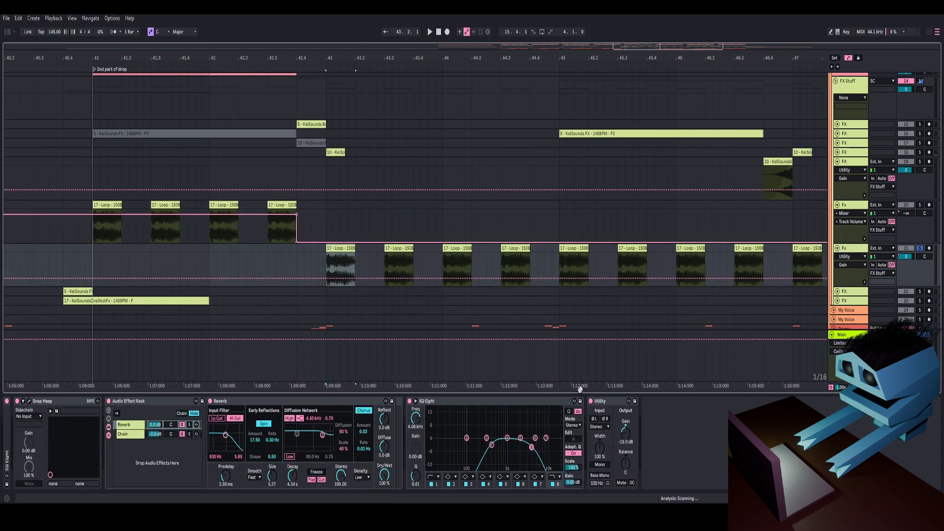
left_click(29, 401)
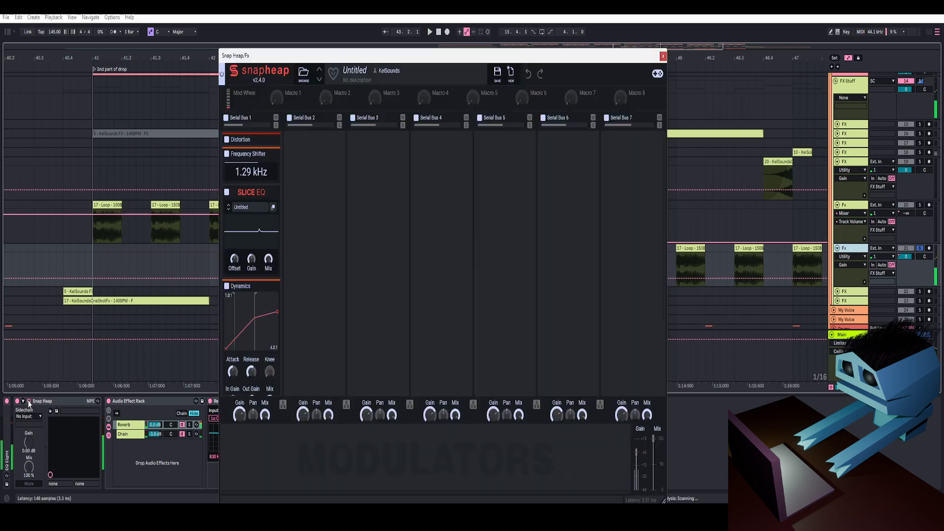
scroll(265, 190, "down", 3)
key("space")
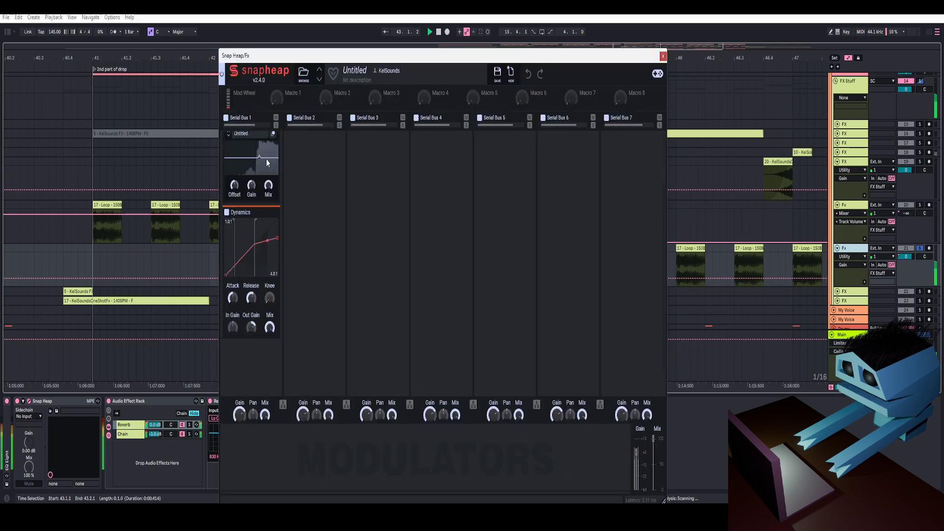
scroll(268, 164, "up", 3)
key("space")
Inspect the Slice EQ curve in Snap Heap and compare the loop with Slice EQ off and on, leaving it on
left_click(273, 209)
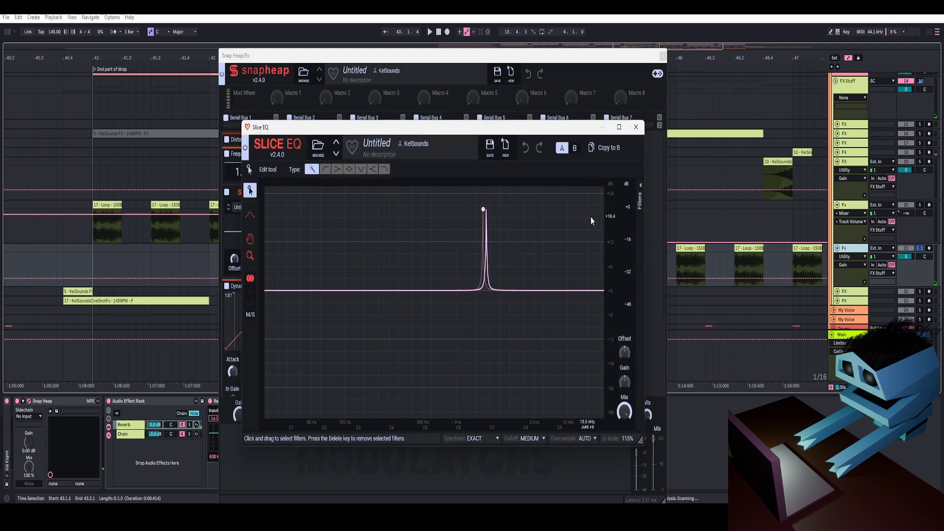
left_click(636, 127)
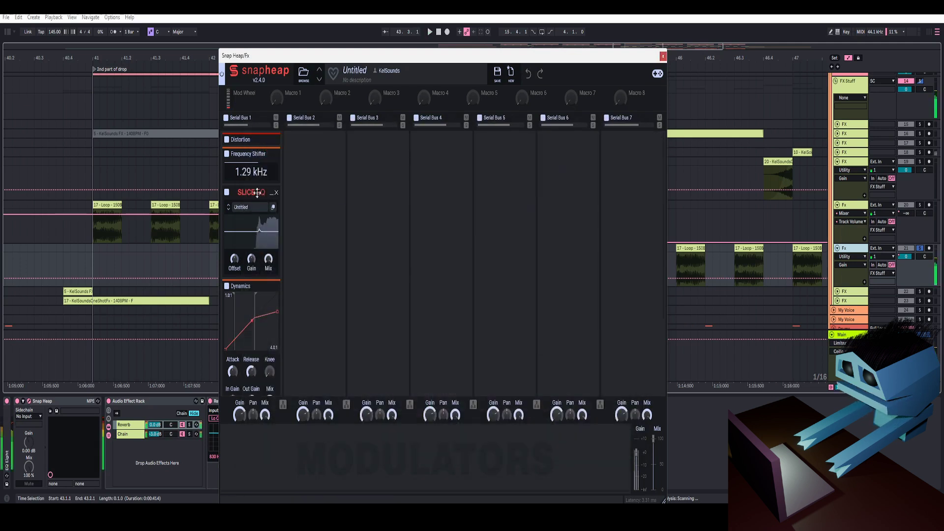
left_click(228, 193)
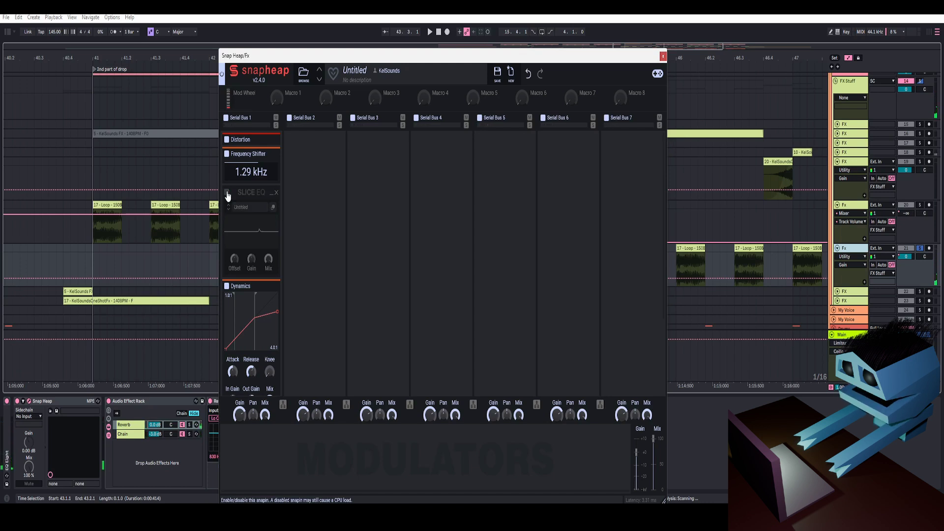
left_click(227, 193)
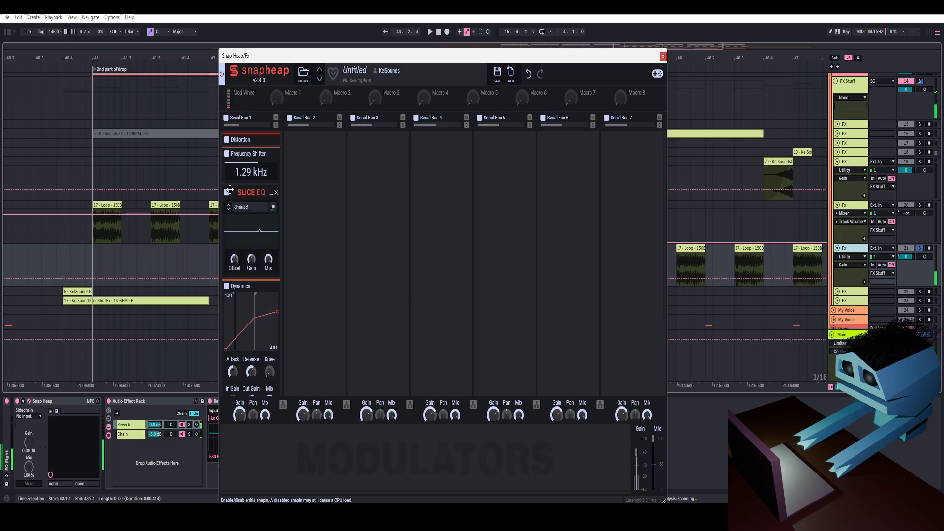
left_click(663, 56)
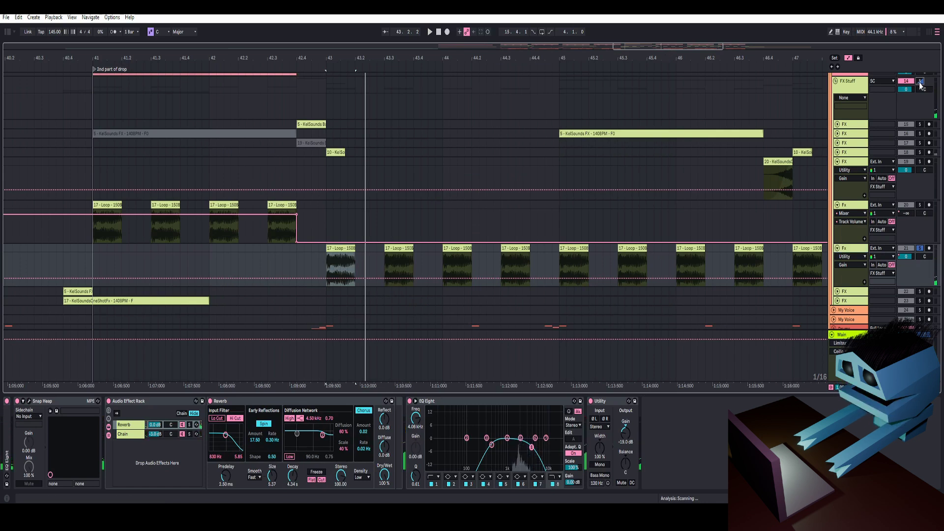
Clear the solos and play the full mix from 42.4
left_click(899, 90)
left_click(295, 174)
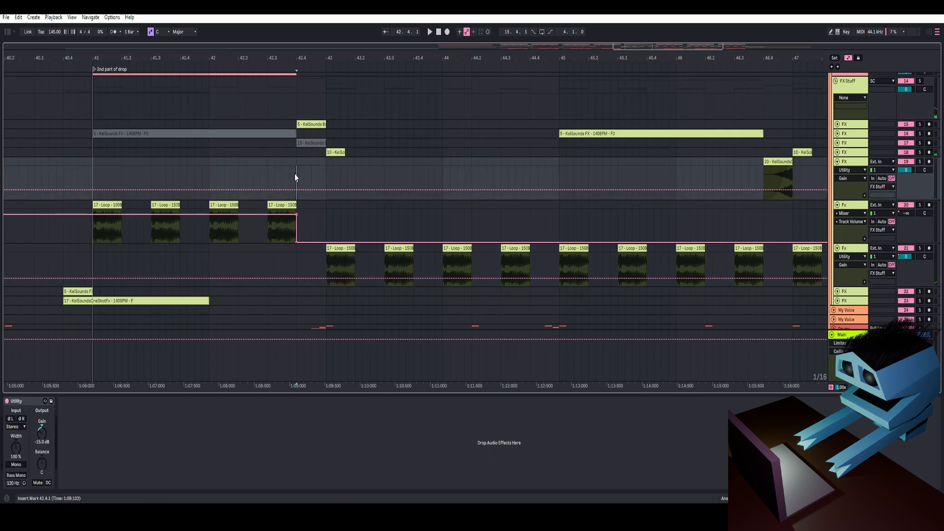
key("space")
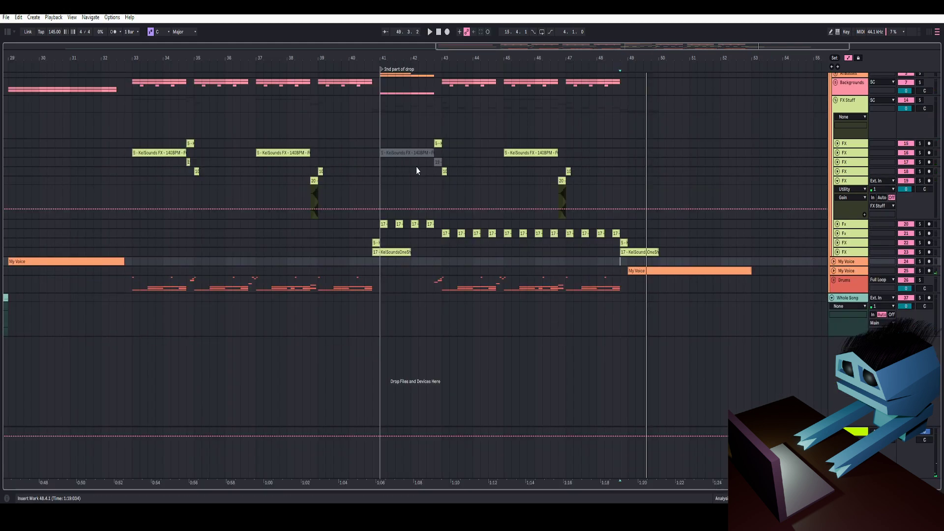
Fold the FX track showing the Utility Gain automation and collapse the whole FX Stuff group
left_click_drag(397, 58, 462, 58)
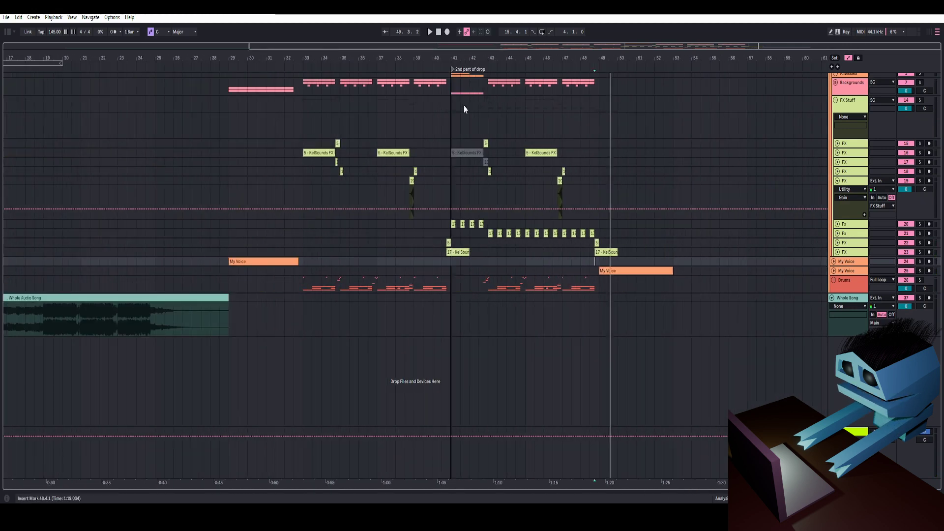
scroll(320, 136, "up", 2)
left_click(838, 220)
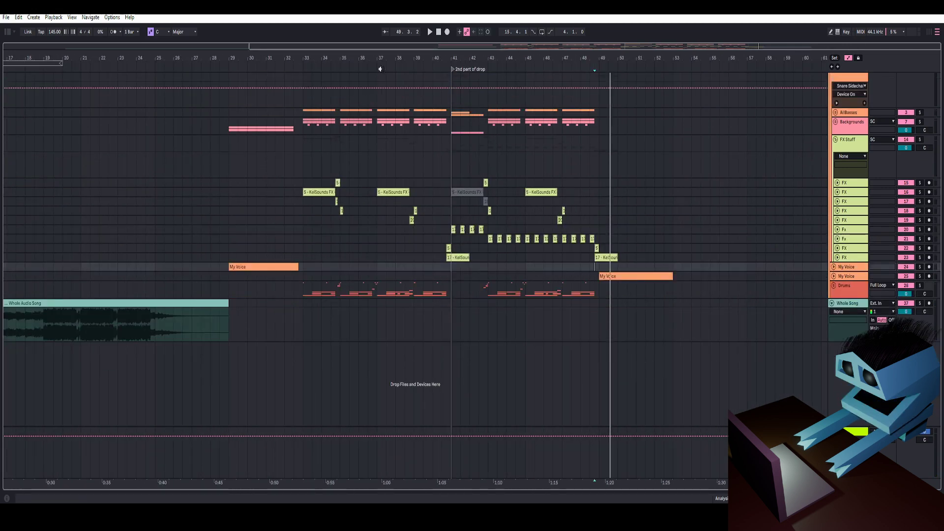
left_click_drag(383, 58, 499, 55)
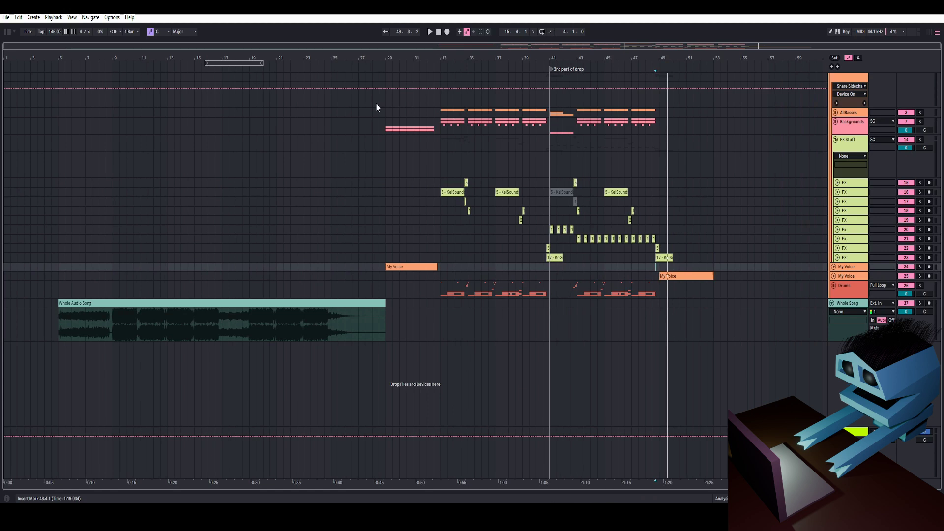
left_click_drag(441, 62, 510, 56)
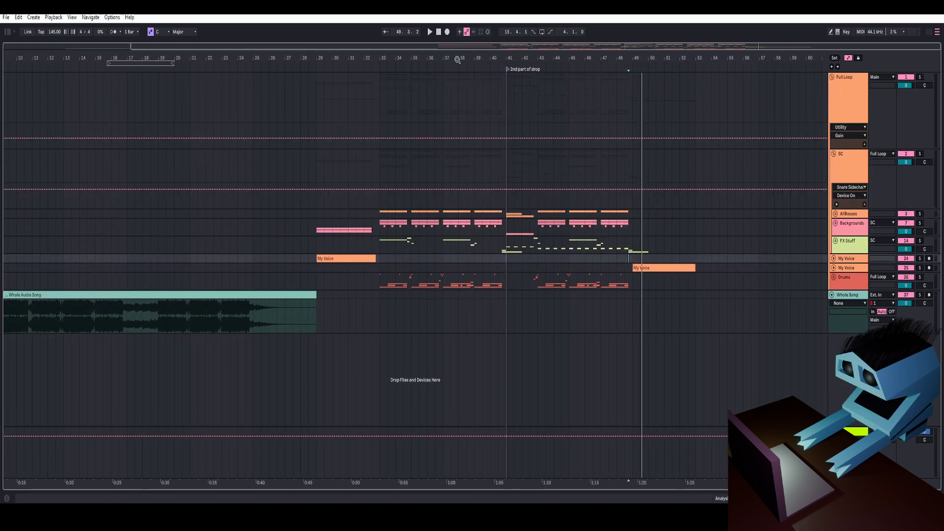
Place the insert marker at 29.1.1 on the SC group, at the end of the Whole Audio Song clip
mouse_move(458, 59)
left_mouse_down()
mouse_move(433, 69)
mouse_move(420, 56)
mouse_move(402, 69)
mouse_move(293, 70)
mouse_move(440, 56)
left_mouse_up()
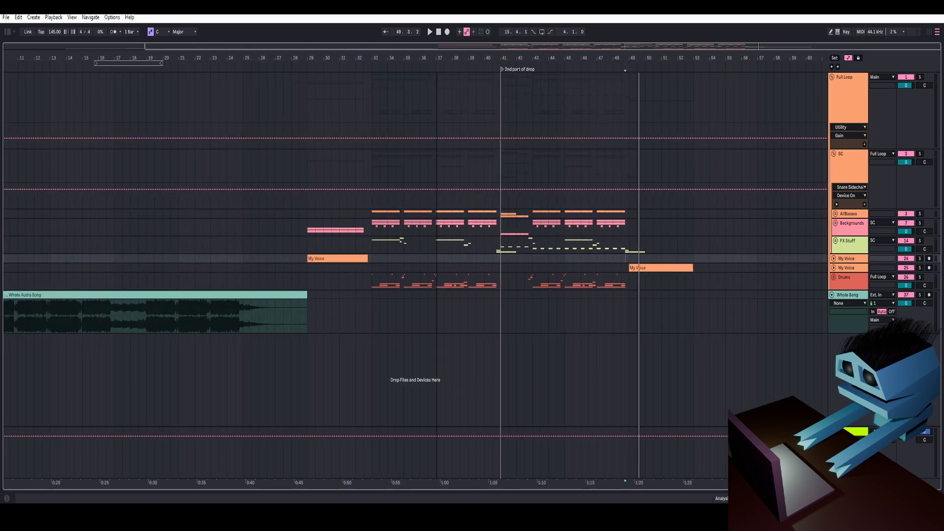
left_click(307, 171)
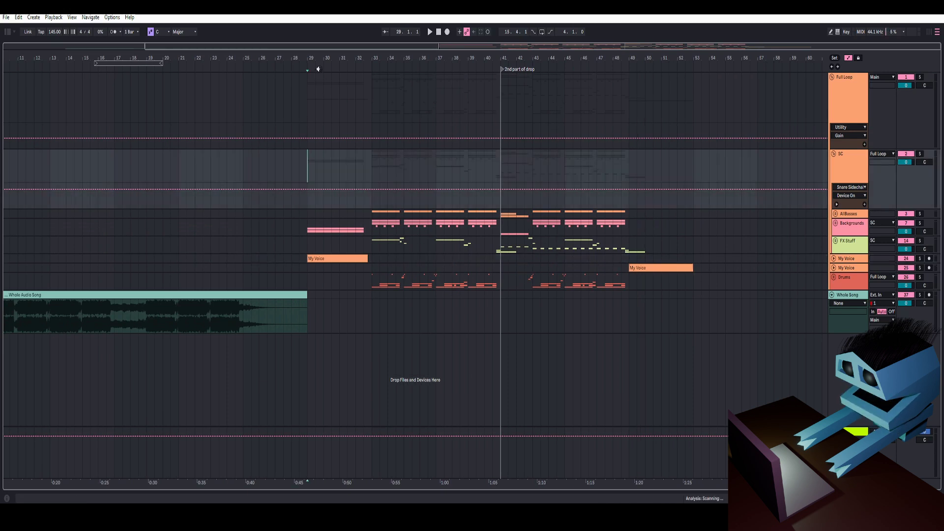
left_click_drag(323, 59, 400, 56)
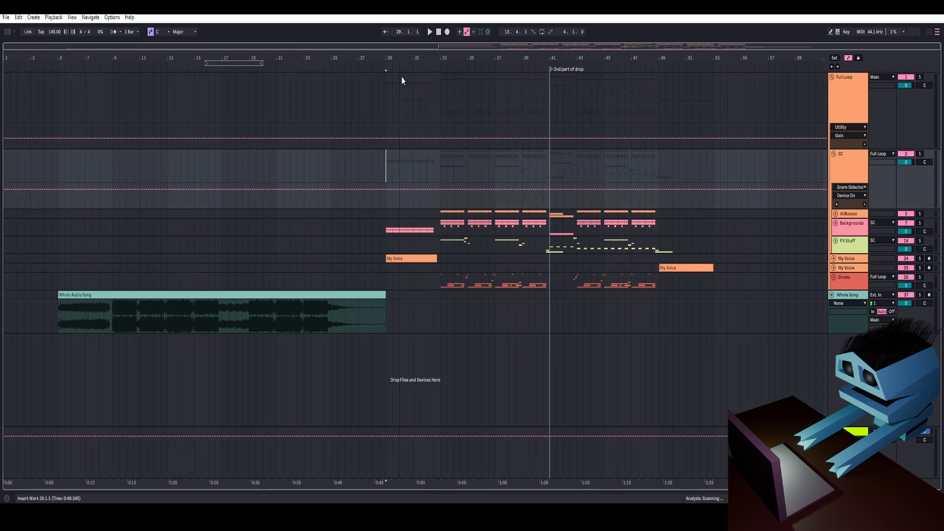